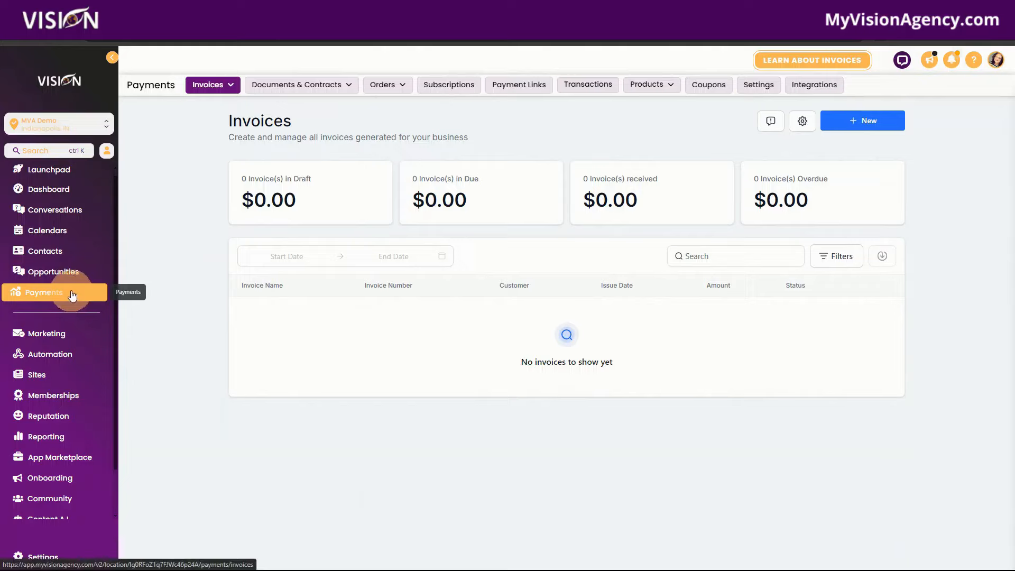
mouse_move(379, 83)
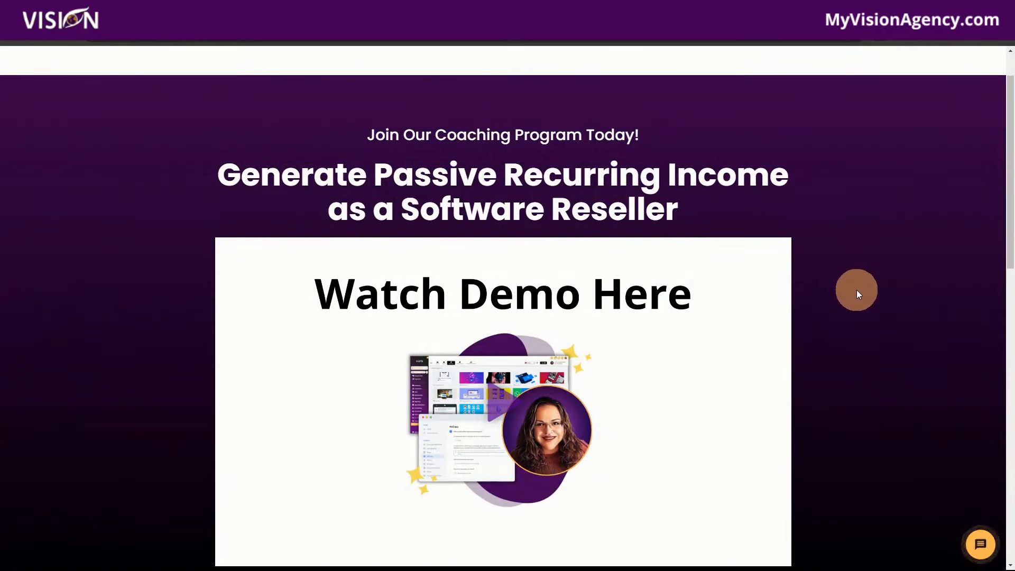
scroll(861, 293, "down", 5)
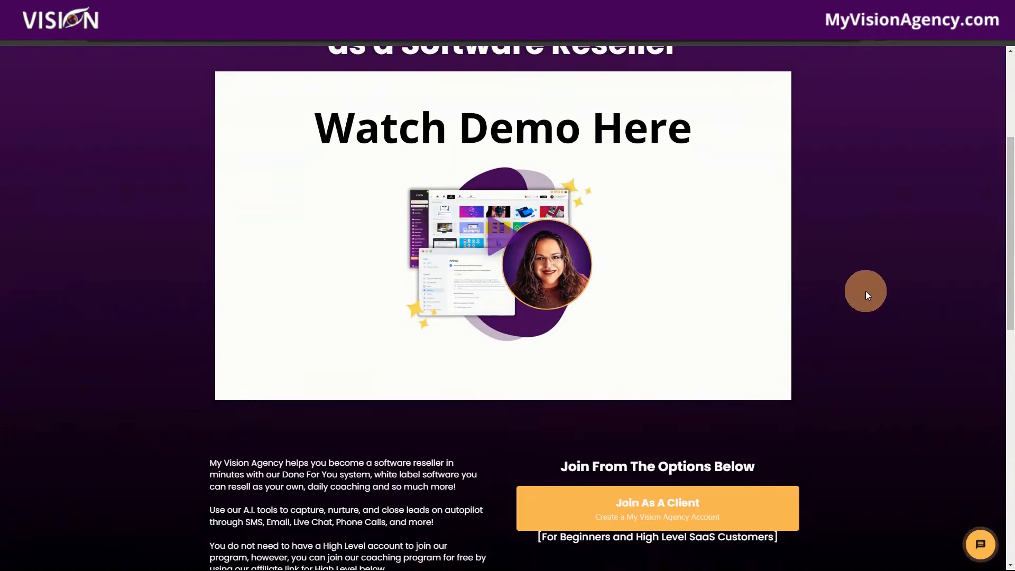
scroll(891, 430, "down", 2)
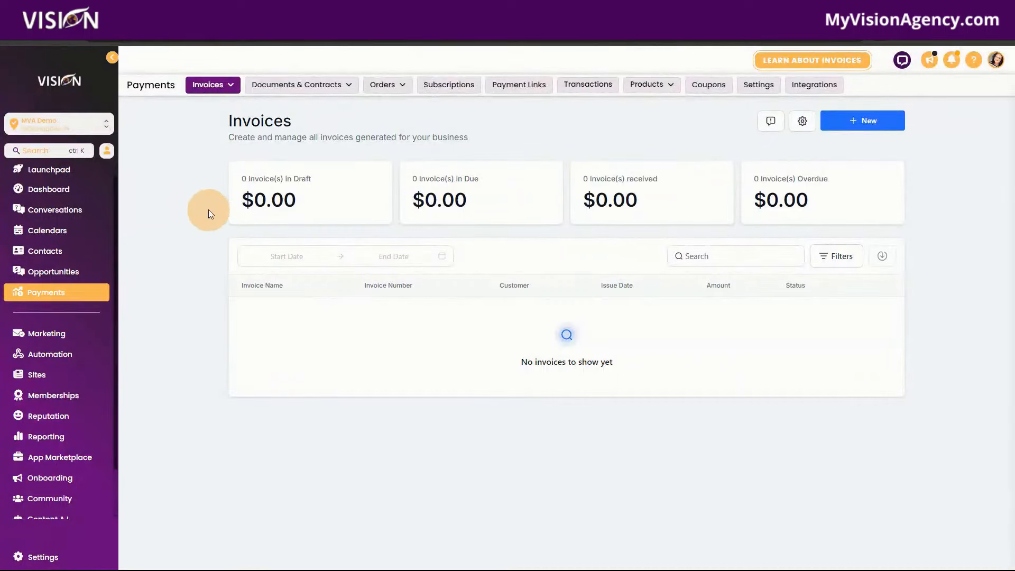
View all invoices, then open the Recurring Templates list and show its options for creating a new invoice or recurring template
left_click(211, 80)
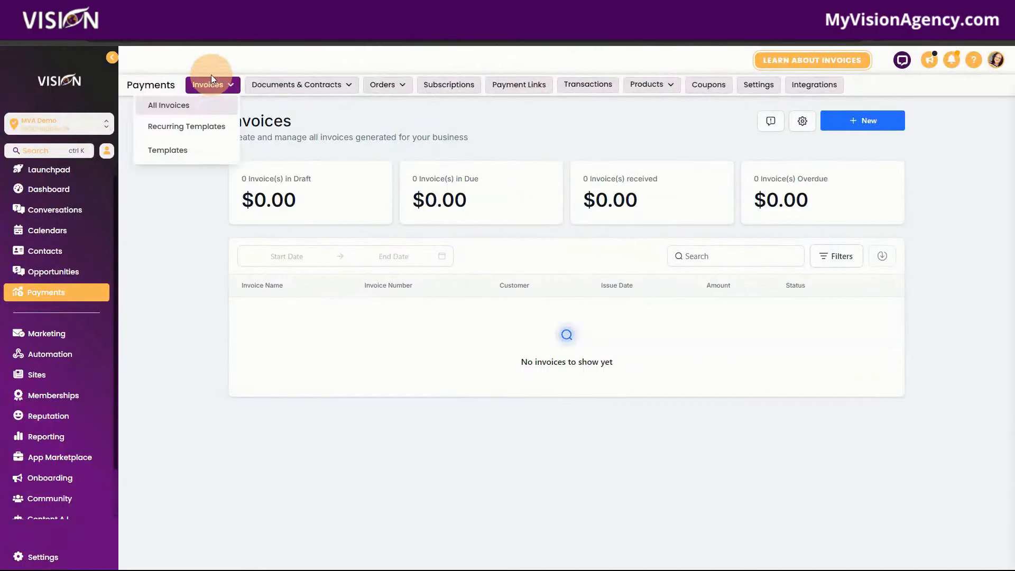
left_click(183, 114)
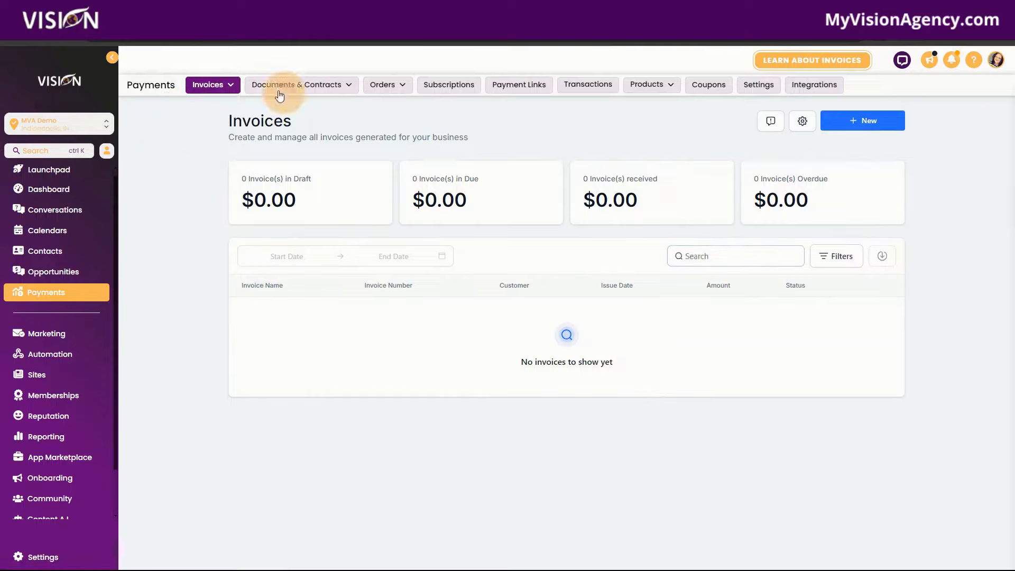
left_click(212, 84)
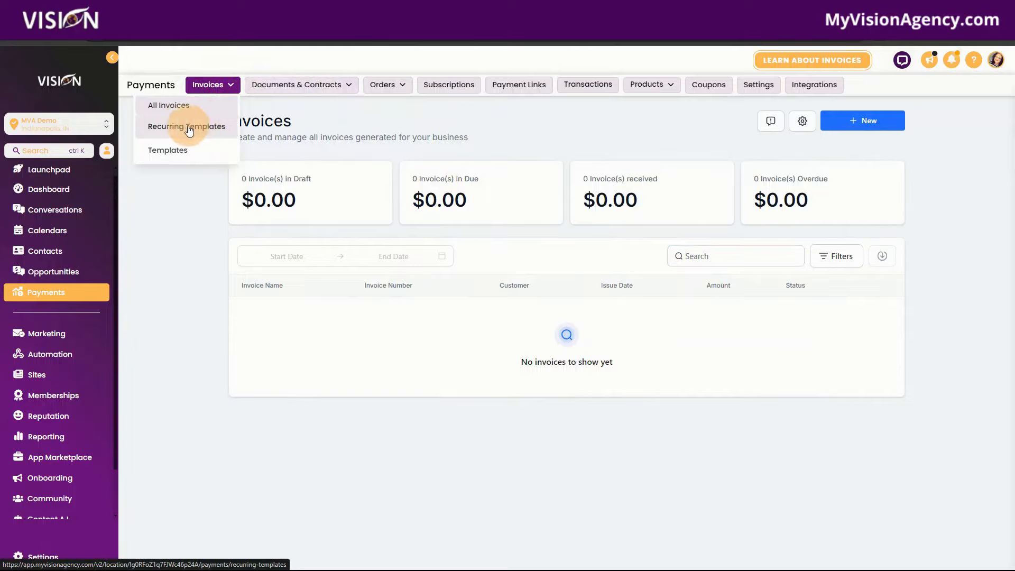
left_click(215, 125)
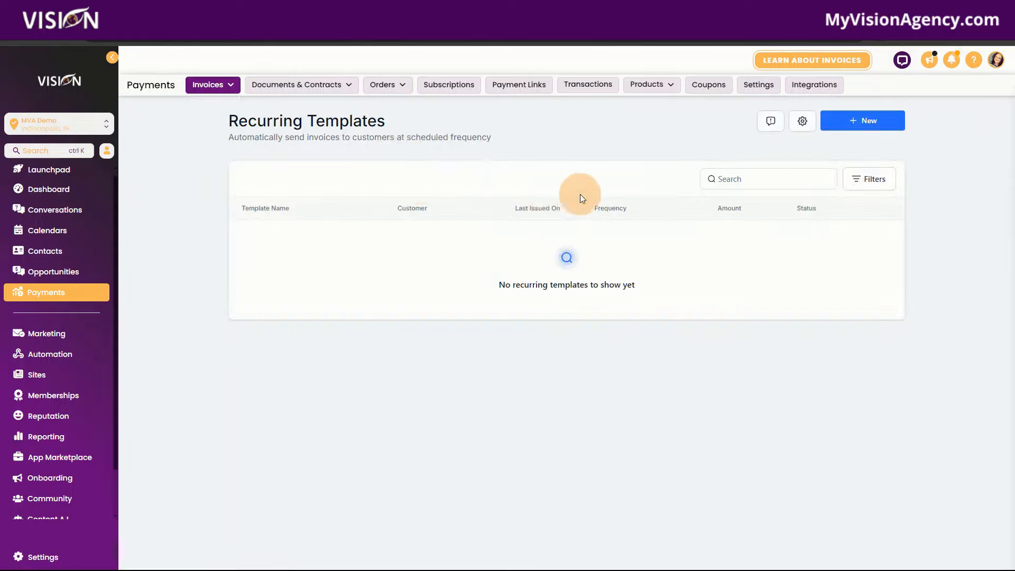
left_click(875, 120)
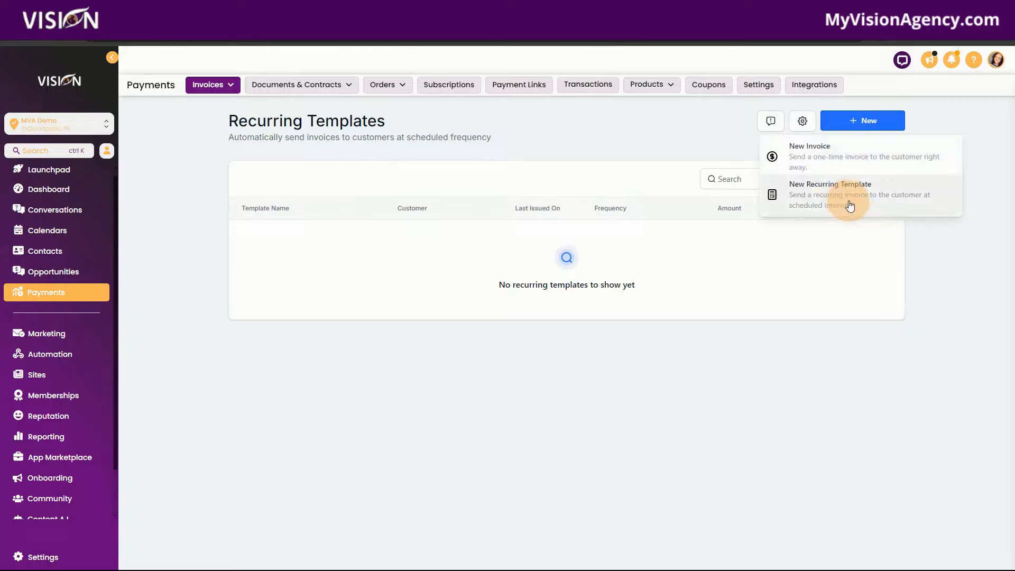
Open the invoice settings and review the title and terms, payment, product, reminder and custom field sections
left_click(804, 123)
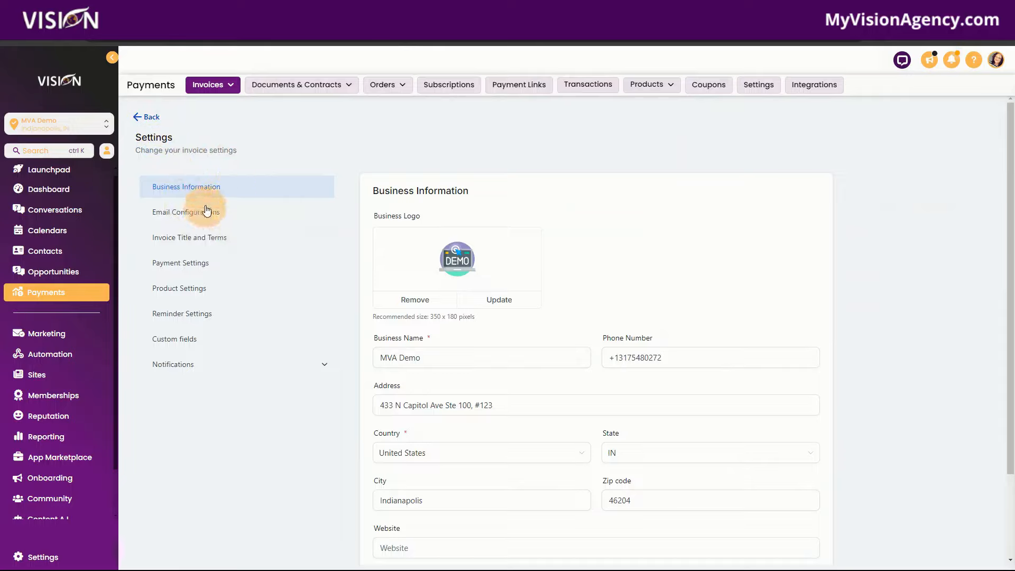
left_click(204, 243)
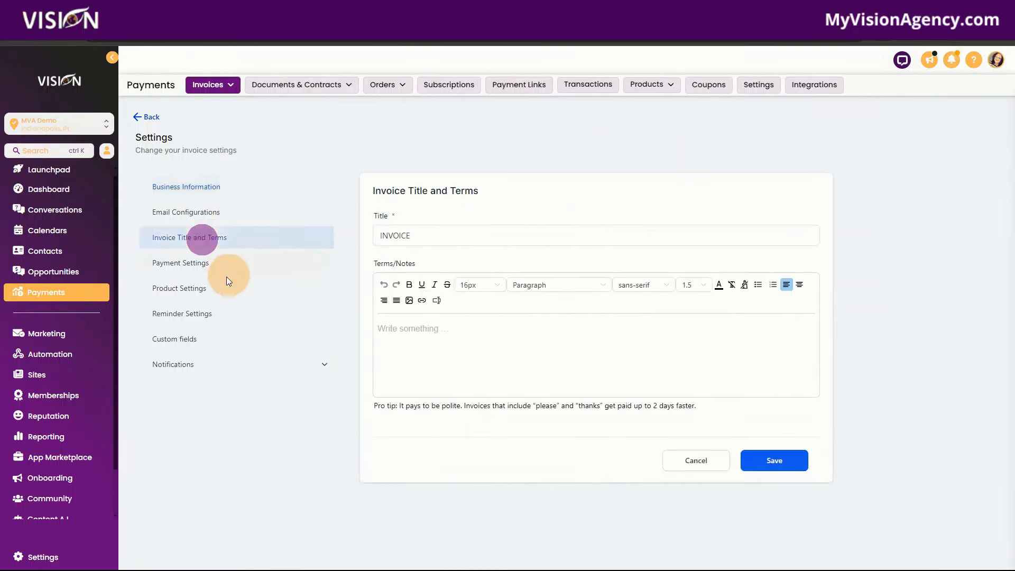
left_click(178, 264)
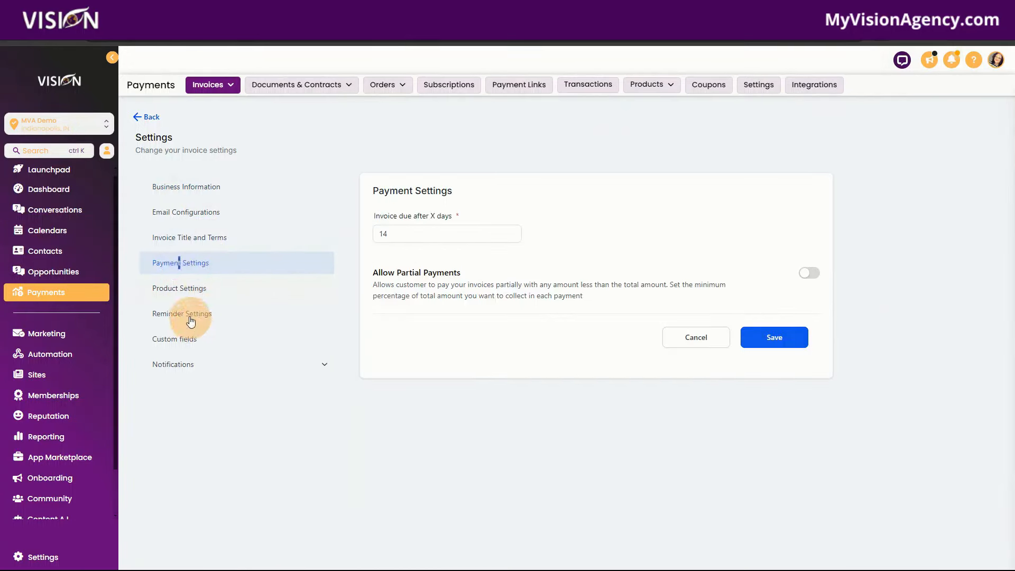
left_click(197, 288)
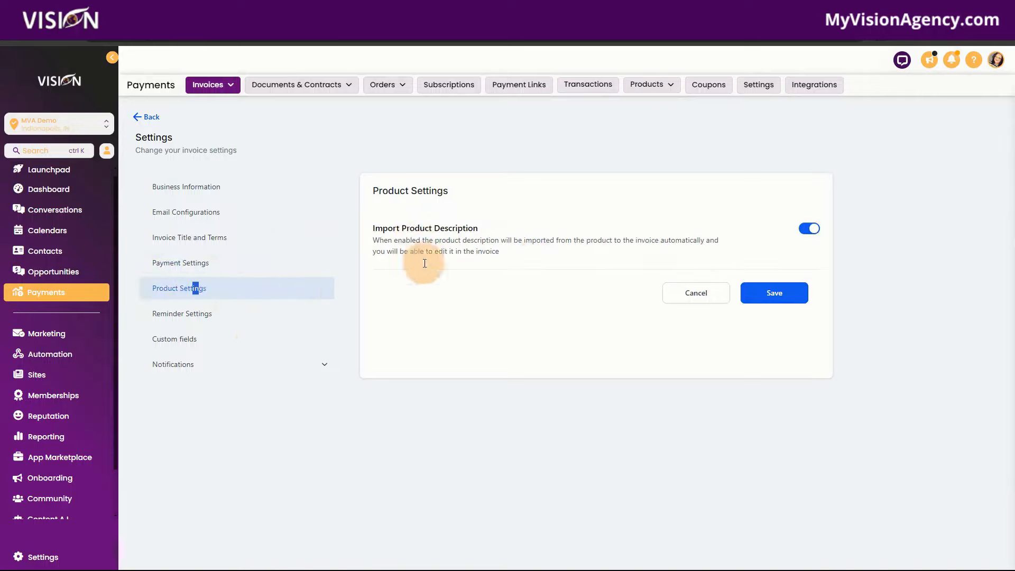
left_click(175, 317)
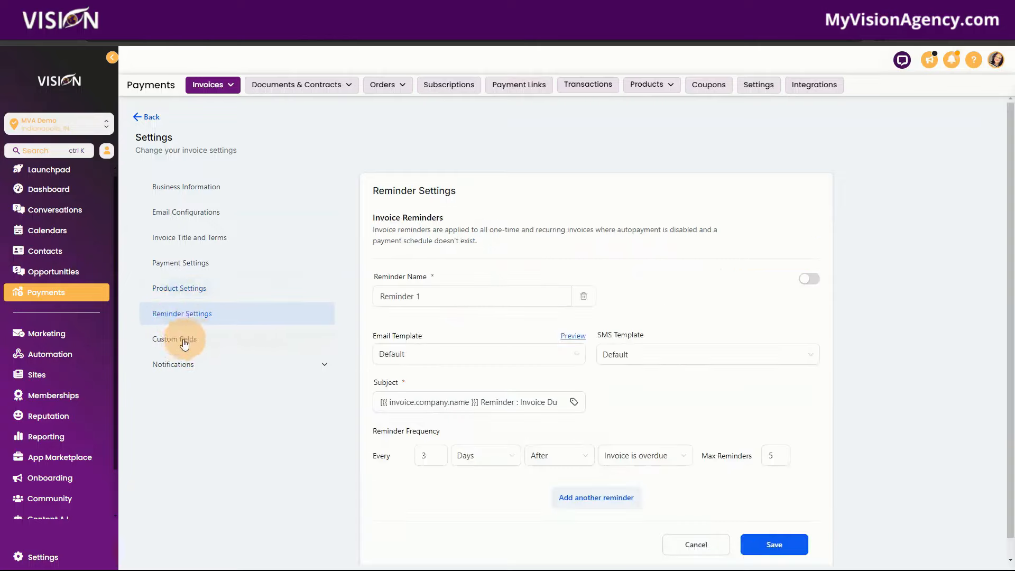
left_click(166, 337)
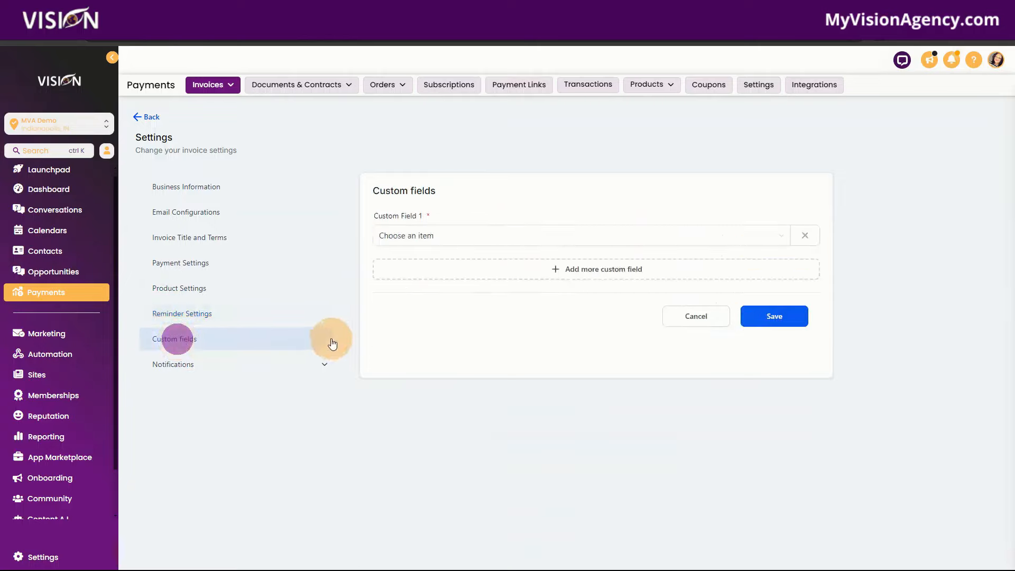
Review the Customer Notifications in the invoice settings, from invoice received through auto payment failed
left_click(186, 365)
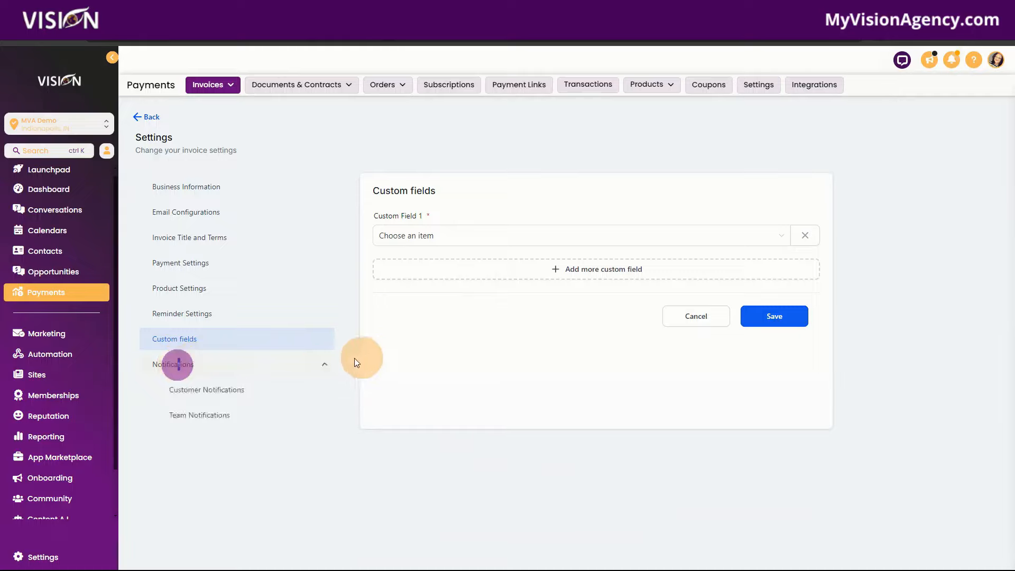
left_click(227, 389)
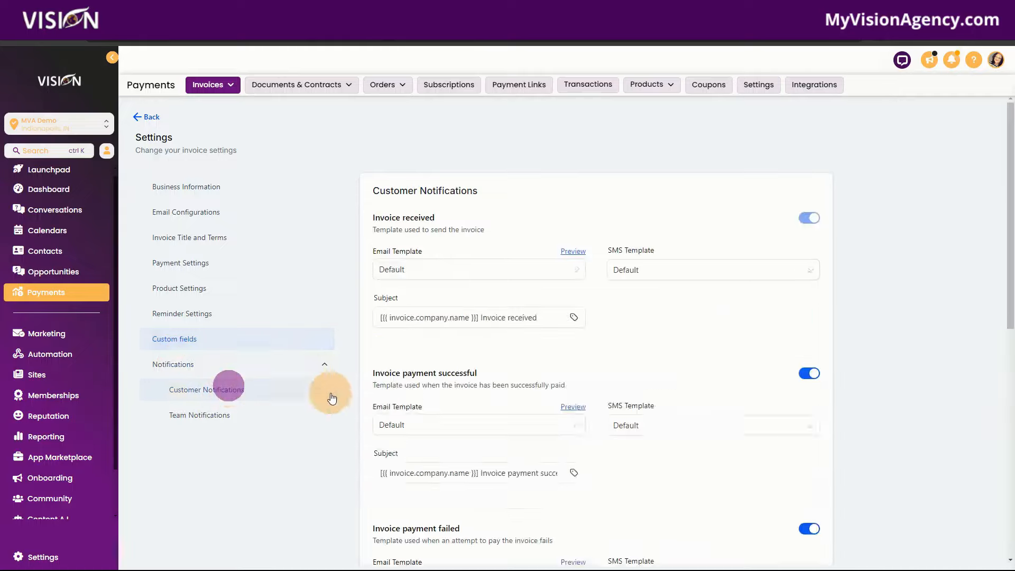
scroll(645, 347, "down", 2)
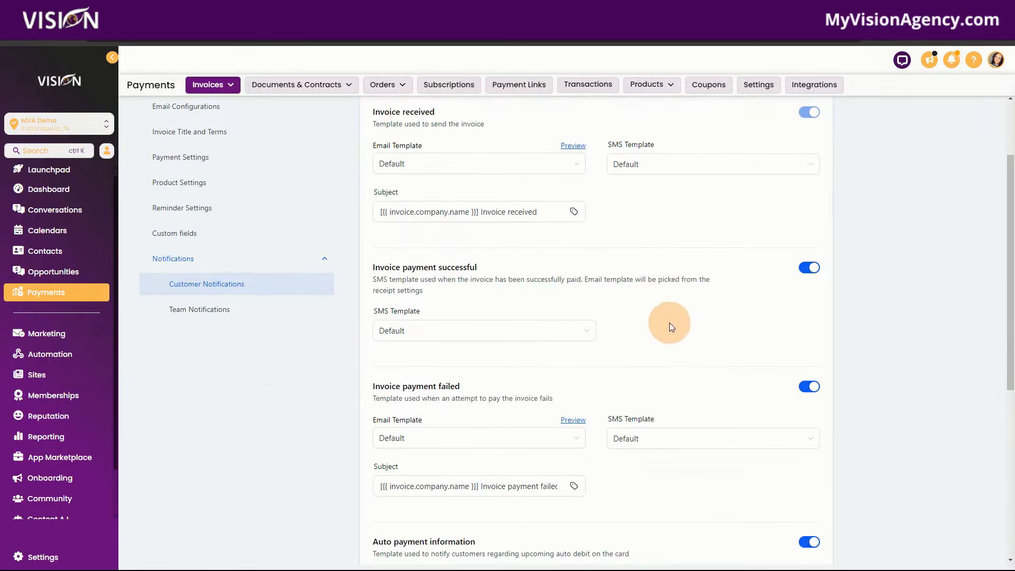
scroll(670, 323, "down", 1)
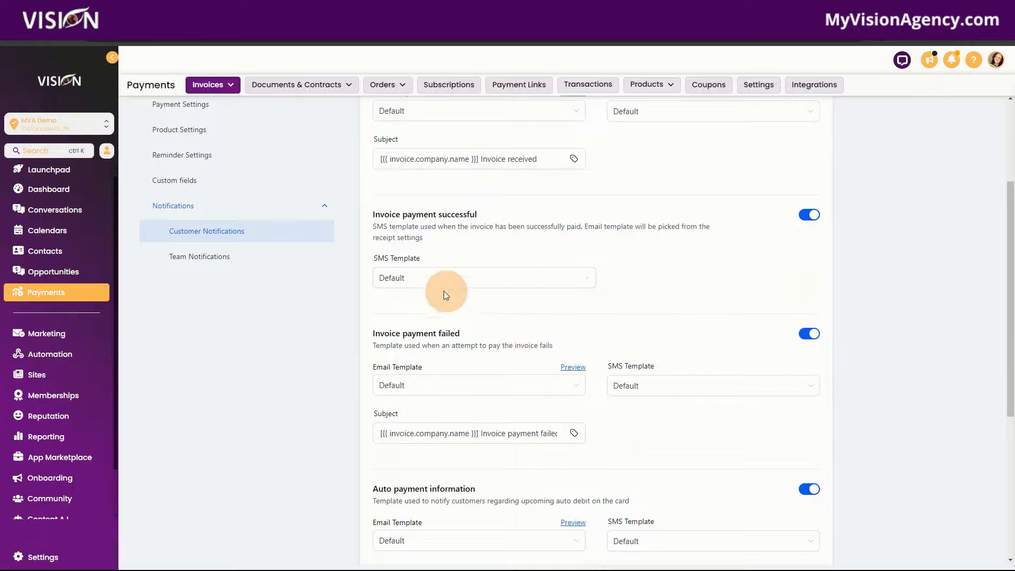
scroll(710, 454, "down", 2)
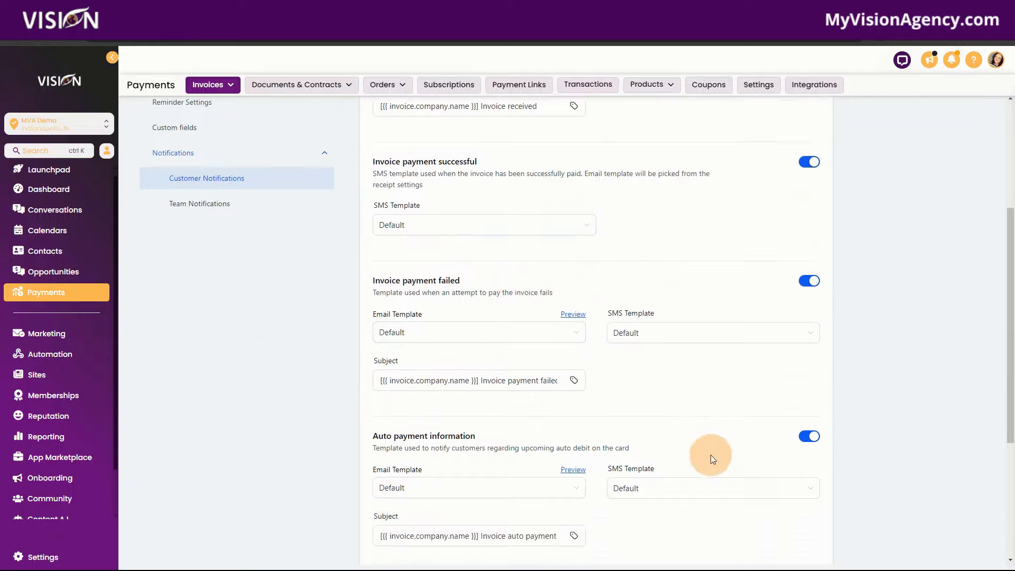
scroll(691, 436, "down", 3)
scroll(698, 430, "up", 7)
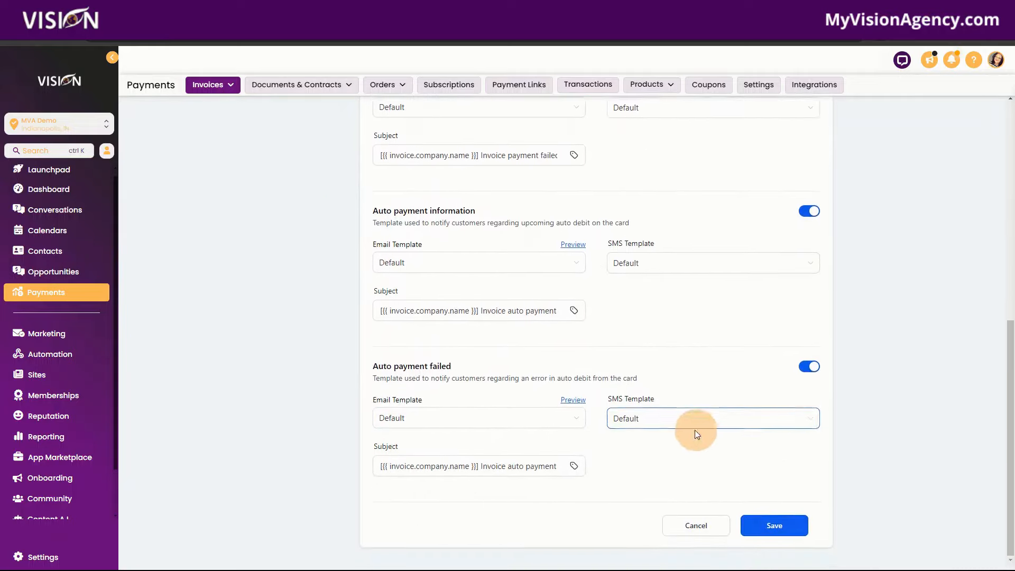
scroll(665, 451, "up", 1)
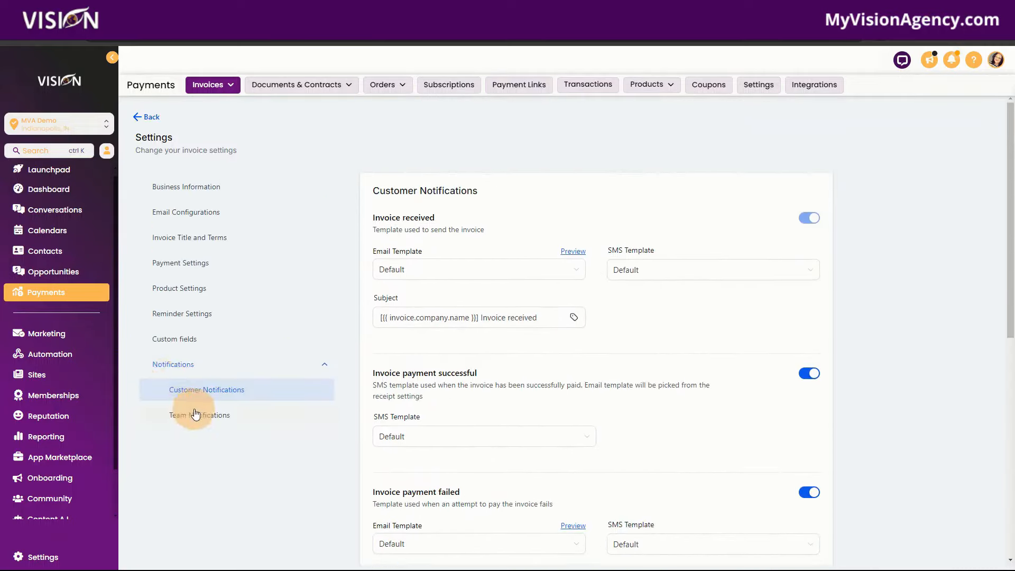
Review the Team Notifications, switching the notification for an invoice that could not be sent off and back on
left_click(226, 414)
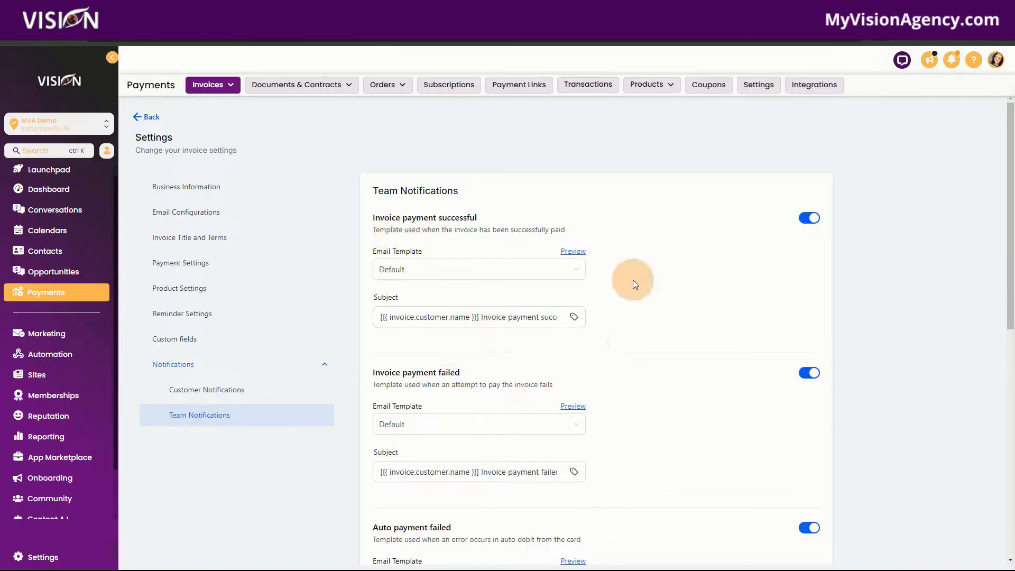
scroll(677, 368, "down", 5)
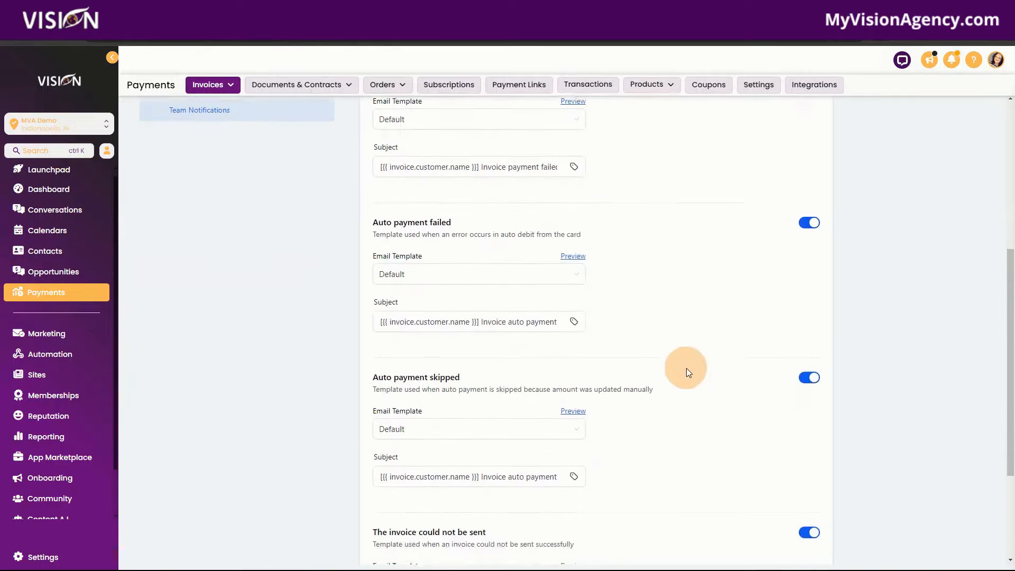
scroll(694, 386, "down", 2)
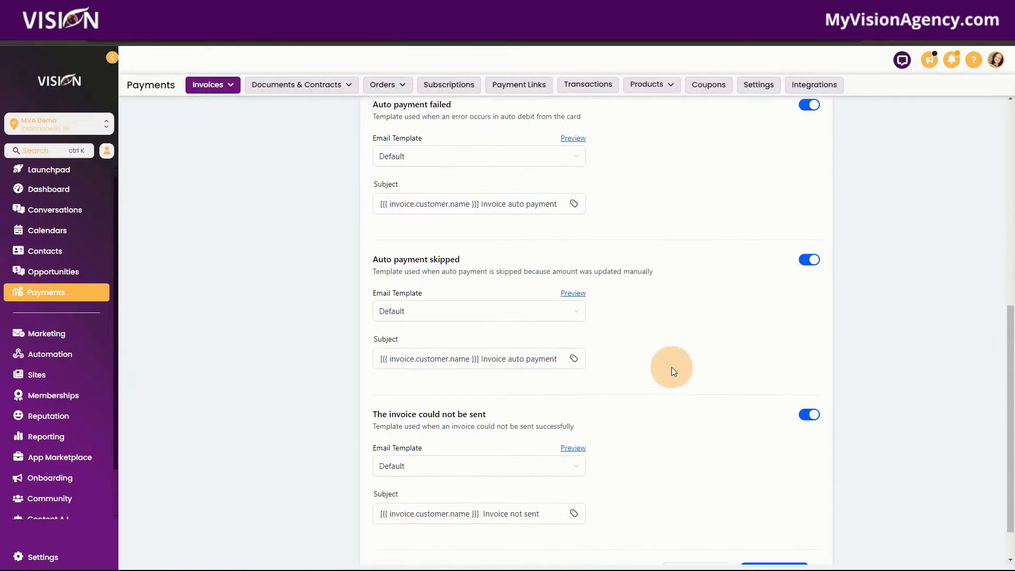
scroll(687, 441, "down", 1)
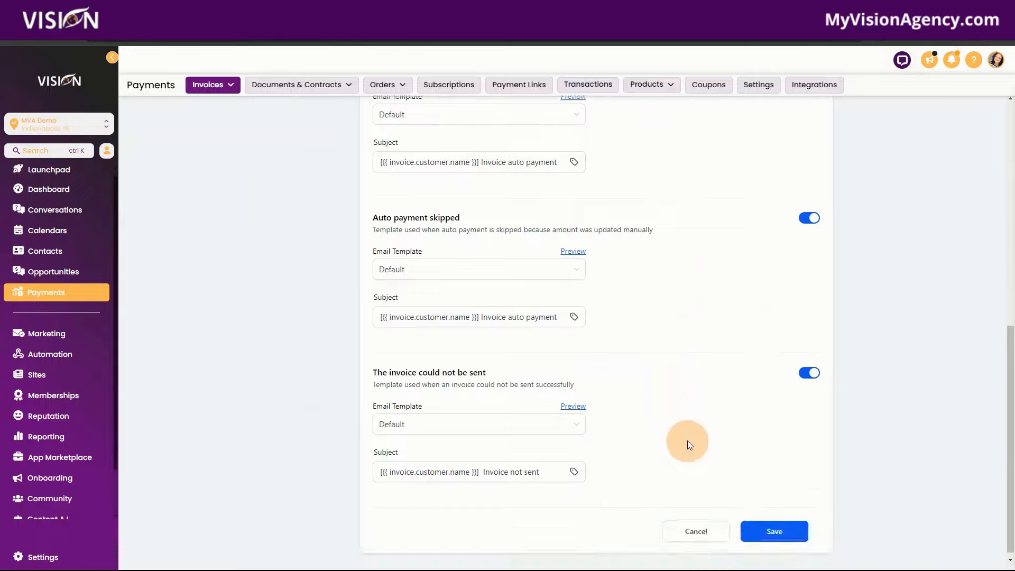
left_click(813, 368)
left_click(813, 368)
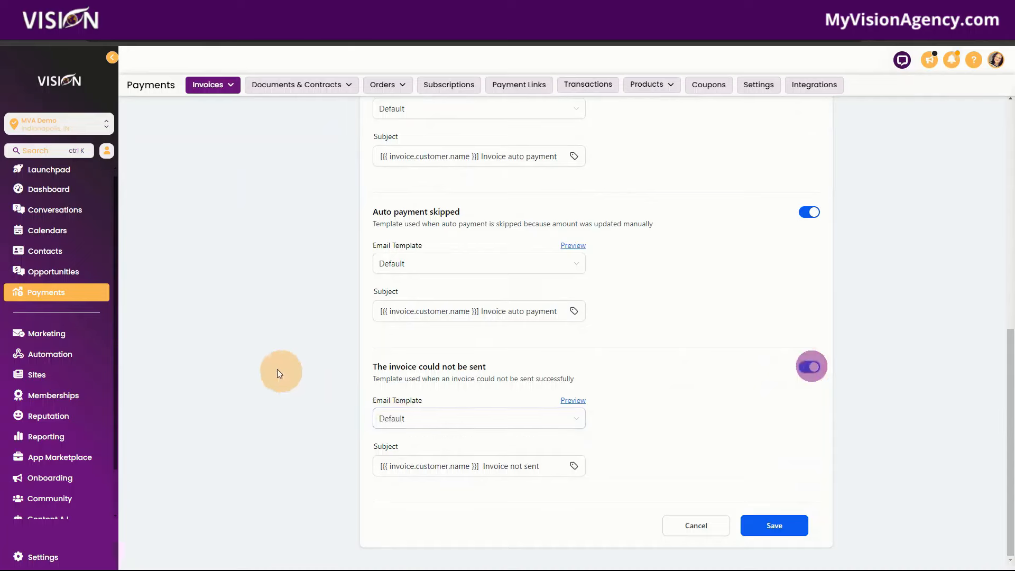
scroll(240, 304, "up", 5)
scroll(234, 267, "up", 4)
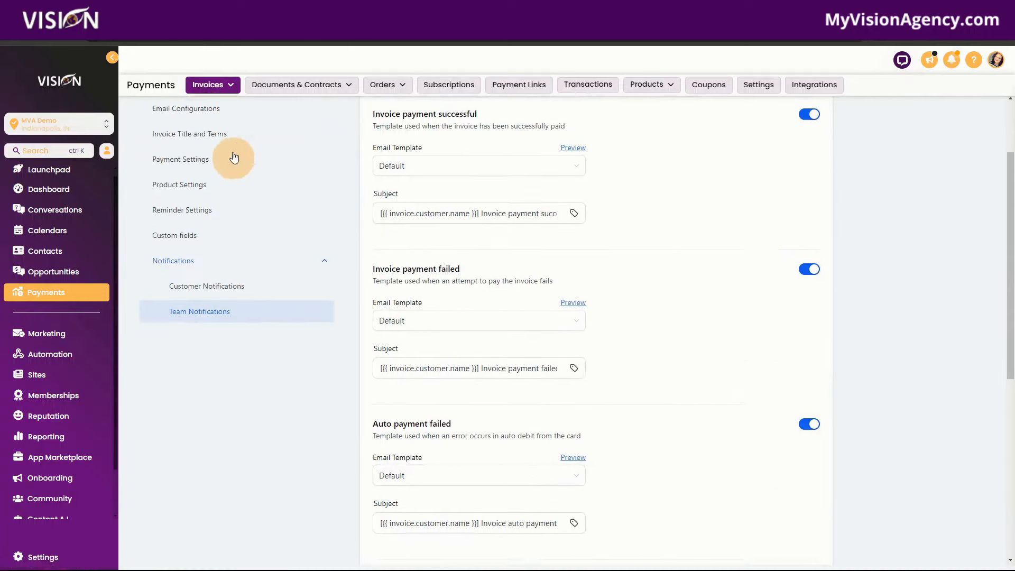
Return from the invoice settings to Recurring Templates and display the choices for creating something new
left_click(212, 85)
left_click(158, 125)
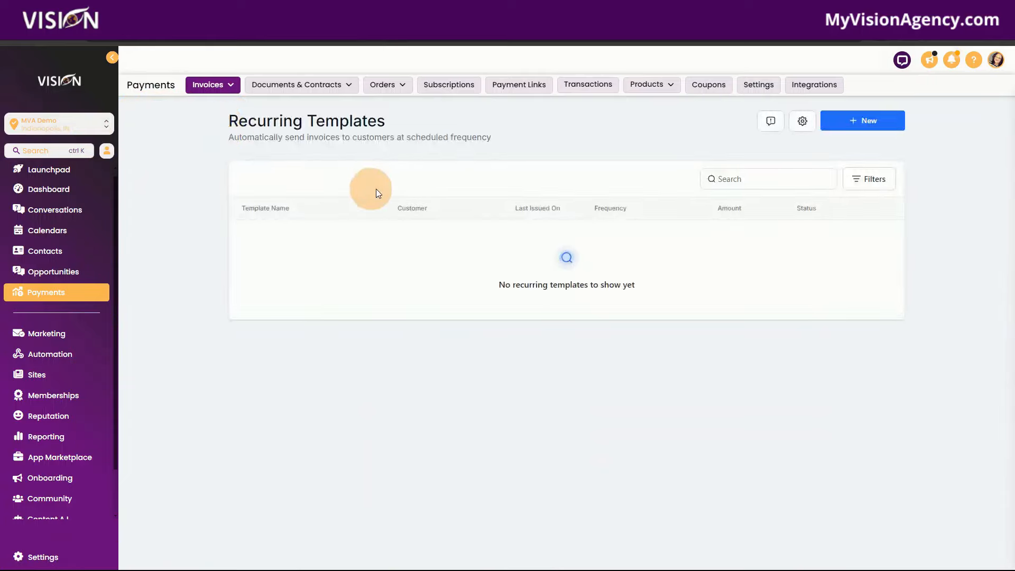
left_click(212, 85)
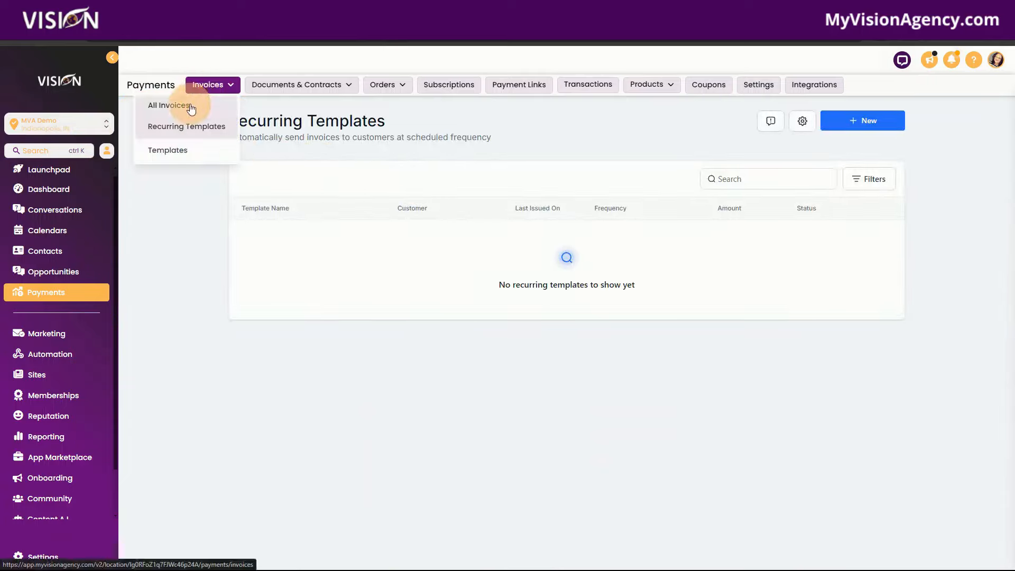
left_click(854, 121)
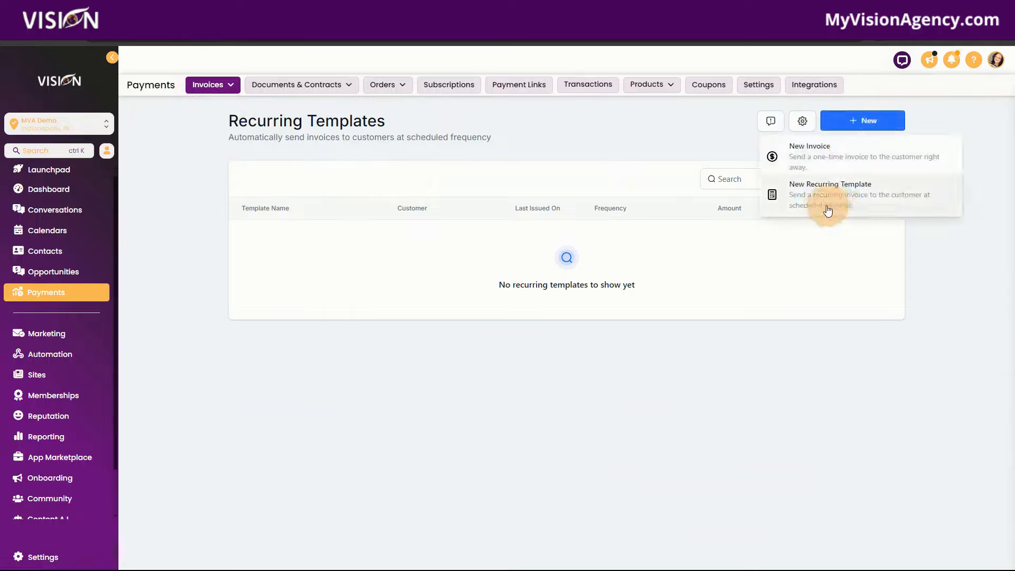
Open the Invoice Templates list and start a new invoice template
mouse_move(203, 84)
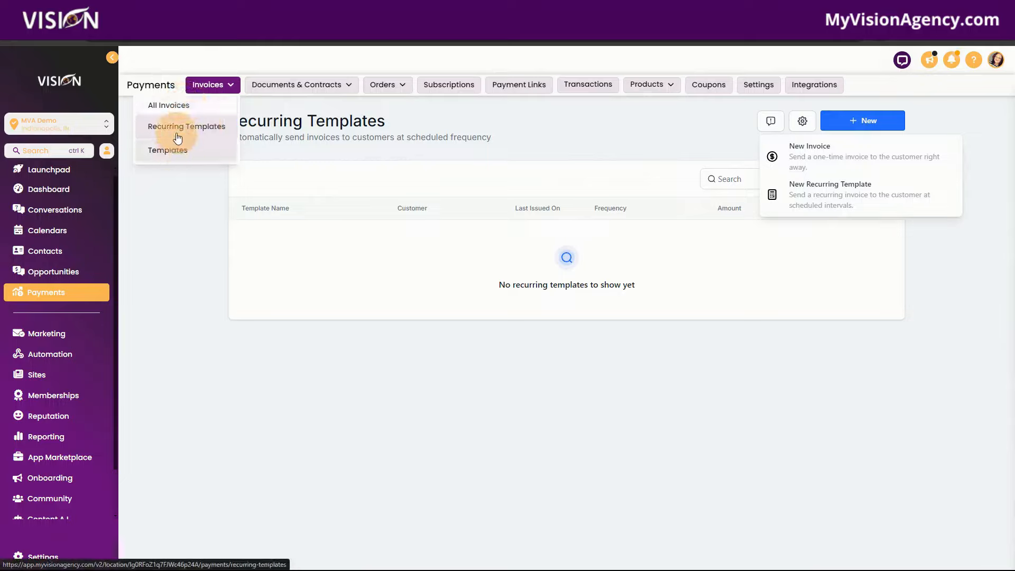
left_click(193, 161)
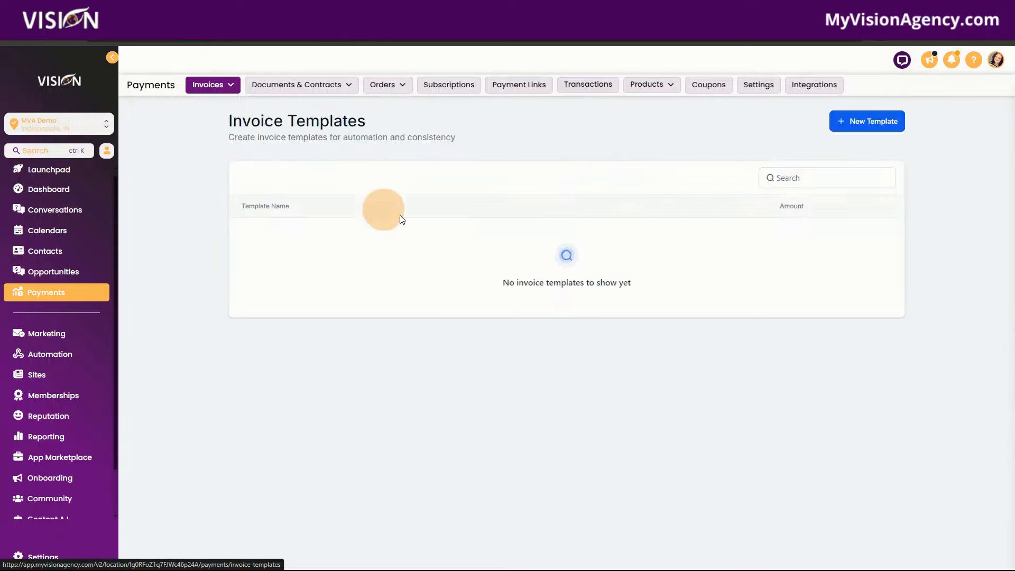
left_click(851, 123)
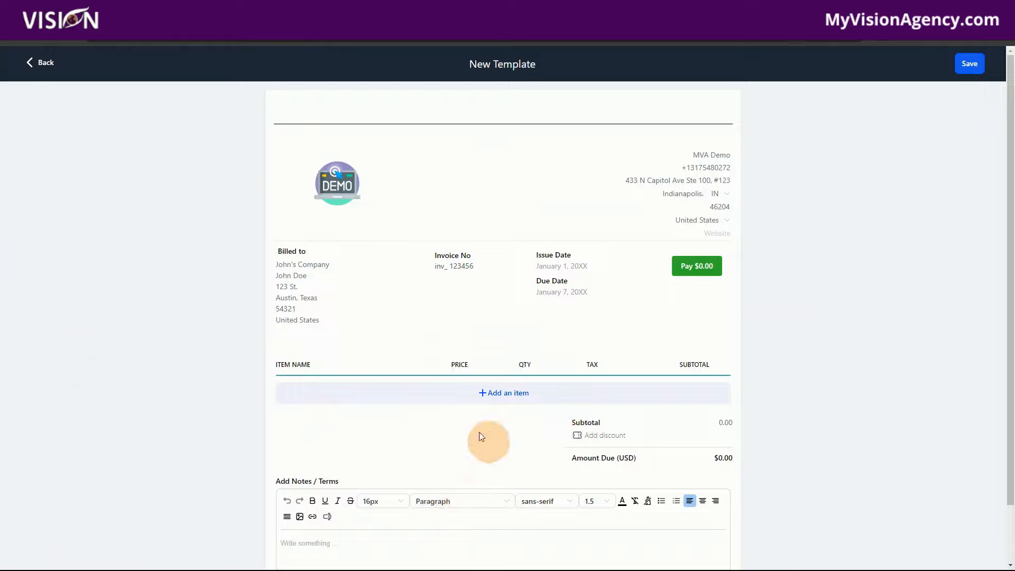
Add the product App Showcase #2 @ 27 as an item on the new invoice template and save the template
scroll(506, 258, "down", 1)
left_click(508, 324)
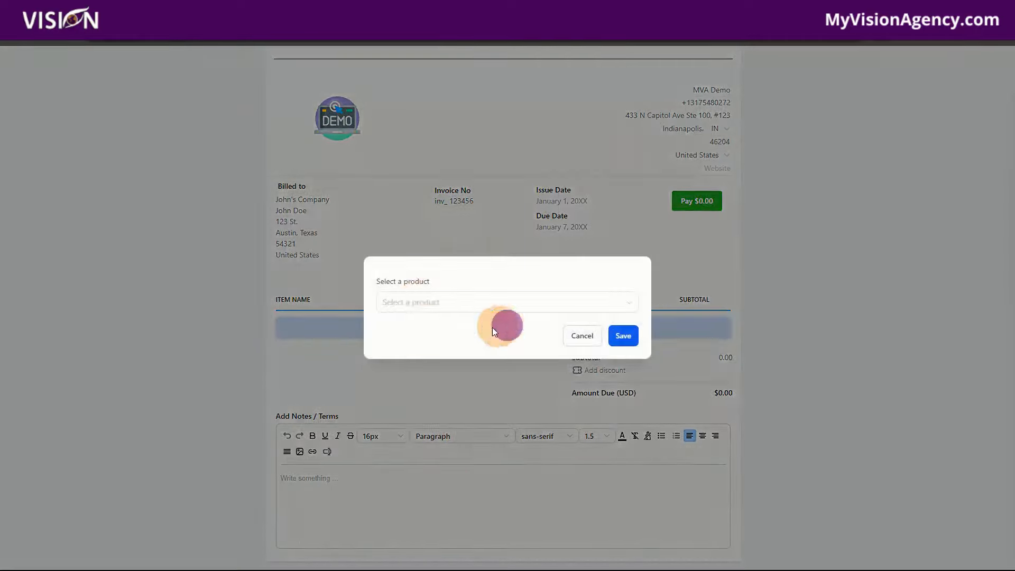
left_click(417, 301)
left_click(413, 353)
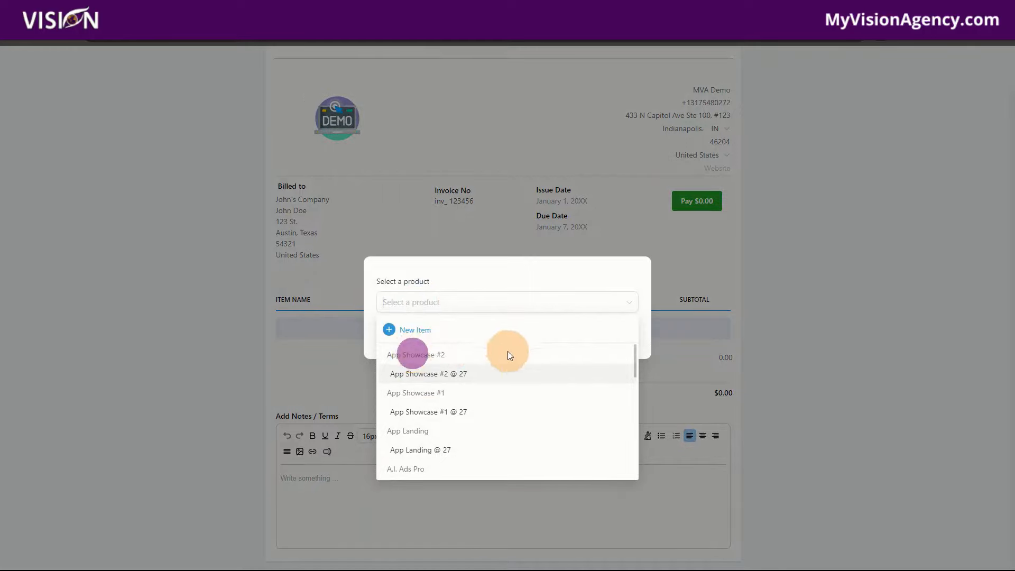
left_click(459, 377)
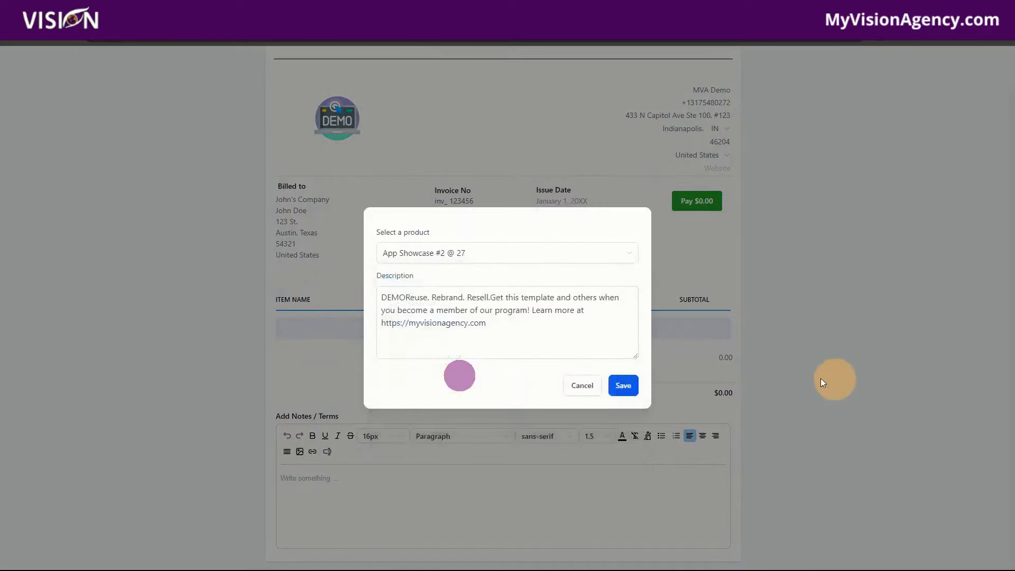
left_click(627, 387)
scroll(877, 447, "down", 1)
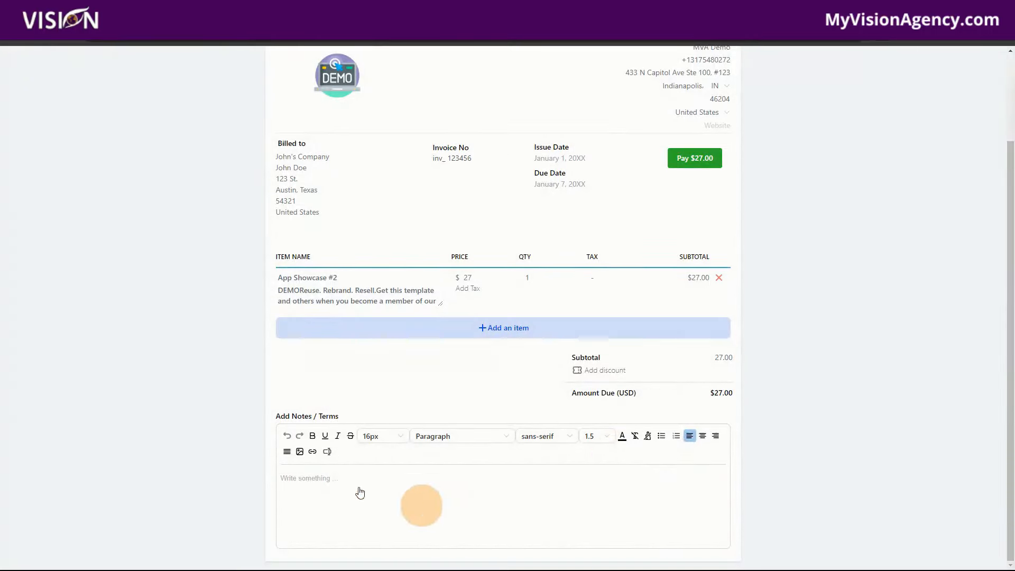
scroll(809, 439, "up", 2)
left_click(979, 70)
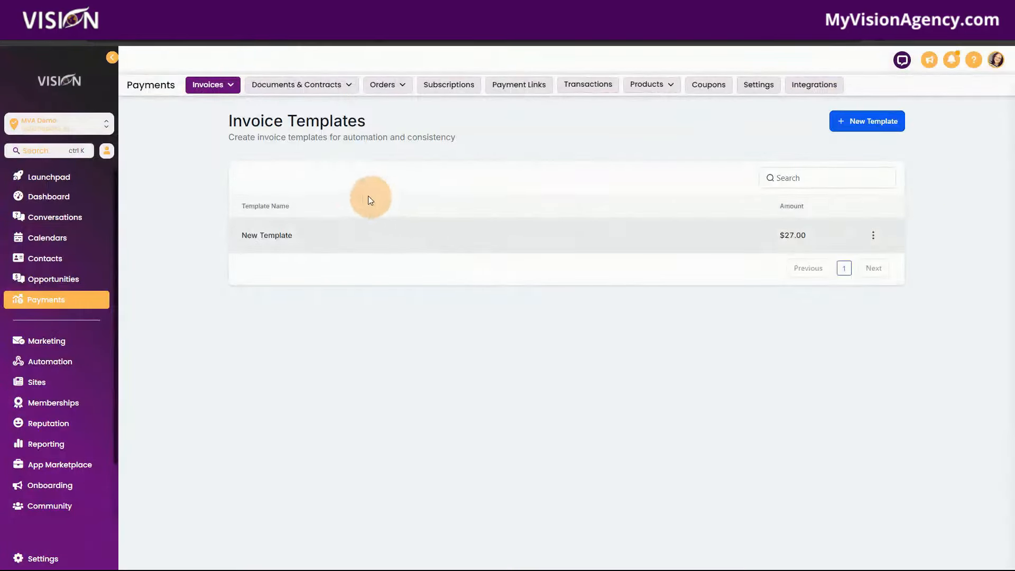
Display the actions available for the saved New Template in the Invoice Templates list
left_click(208, 90)
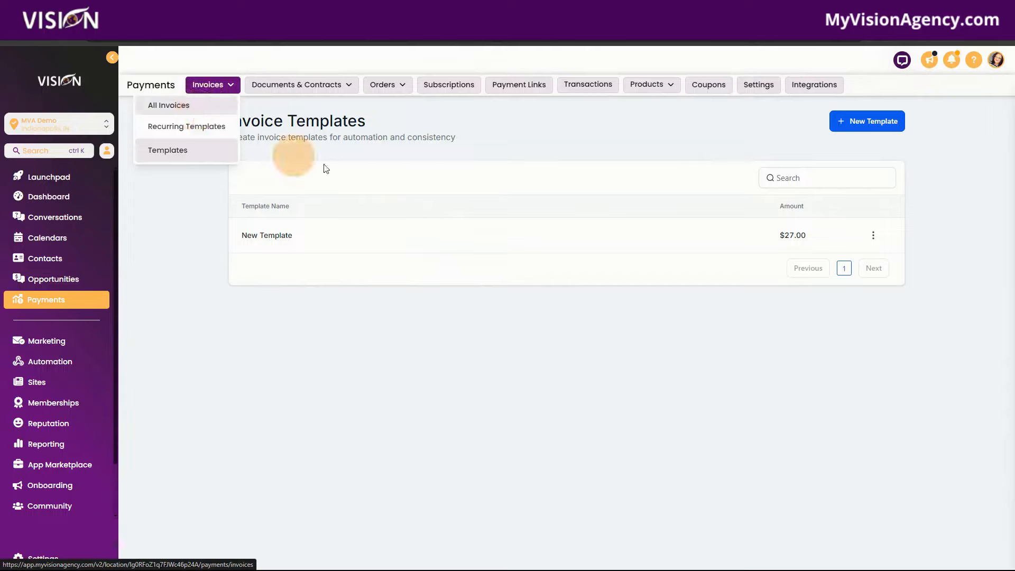
left_click(873, 235)
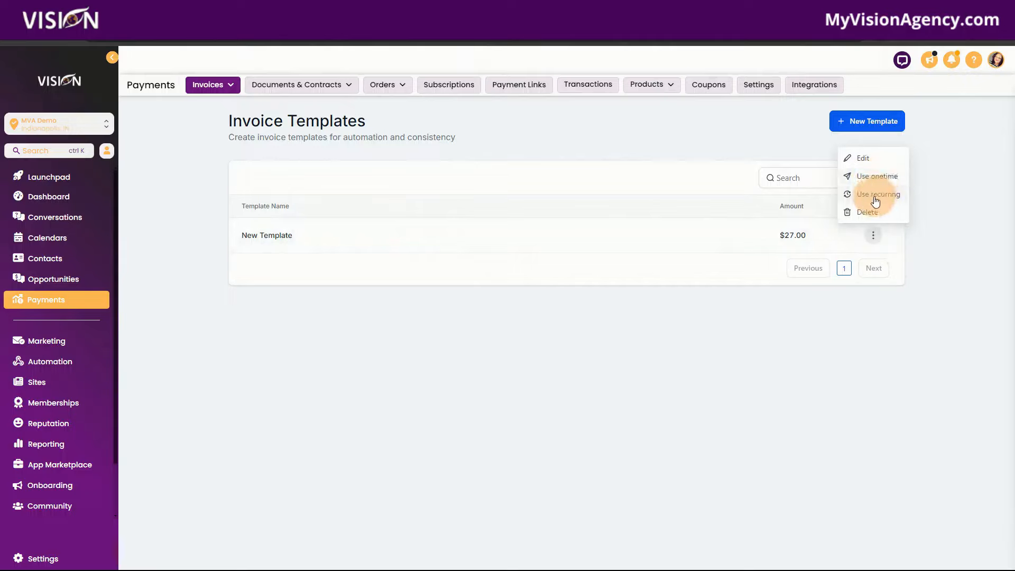
Open All Documents & Contracts and view the documents that are waiting for others and those that are completed
mouse_move(277, 85)
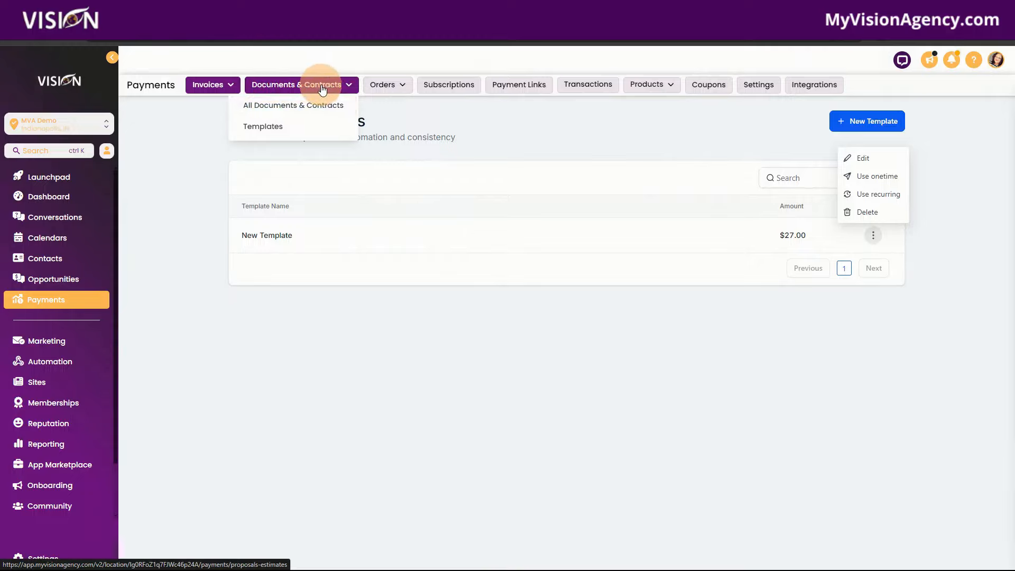
left_click(326, 109)
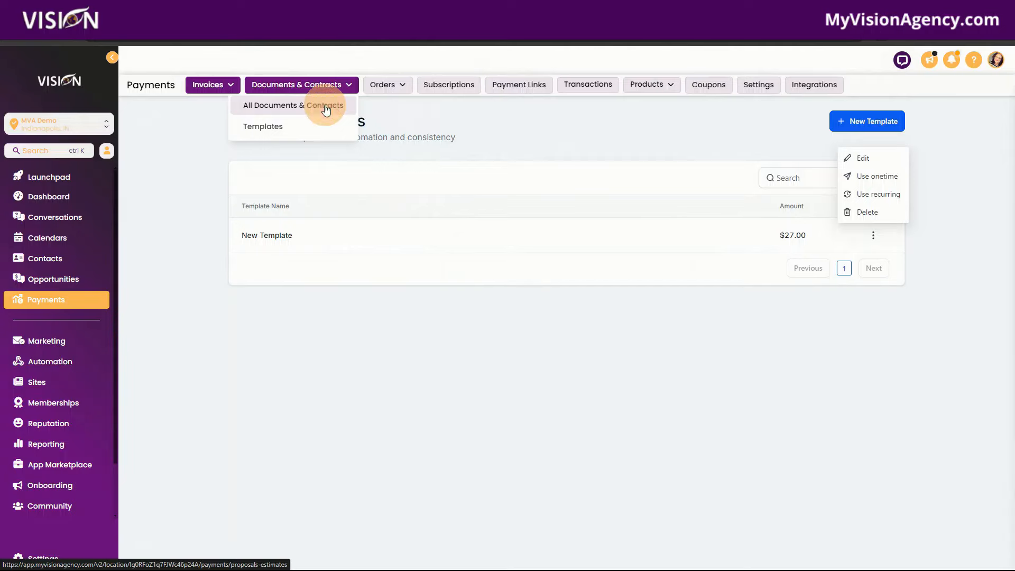
mouse_move(388, 86)
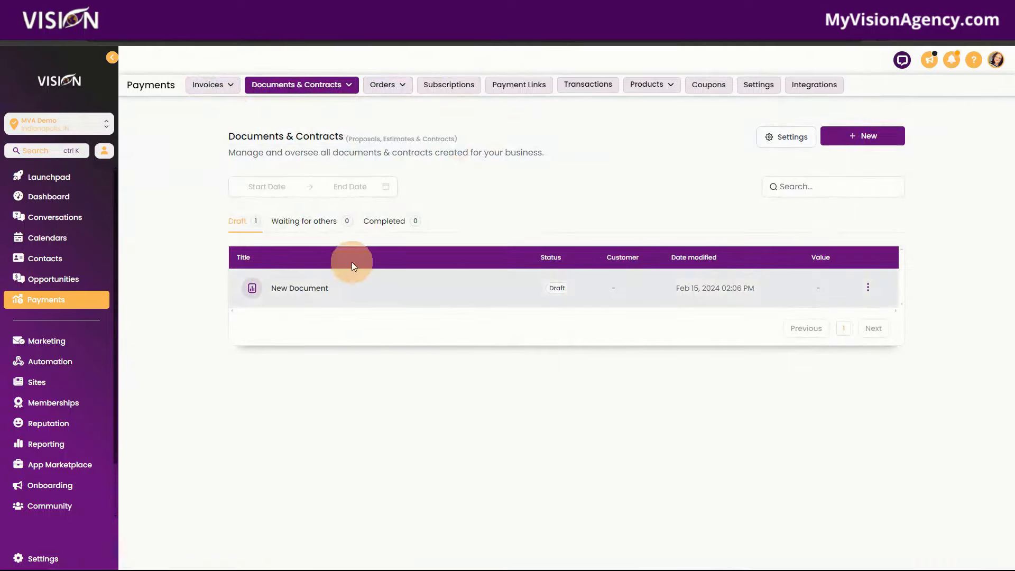
left_click(327, 223)
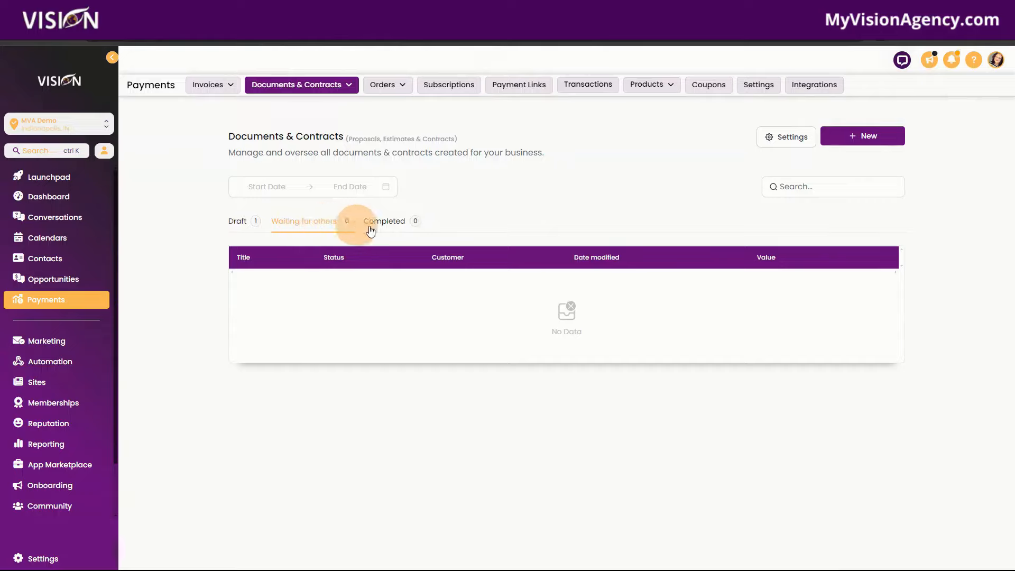
left_click(391, 225)
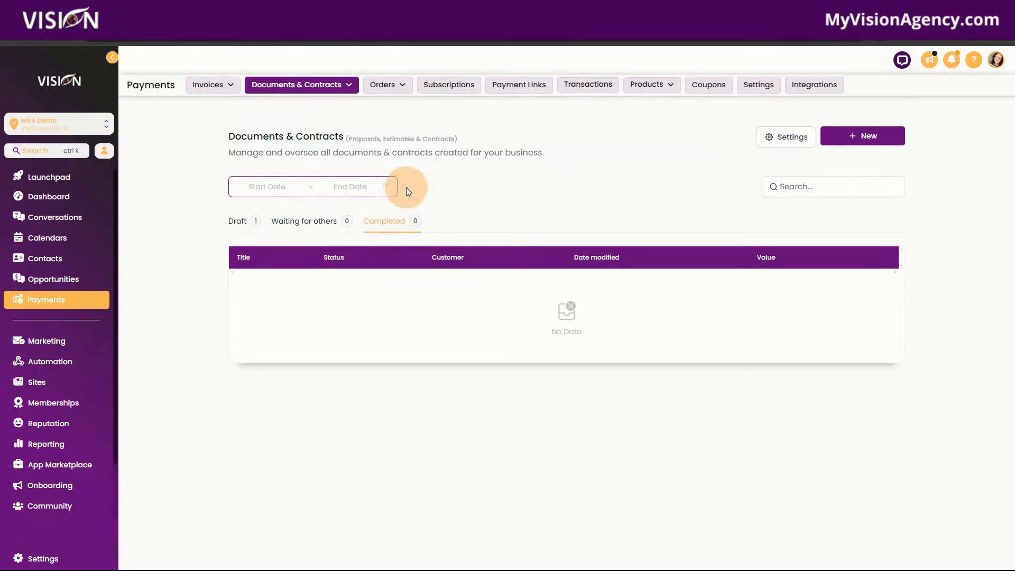
Open the document settings and review the Customer Notifications for the email sender, document received and document signed
left_click(786, 139)
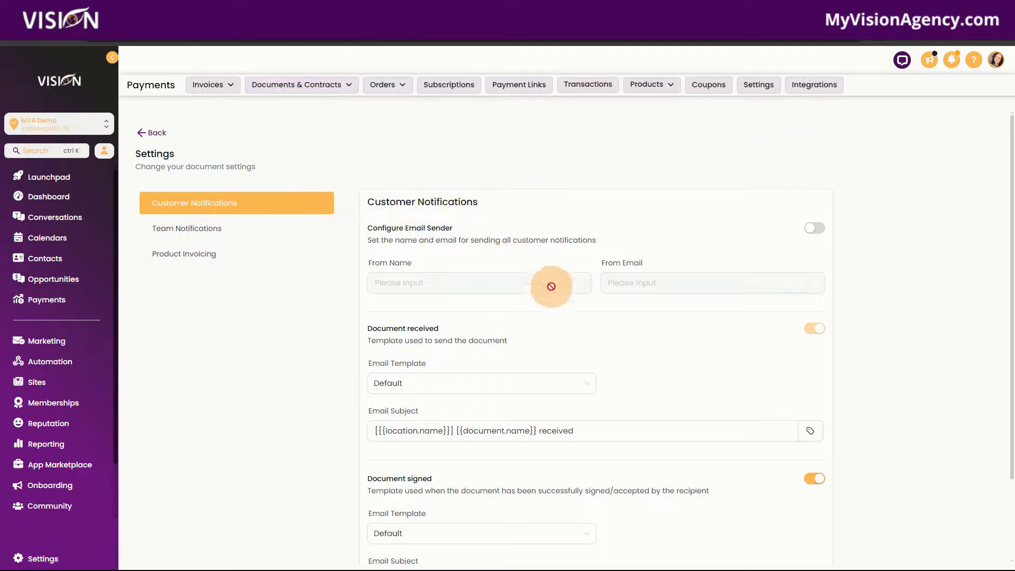
scroll(599, 300, "down", 2)
left_click(820, 130)
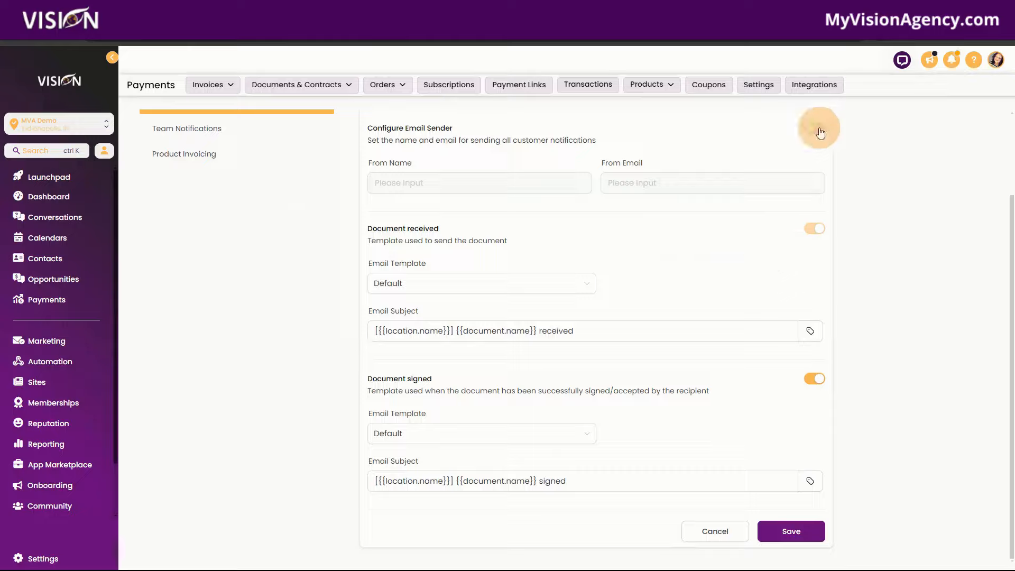
left_click(738, 329)
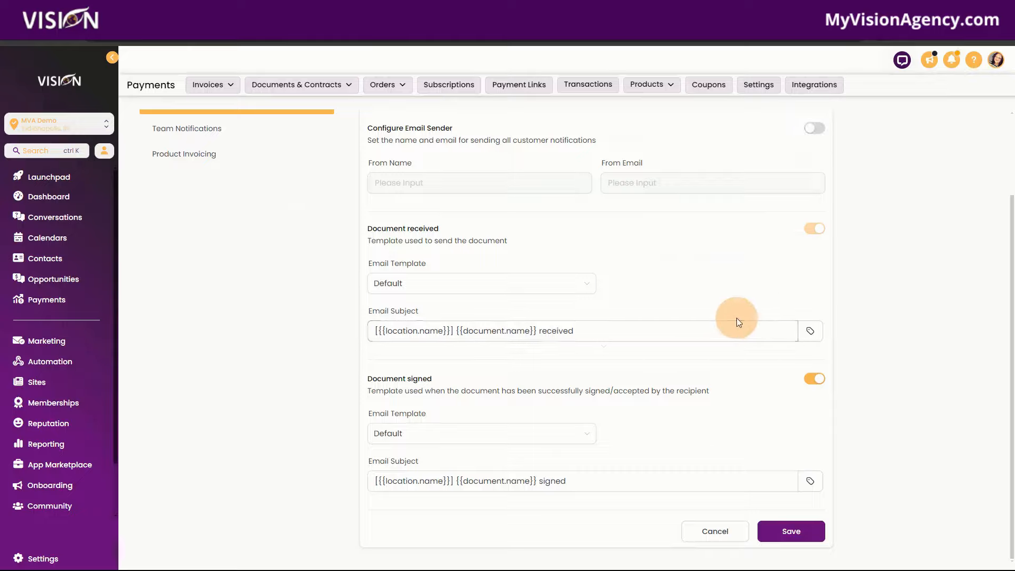
left_click(698, 351)
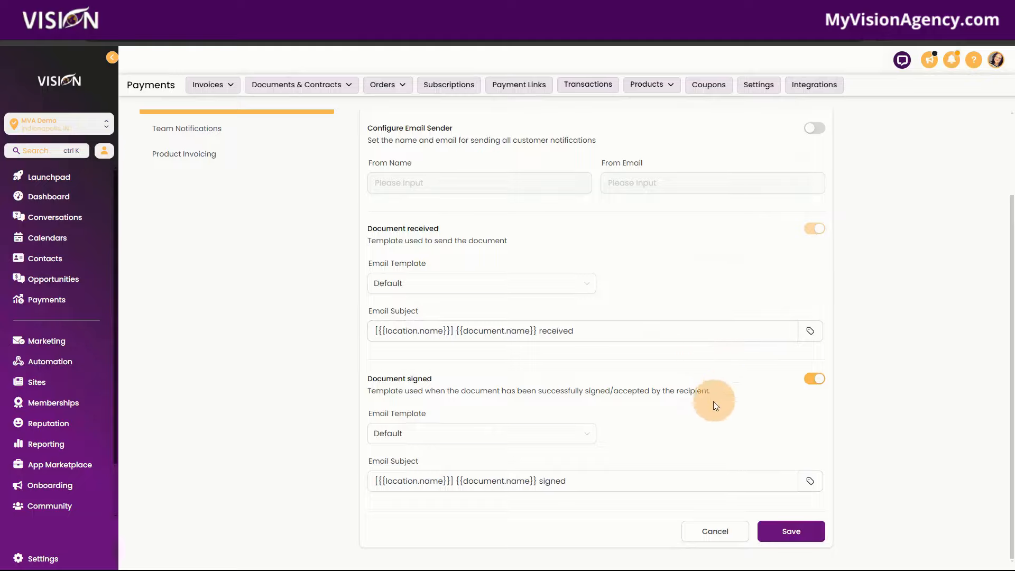
Examine the {{document.name}} placeholder in the customer's Document signed email subject and the value categories that can be inserted there
left_click(592, 481)
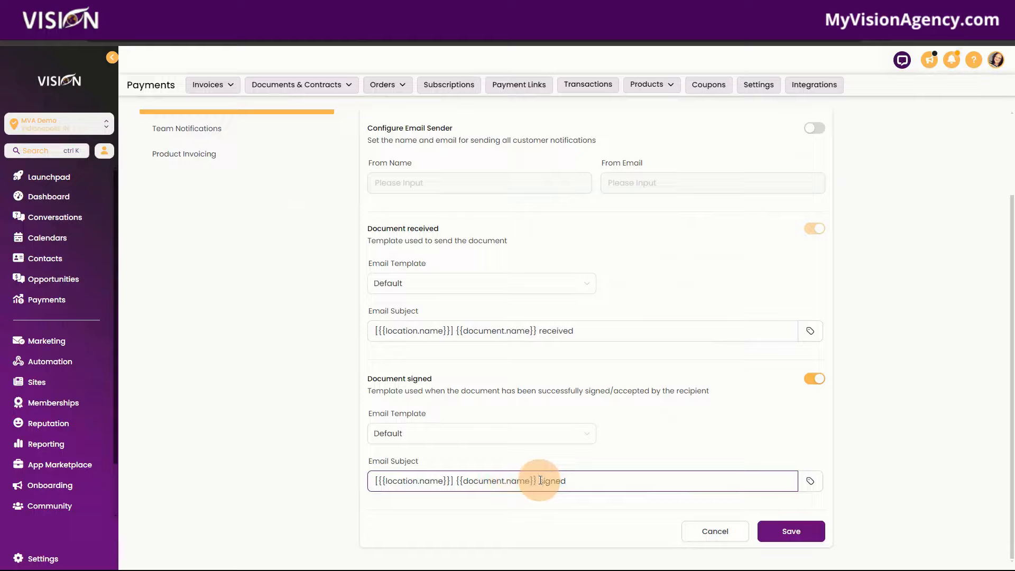
left_click_drag(537, 482, 461, 481)
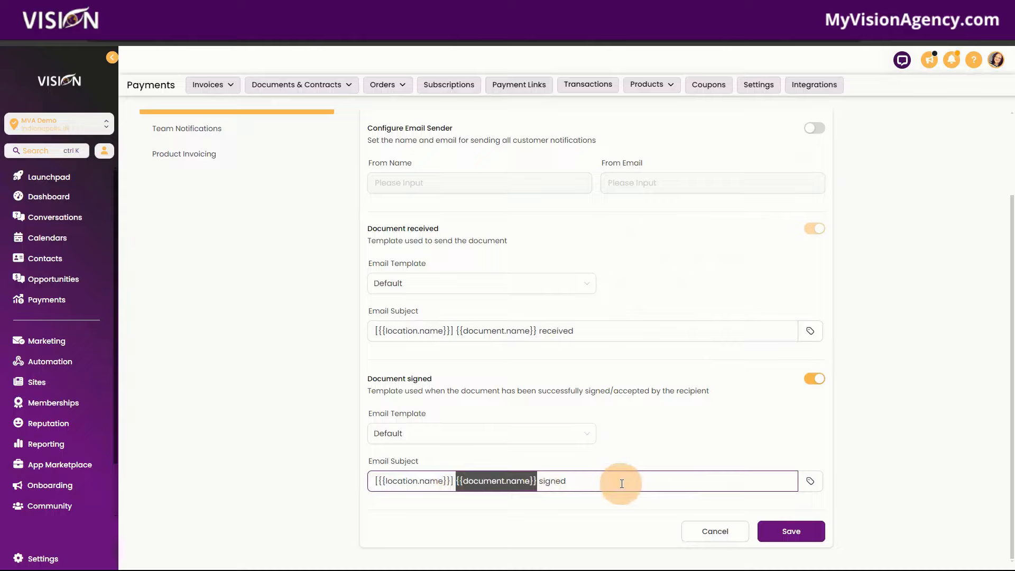
left_click(591, 481)
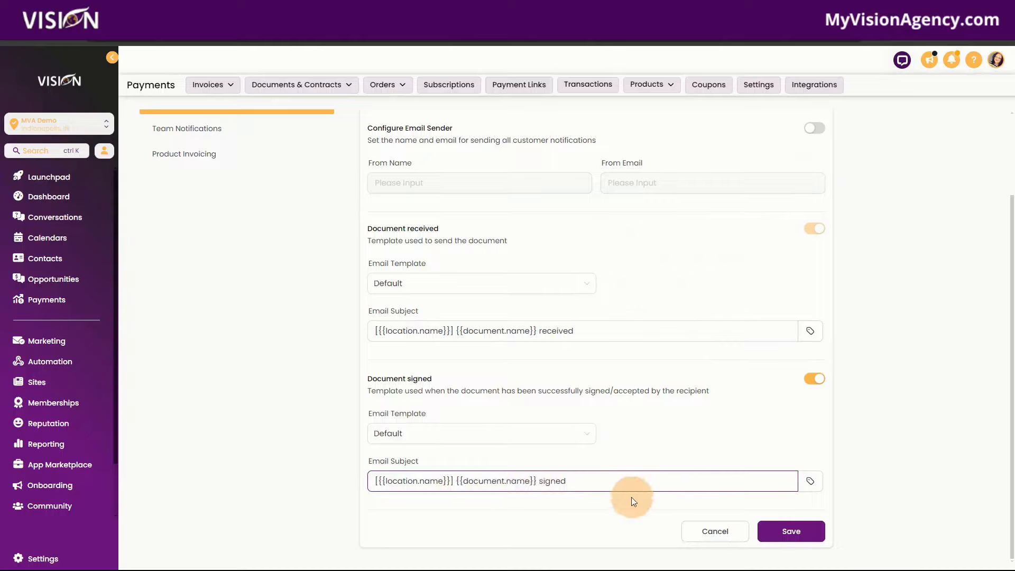
left_click(810, 480)
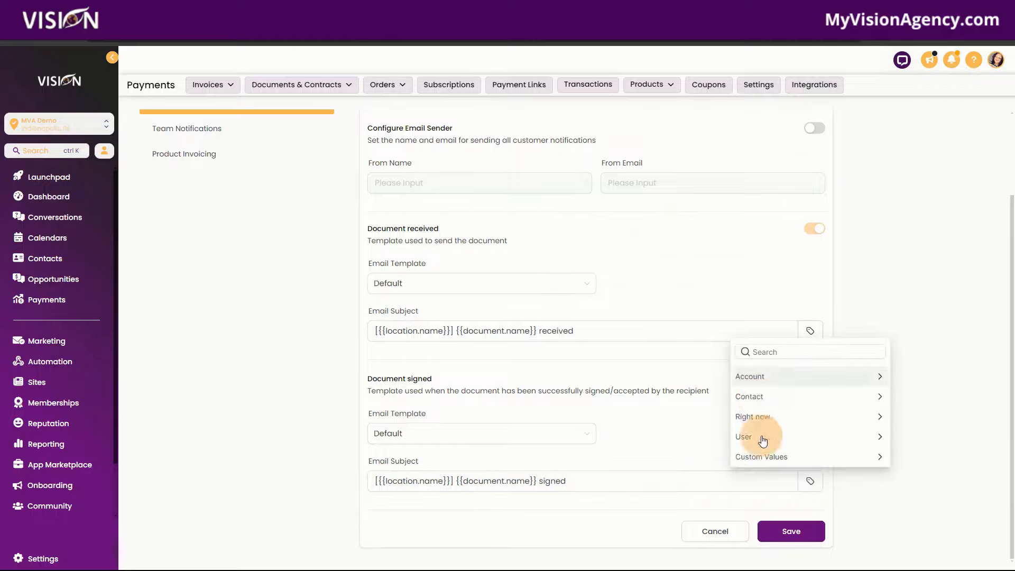
left_click(676, 439)
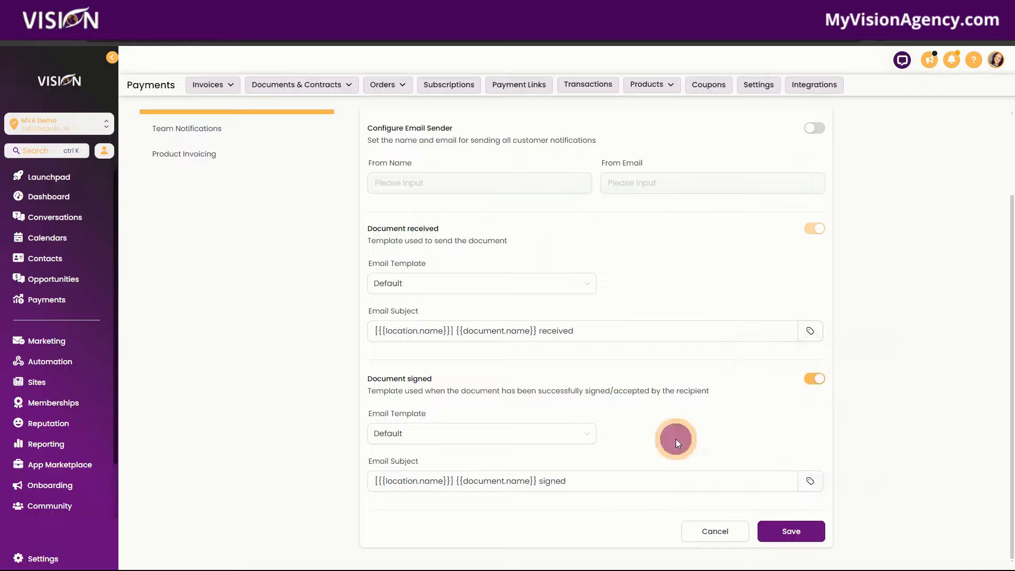
Review the document settings for Team Notifications and Product Invoicing, and return to the Documents & Contracts list
left_click(183, 137)
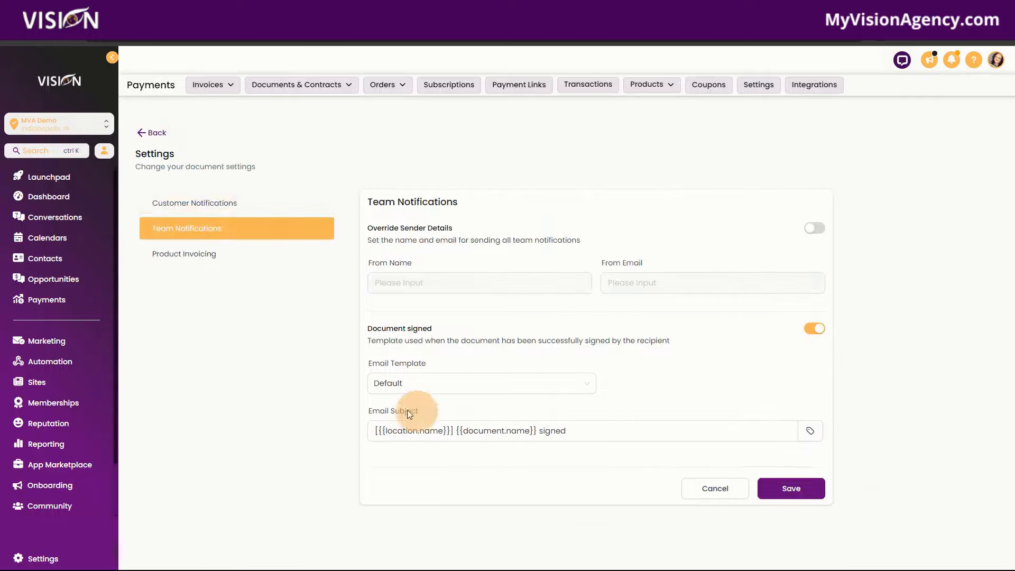
left_click(178, 254)
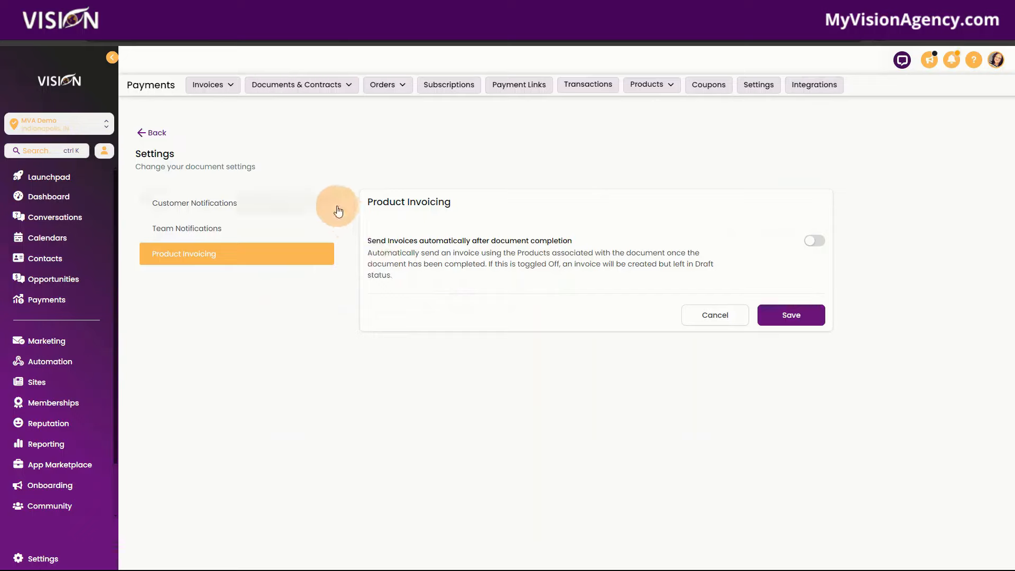
left_click(164, 134)
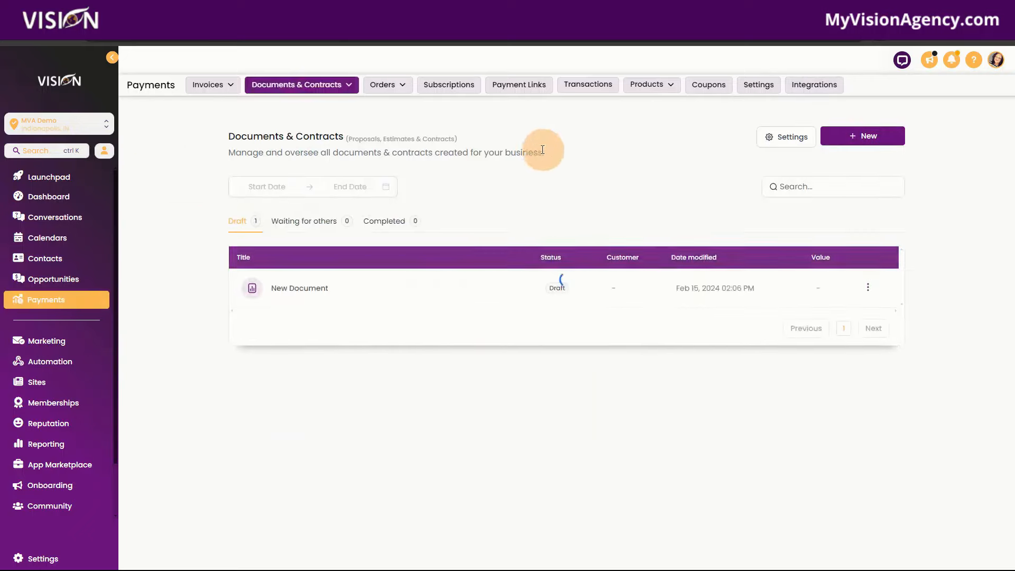
Open the Documents & Contracts Templates list and start a new blank template
mouse_move(324, 74)
left_click(296, 130)
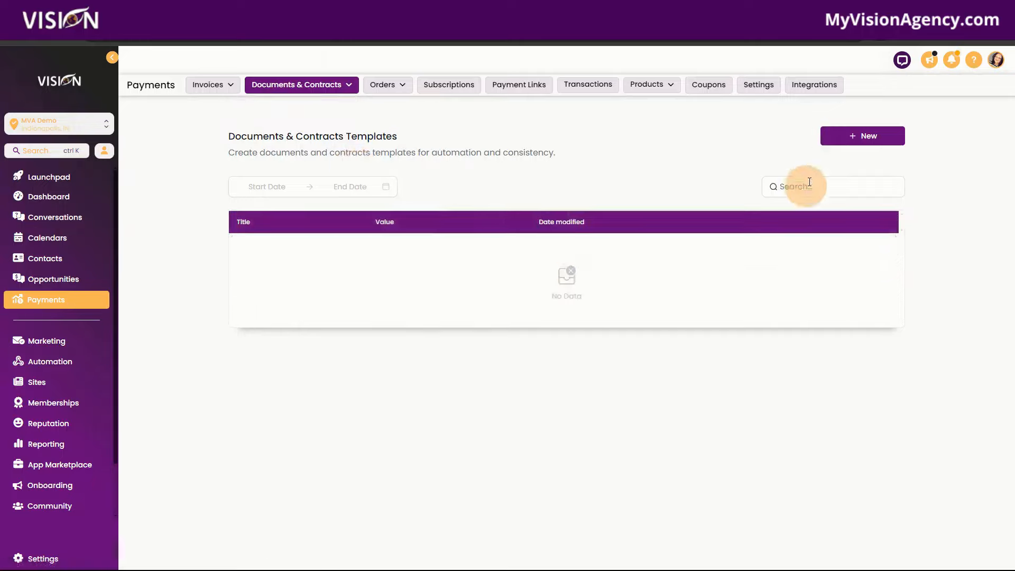
left_click(860, 139)
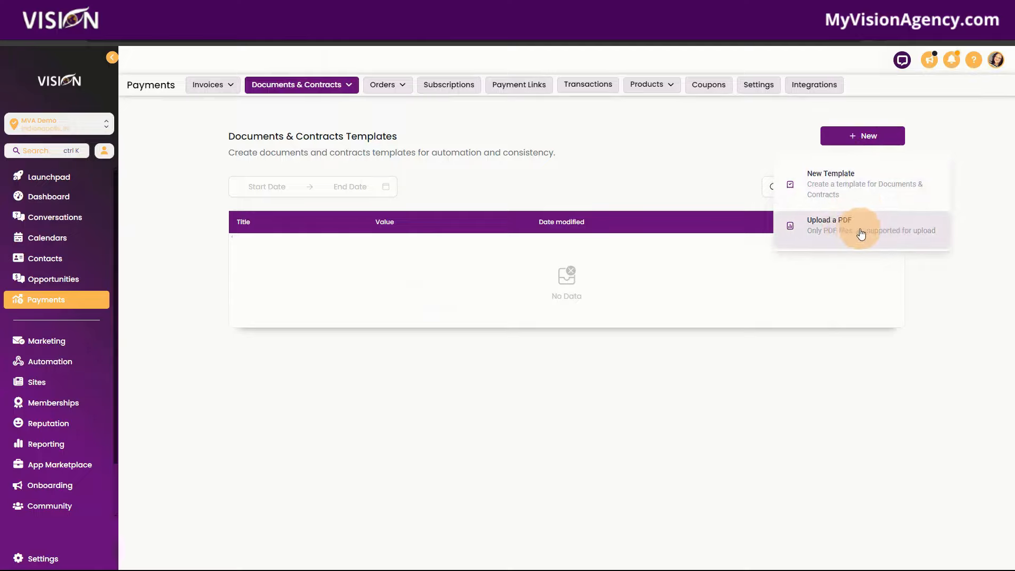
left_click(851, 182)
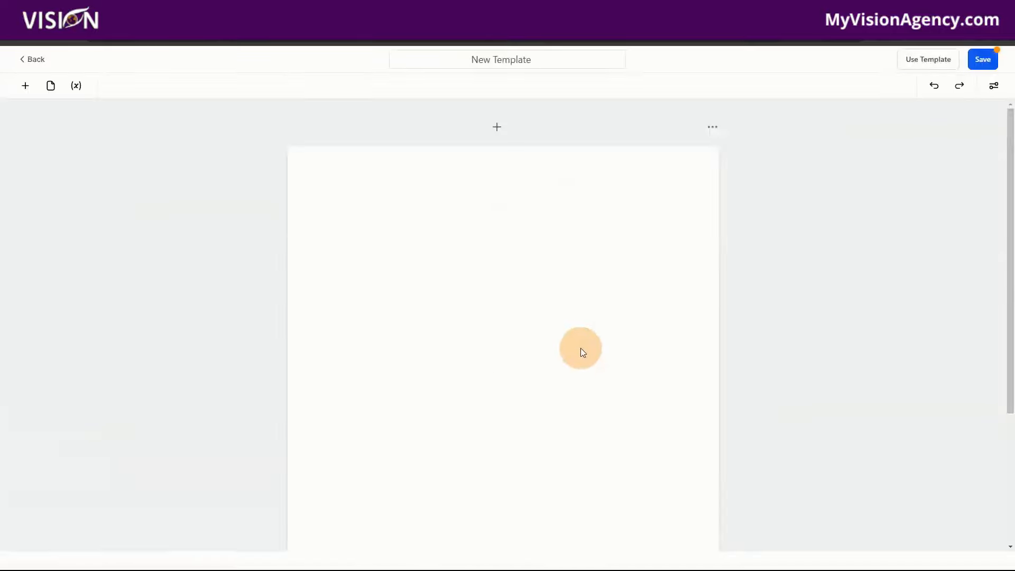
Add an image block, a product list and, between the two, a video block to the document template
left_click(25, 85)
left_click_drag(101, 192, 428, 206)
left_click(26, 86)
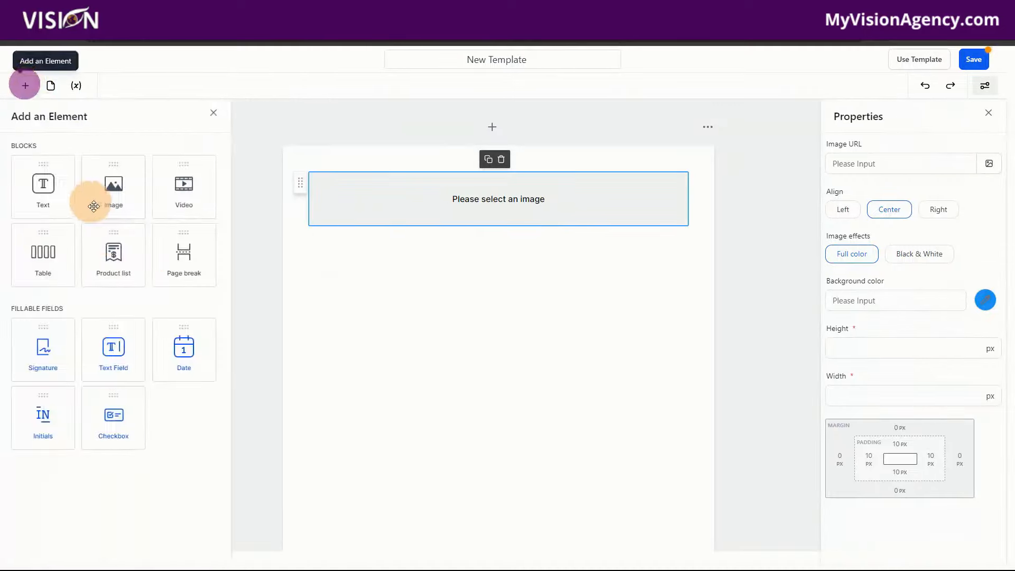
left_click_drag(116, 264, 375, 288)
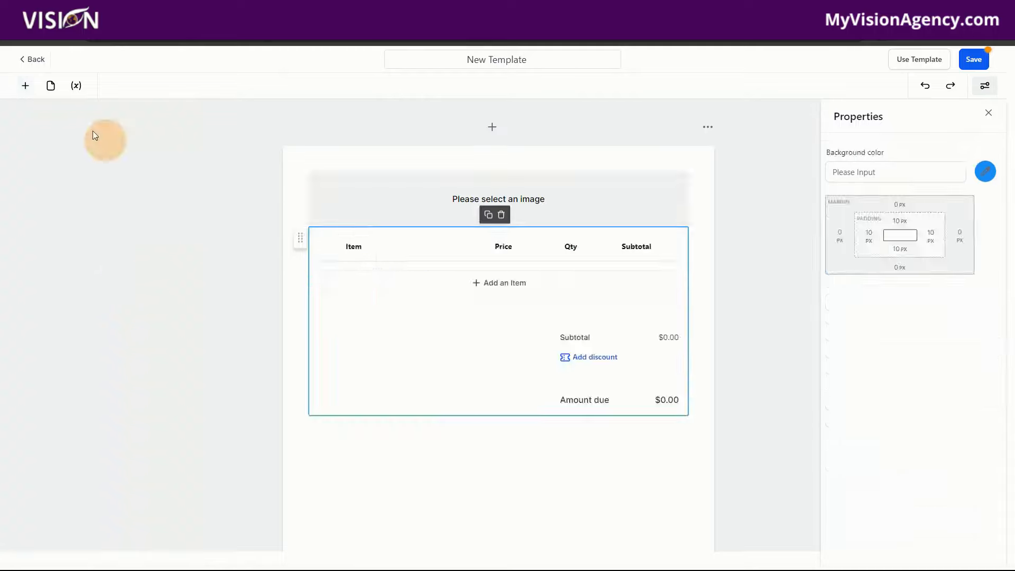
left_click(27, 86)
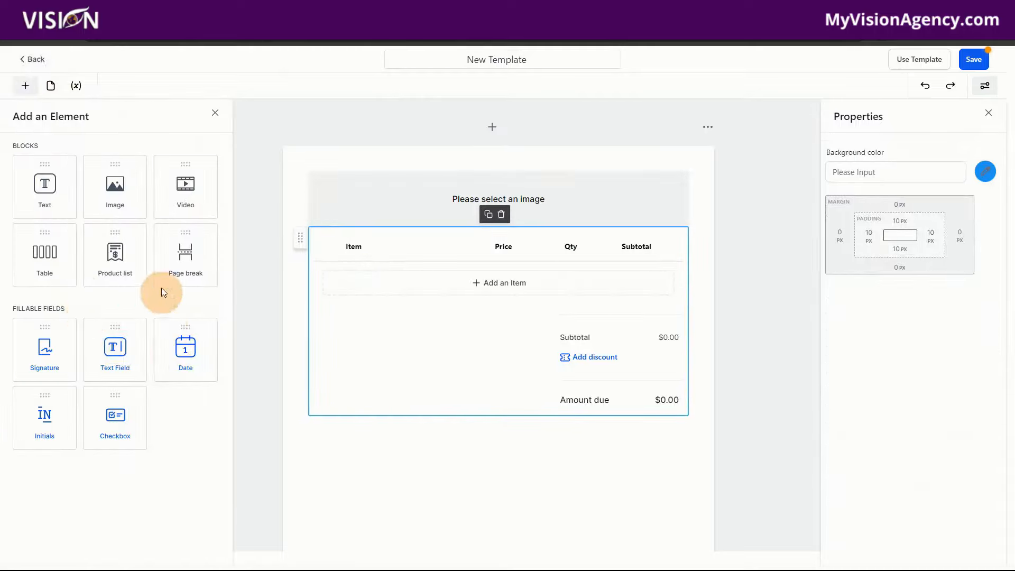
left_click_drag(190, 203, 489, 212)
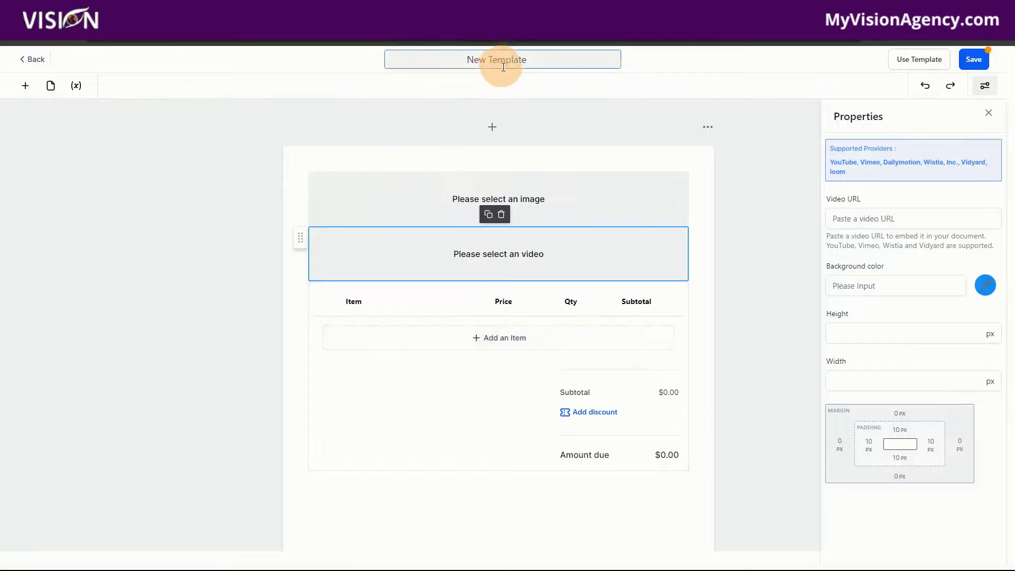
Save the document template, return to the templates list and display the actions available for it
left_click(973, 58)
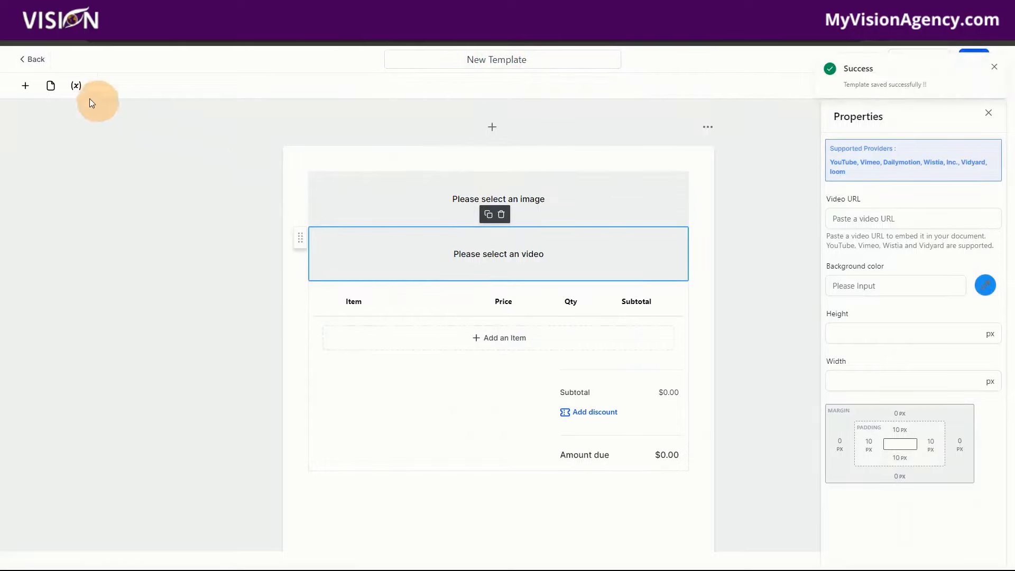
left_click(32, 59)
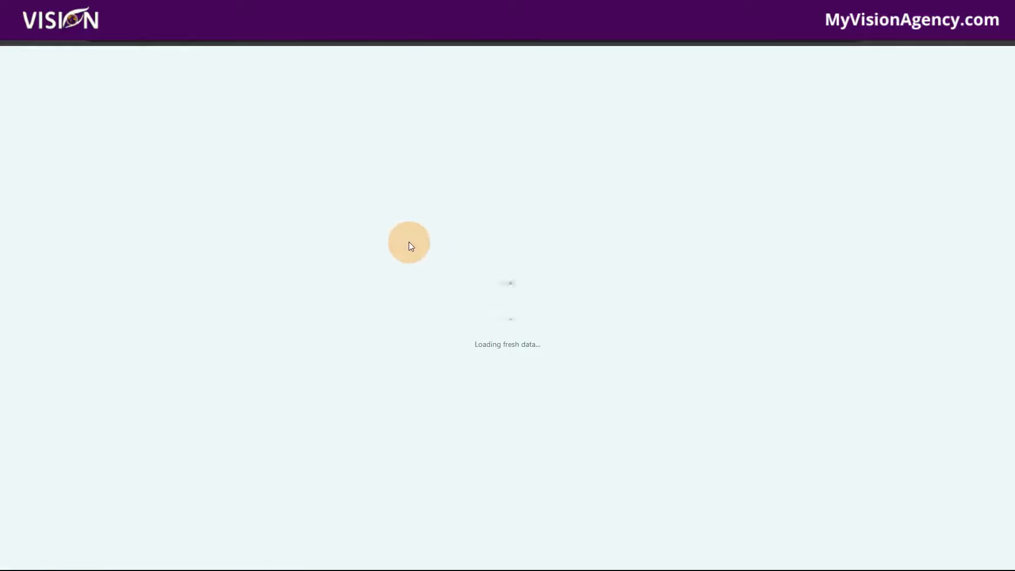
left_click(858, 253)
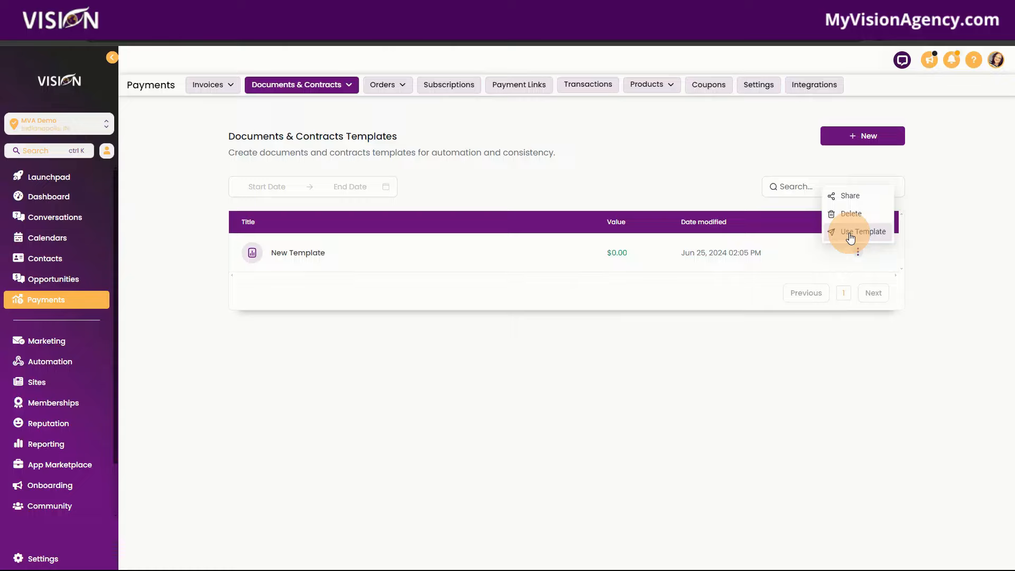
Open the Orders list in Payments
left_click(399, 88)
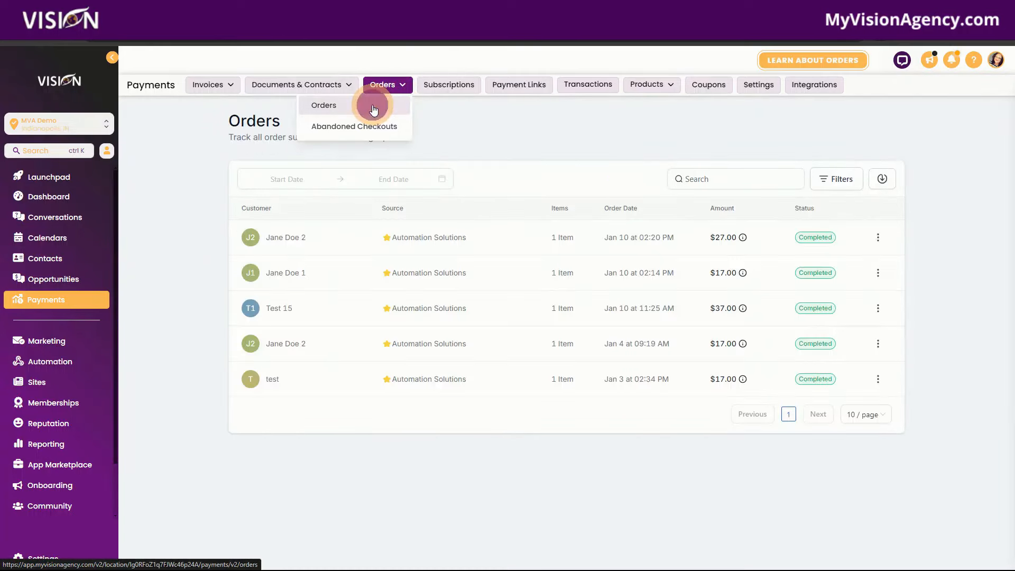
Open the Orders list, examine the details of the Jan 10 at 02:20 PM order and return to the list
left_click(373, 110)
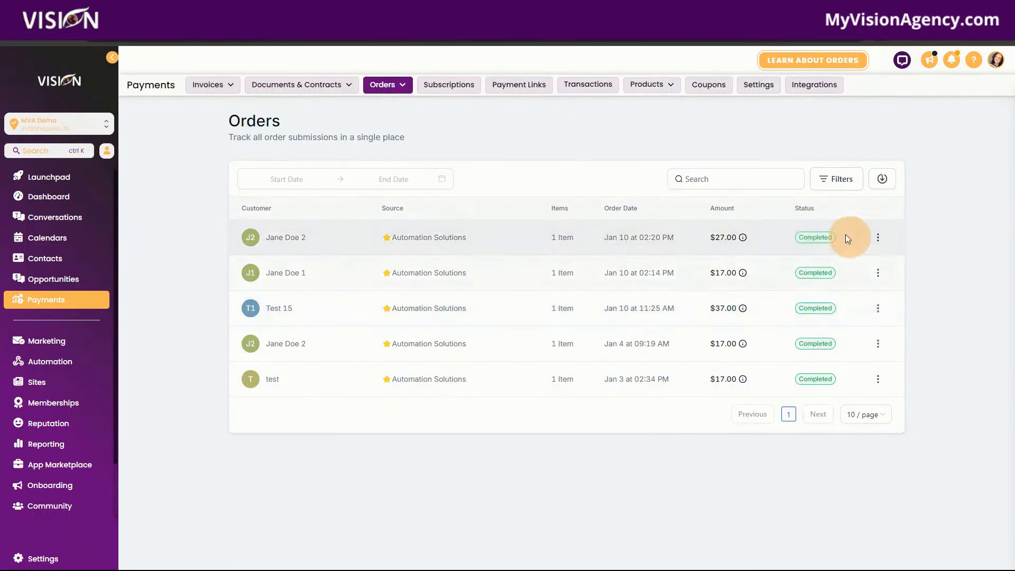
left_click(879, 239)
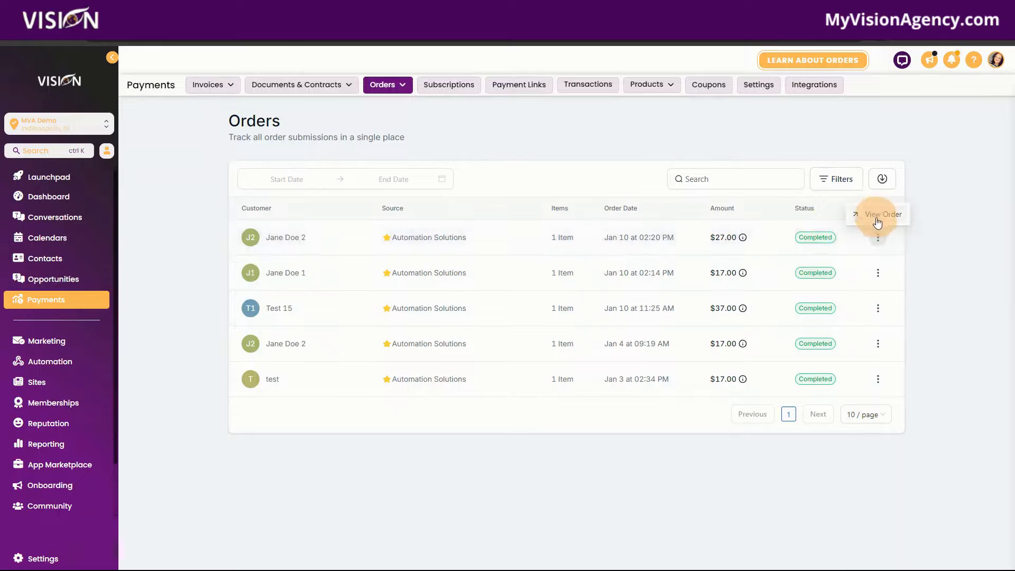
left_click(876, 217)
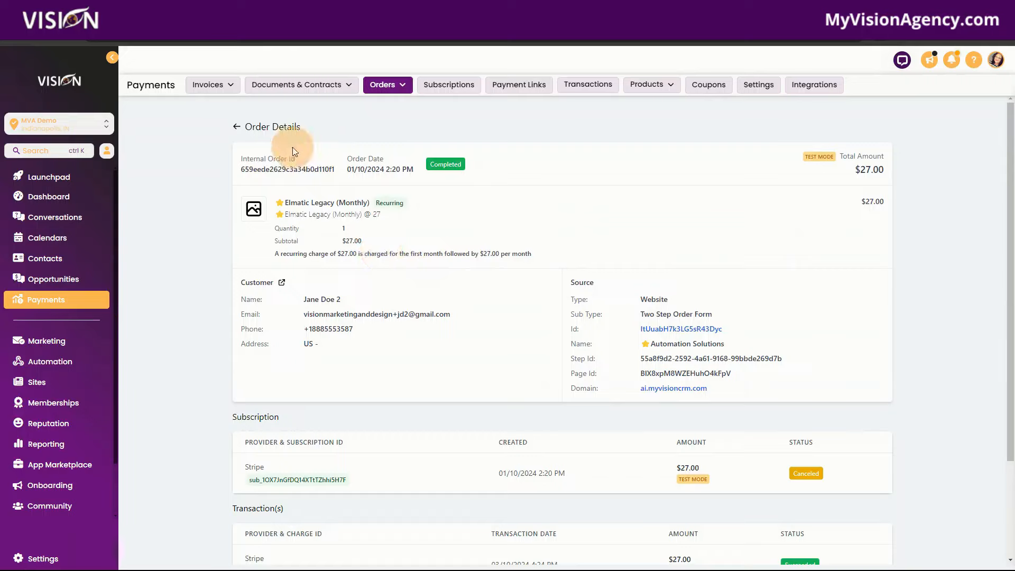
scroll(935, 482, "down", 3)
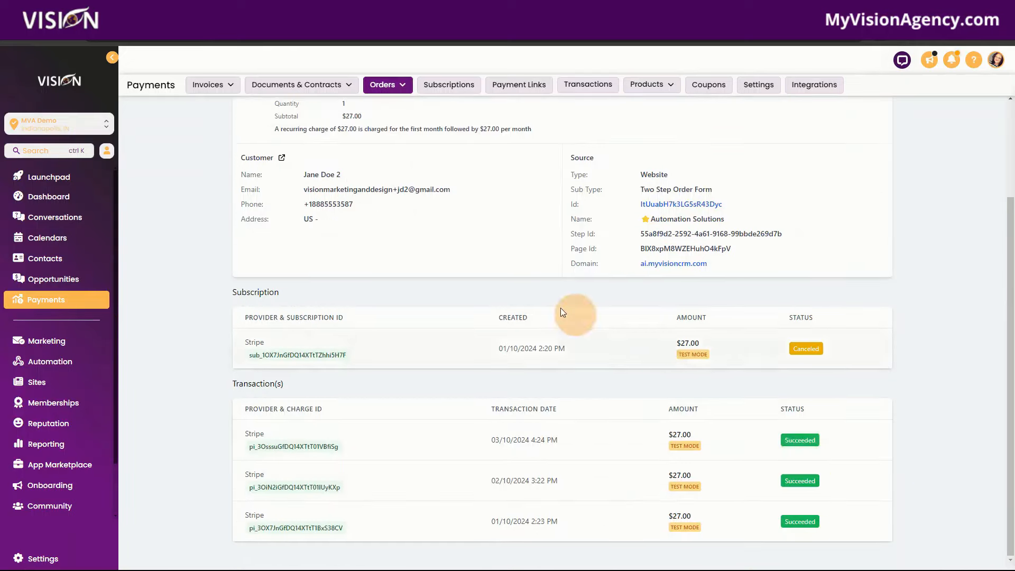
scroll(492, 285, "up", 3)
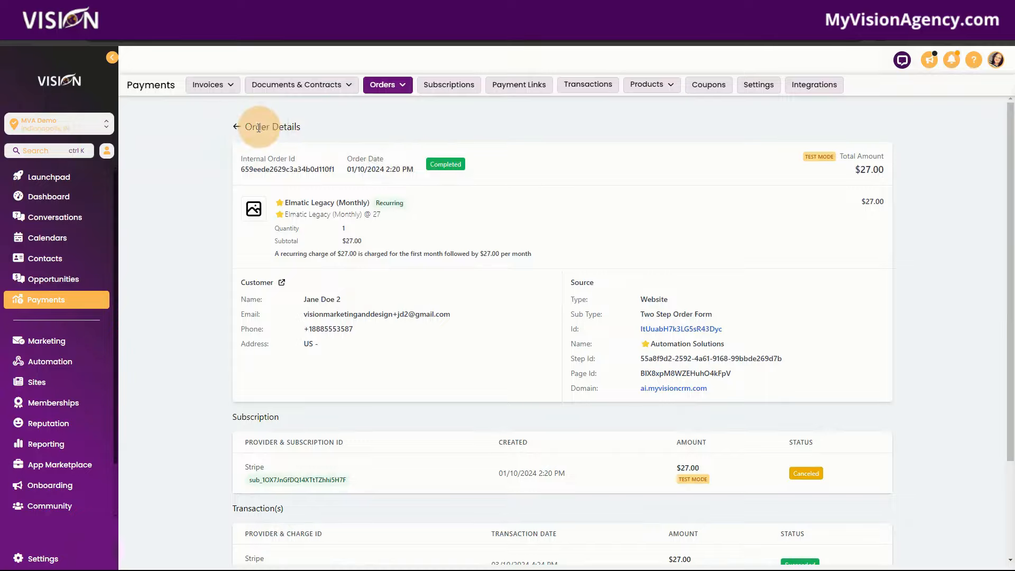
left_click(236, 128)
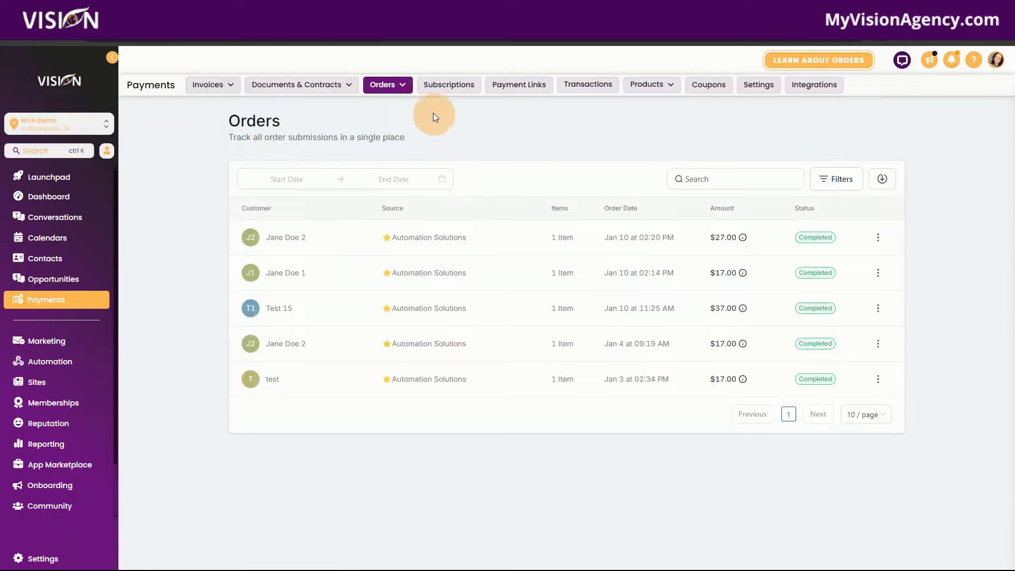
Display the filter options for the Orders list and close them again
left_click(840, 178)
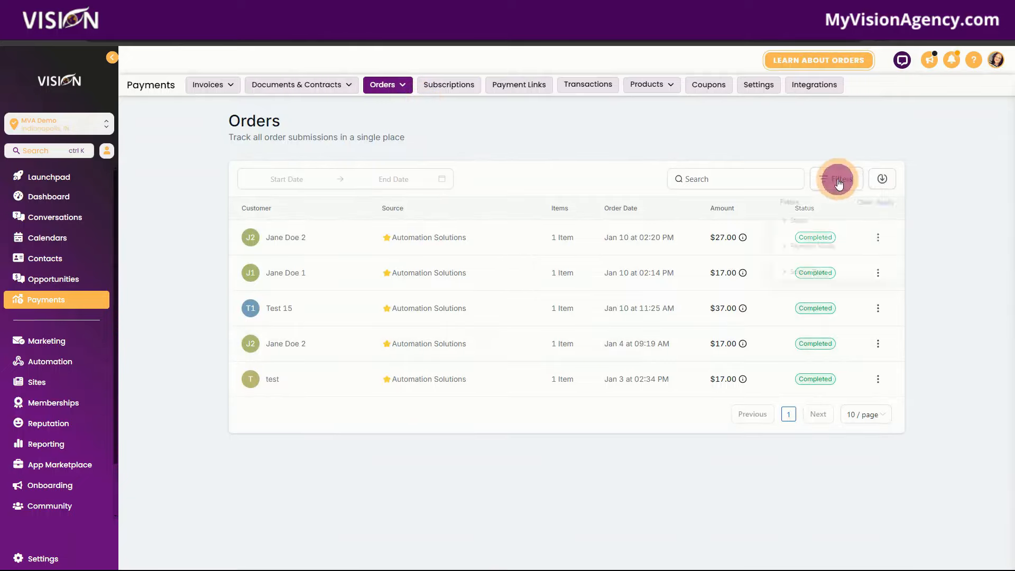
left_click(901, 181)
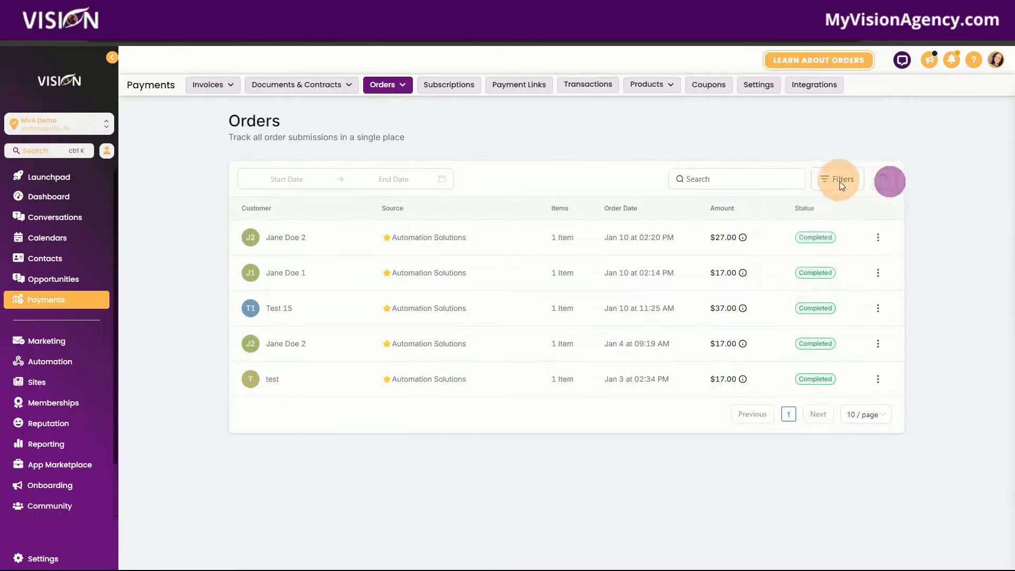
left_click(994, 120)
View the Abandoned Checkouts page and open the Subscriptions list
mouse_move(378, 93)
left_click(373, 127)
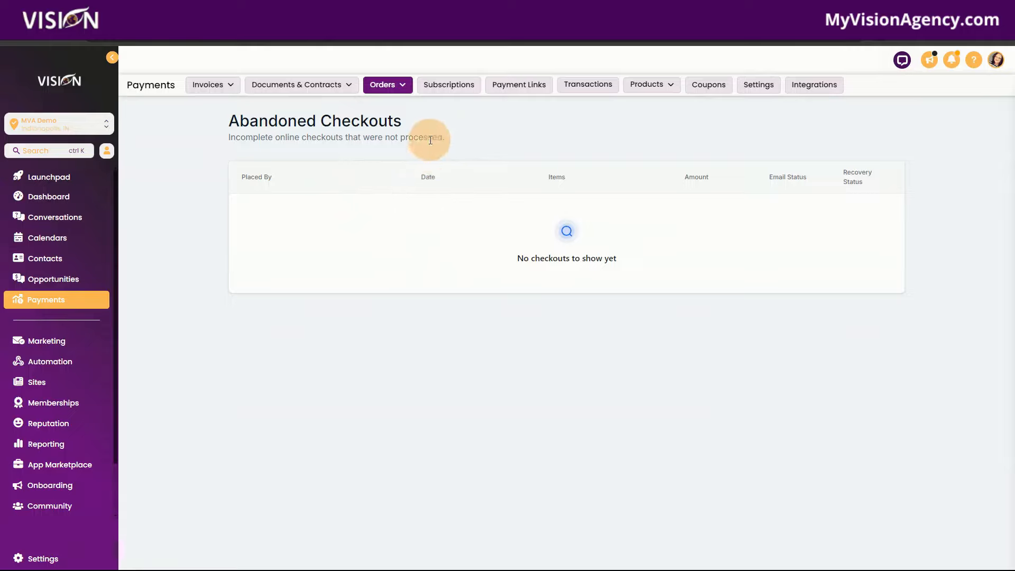
left_click(445, 91)
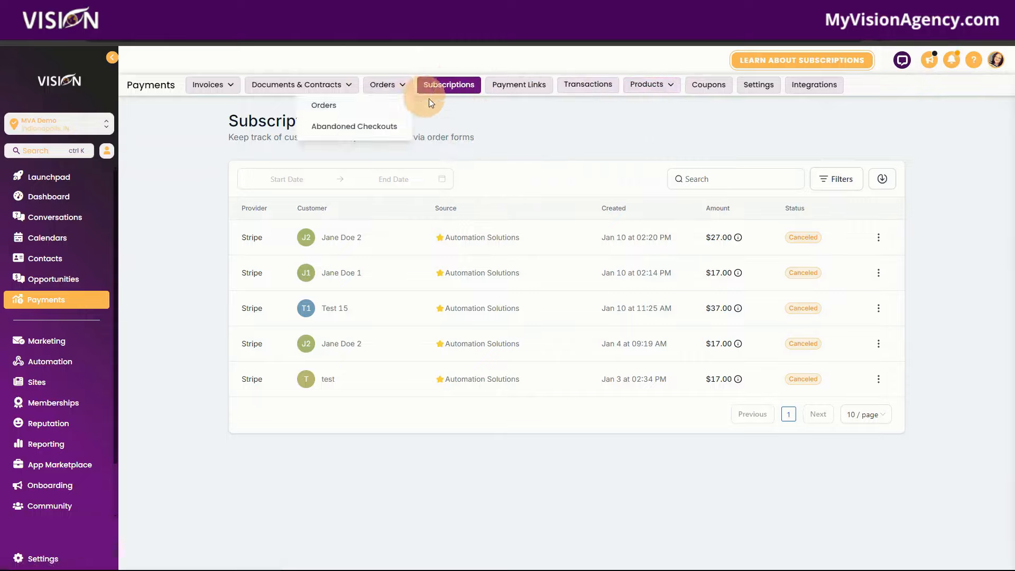
Open Payment Links and start a new payment link for the product App Showcase #2 @ 27
left_click(524, 89)
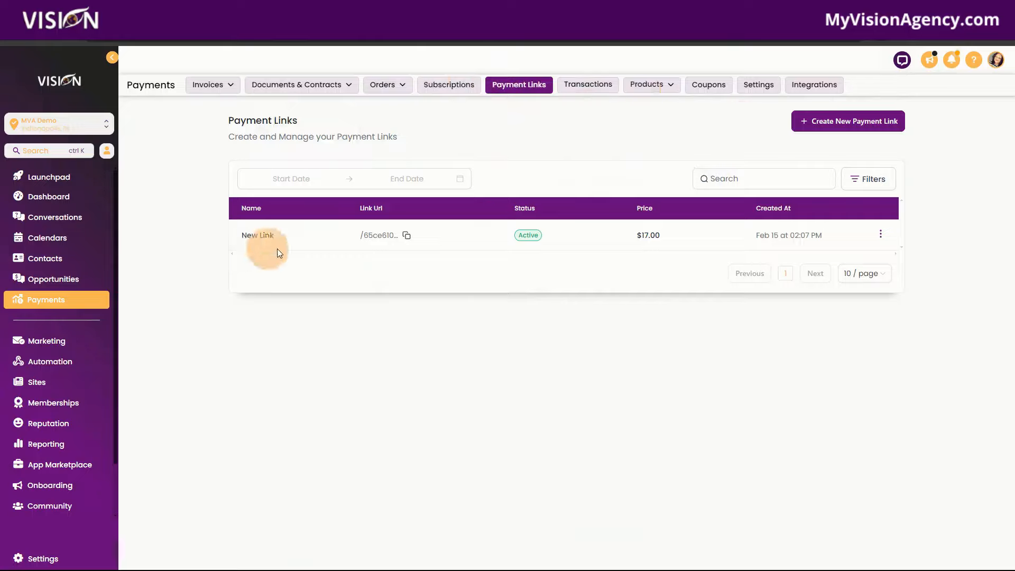
left_click(840, 127)
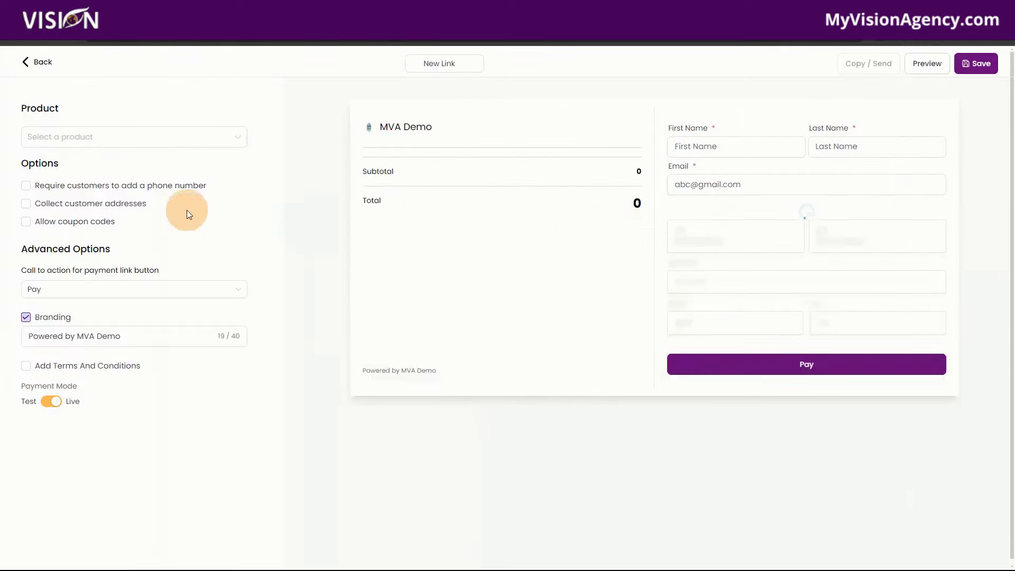
left_click(83, 135)
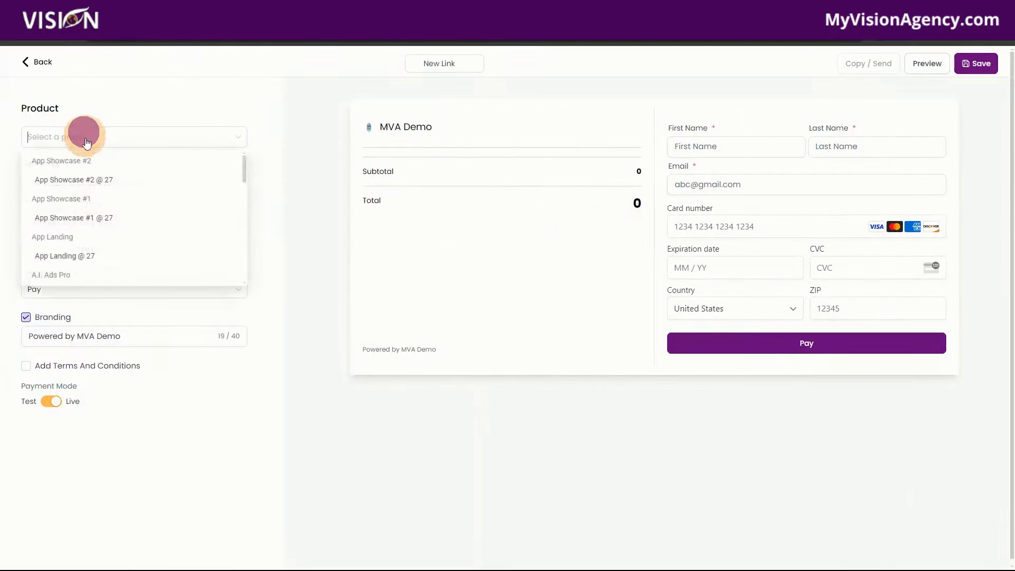
left_click(93, 179)
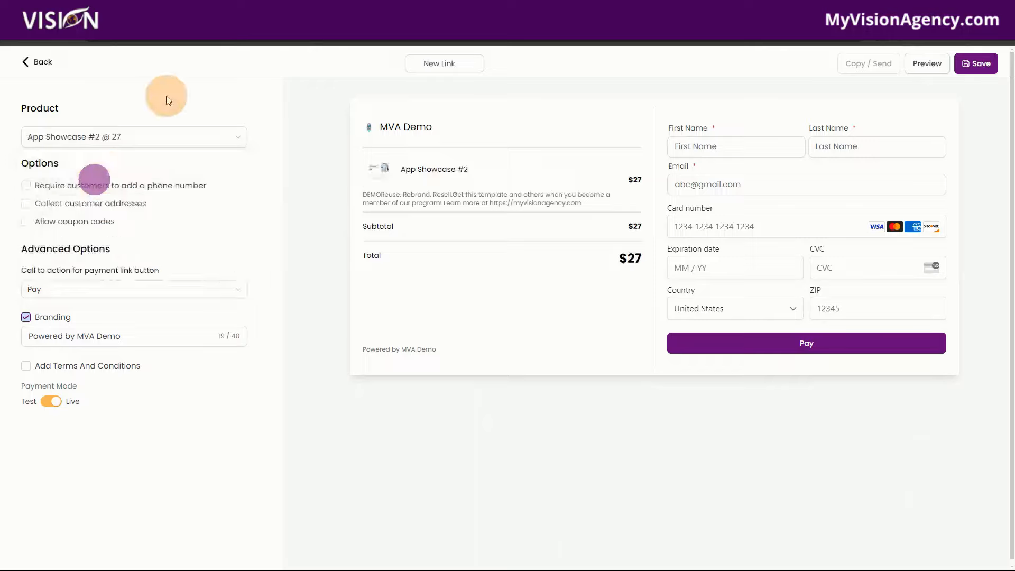
Require customers to add a phone number and collect customer addresses on the payment link, with coupon codes disallowed
left_click(26, 187)
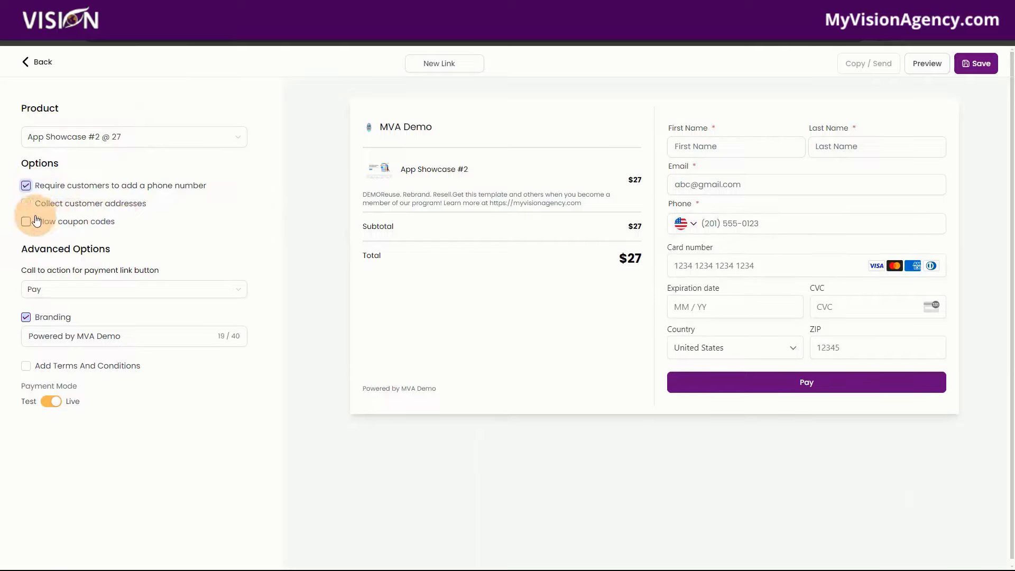
left_click(24, 205)
left_click(27, 224)
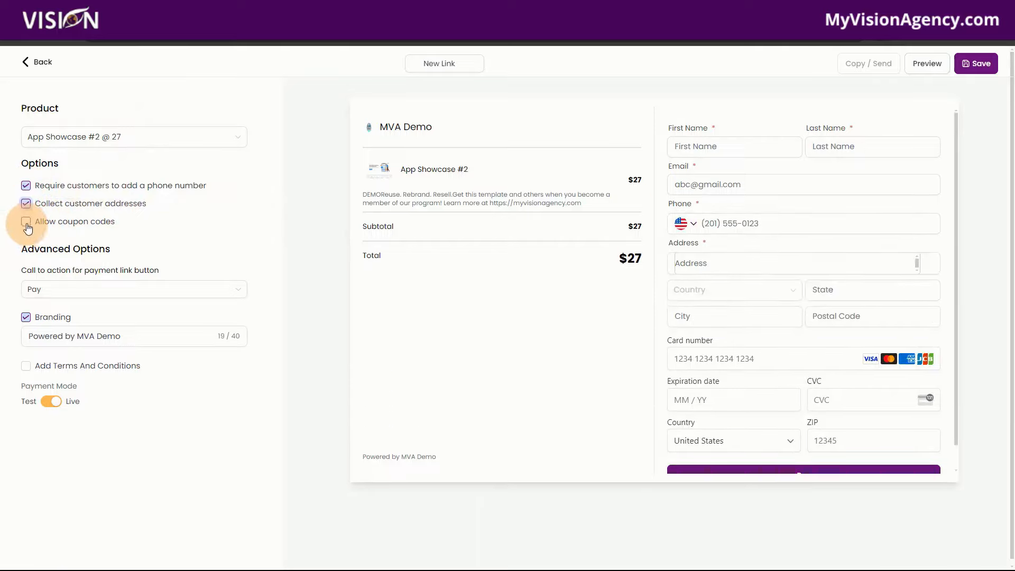
left_click(68, 289)
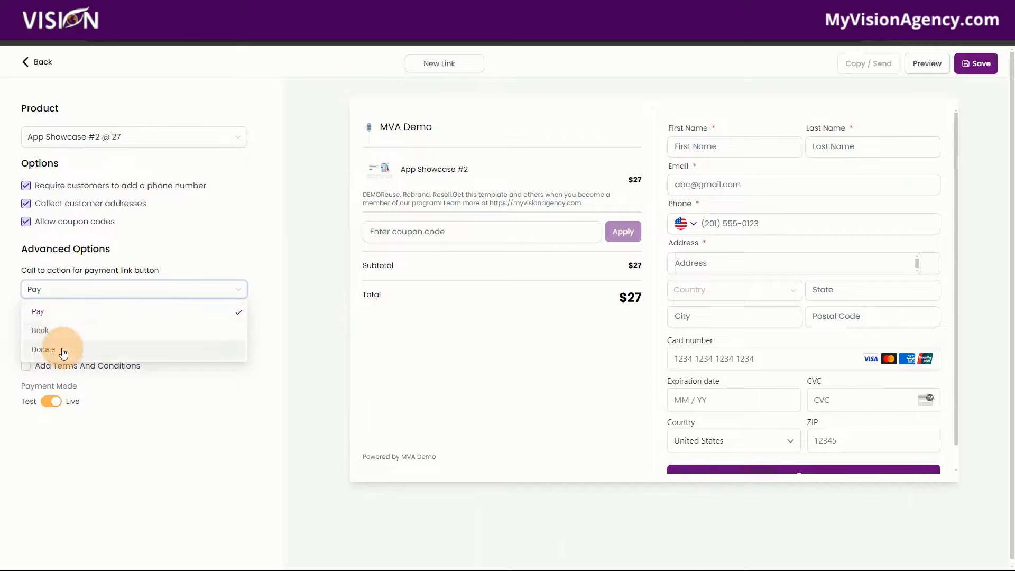
left_click(199, 226)
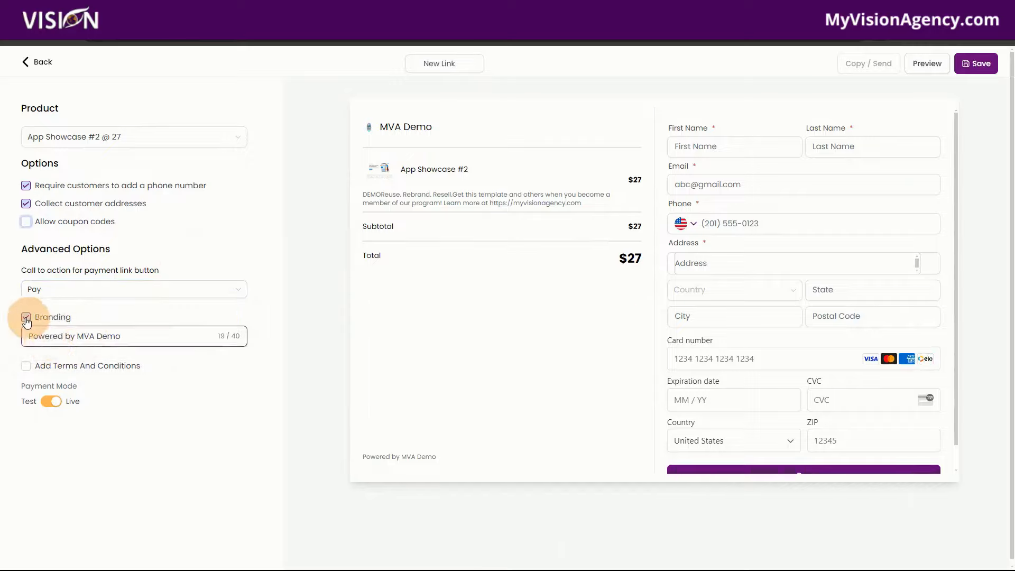
Highlight the company name MVA Demo in the branding text and turn off branding for the payment link
scroll(596, 401, "down", 1)
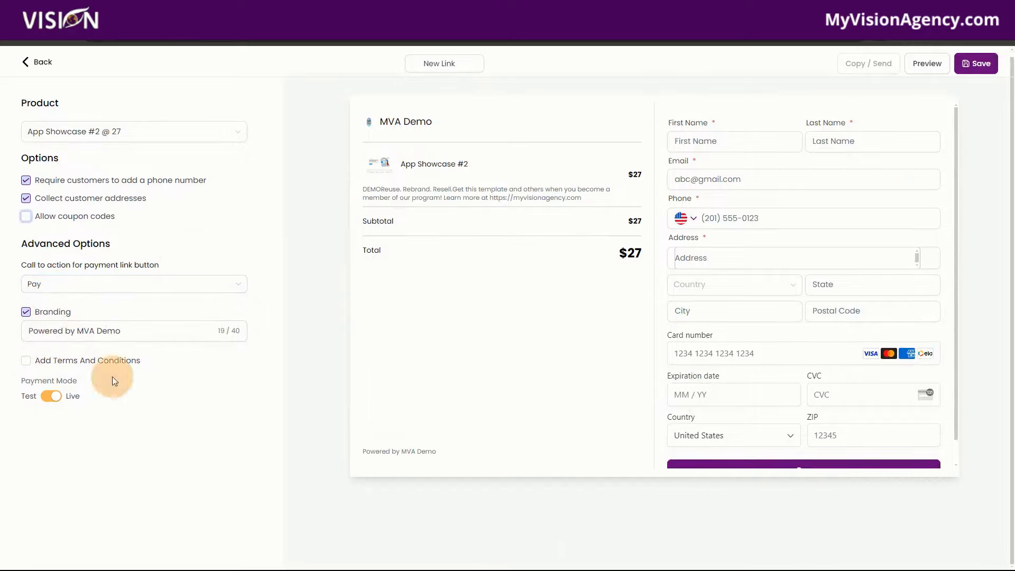
left_click(25, 313)
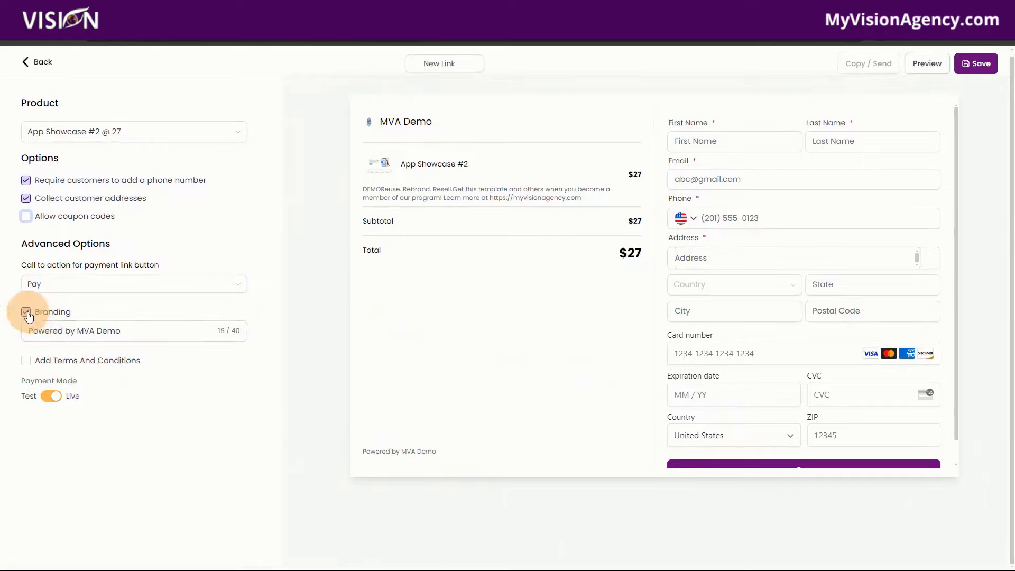
left_click(26, 312)
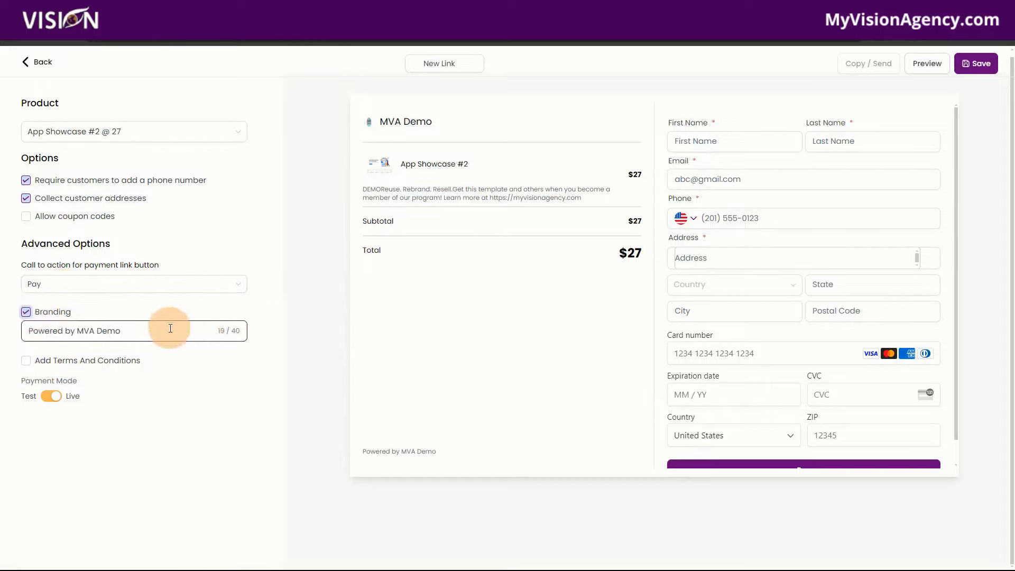
left_click(82, 331)
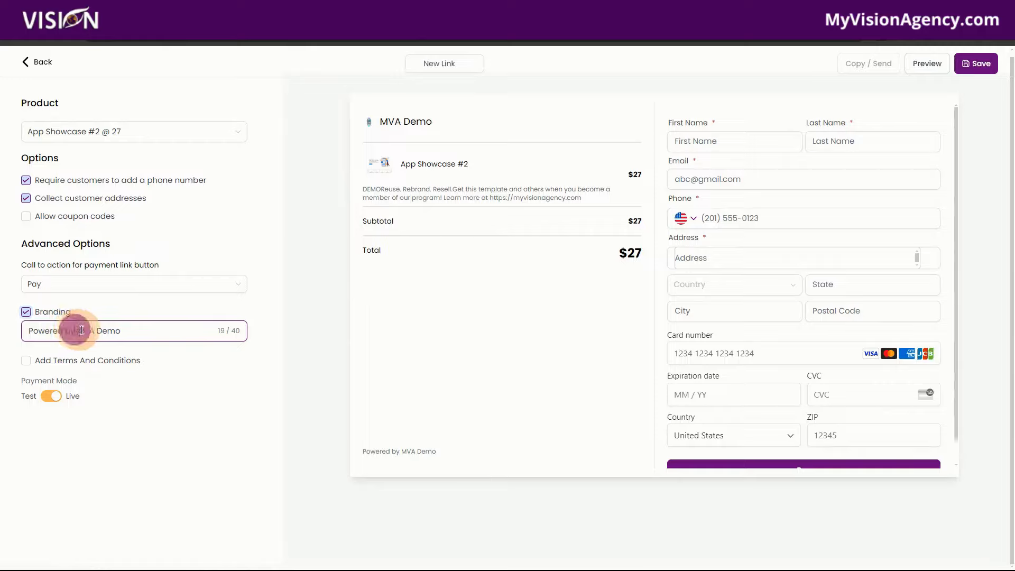
left_click_drag(81, 330, 163, 333)
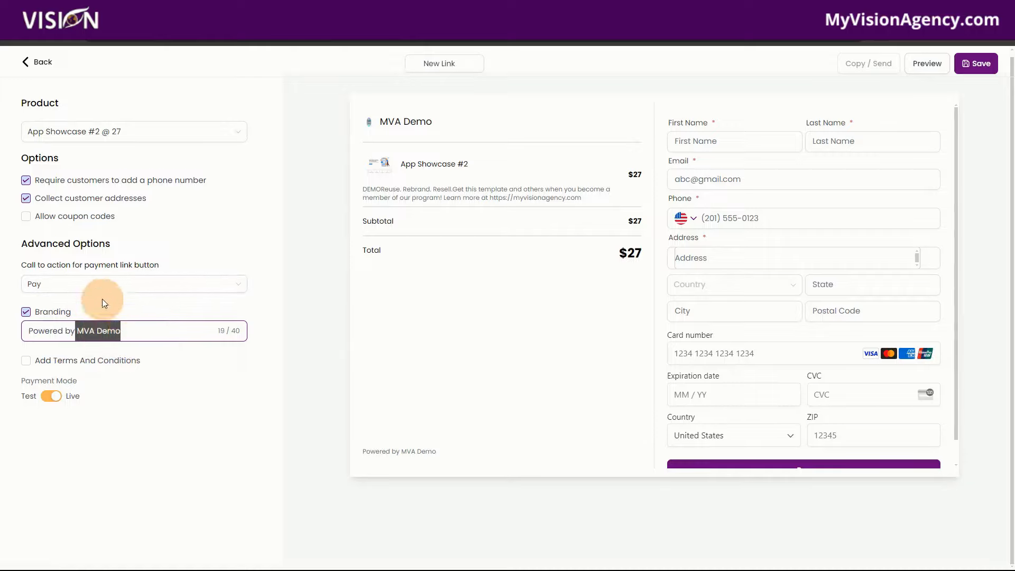
left_click(139, 348)
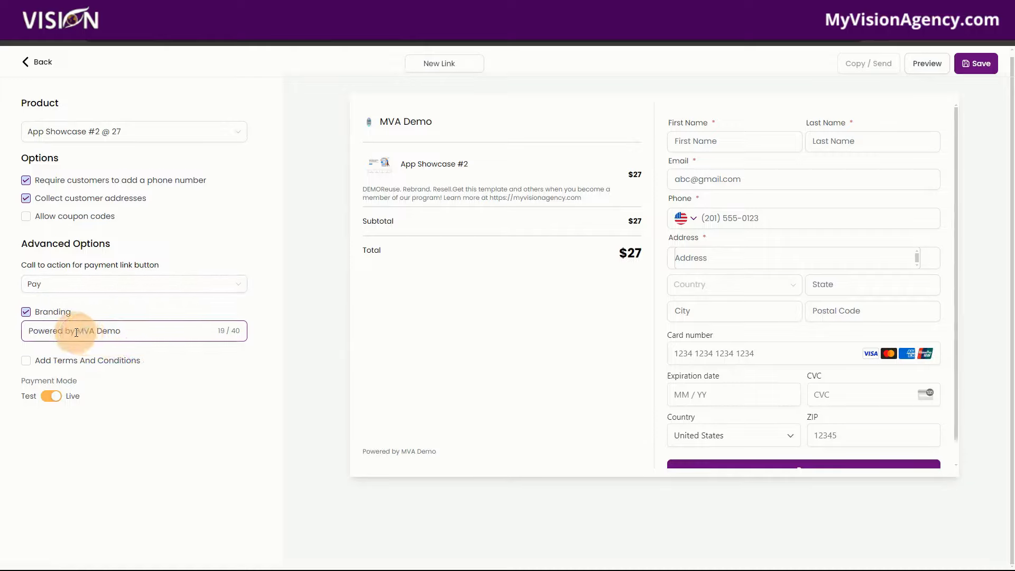
left_click_drag(76, 333, 134, 341)
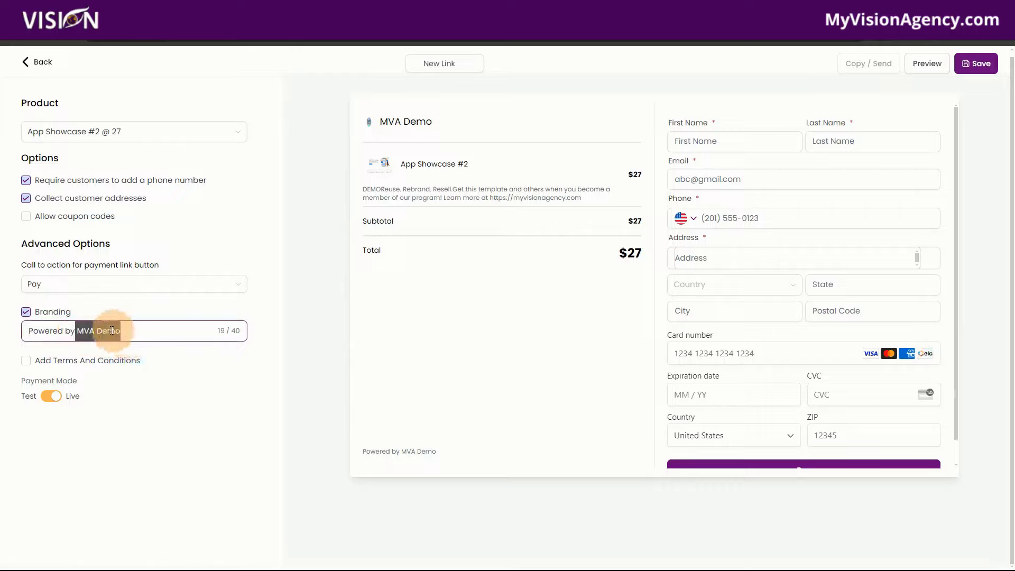
left_click(26, 312)
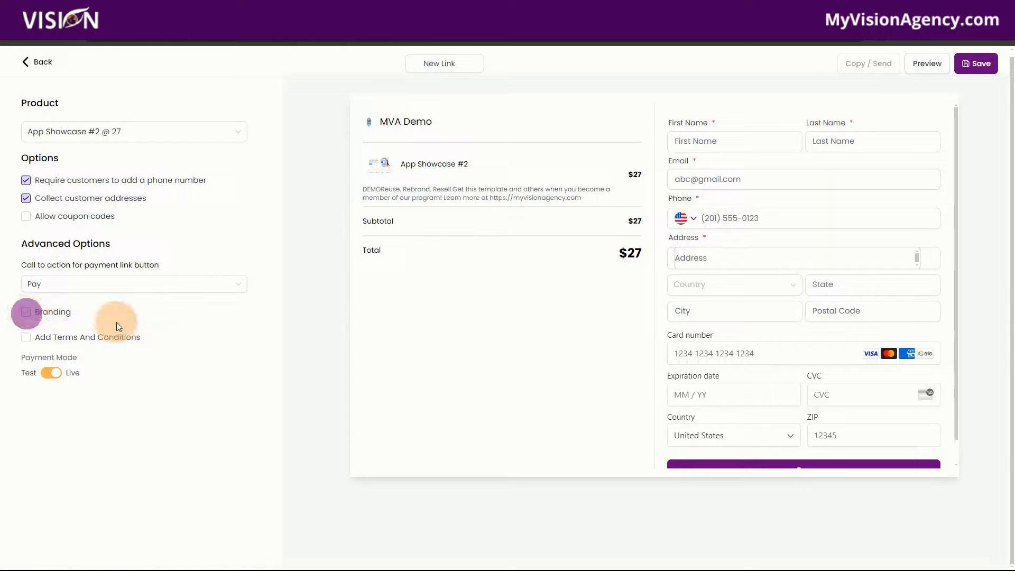
Enable terms and conditions for the payment link and switch the payment mode to Test and back to Live
left_click(25, 338)
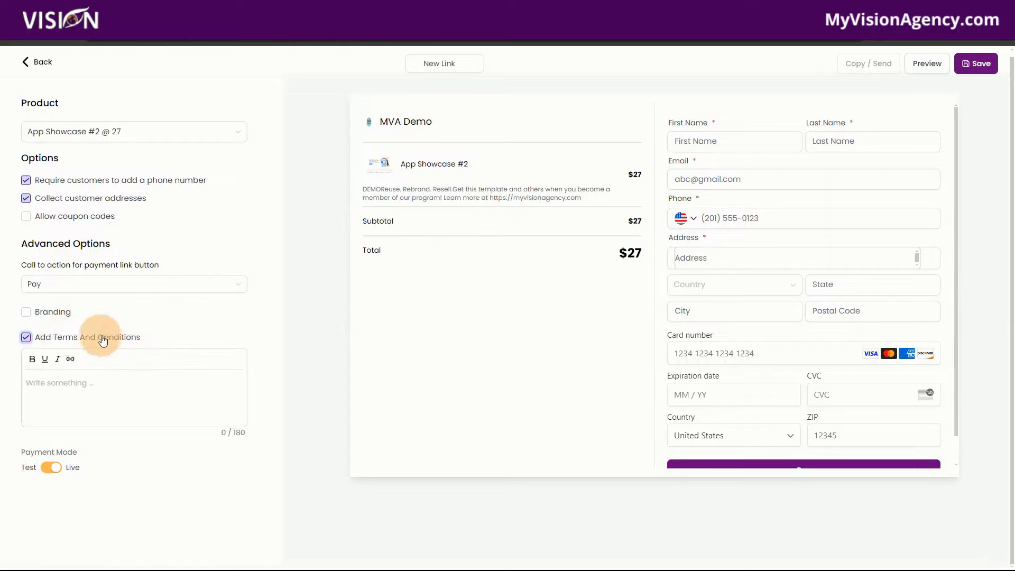
left_click(51, 469)
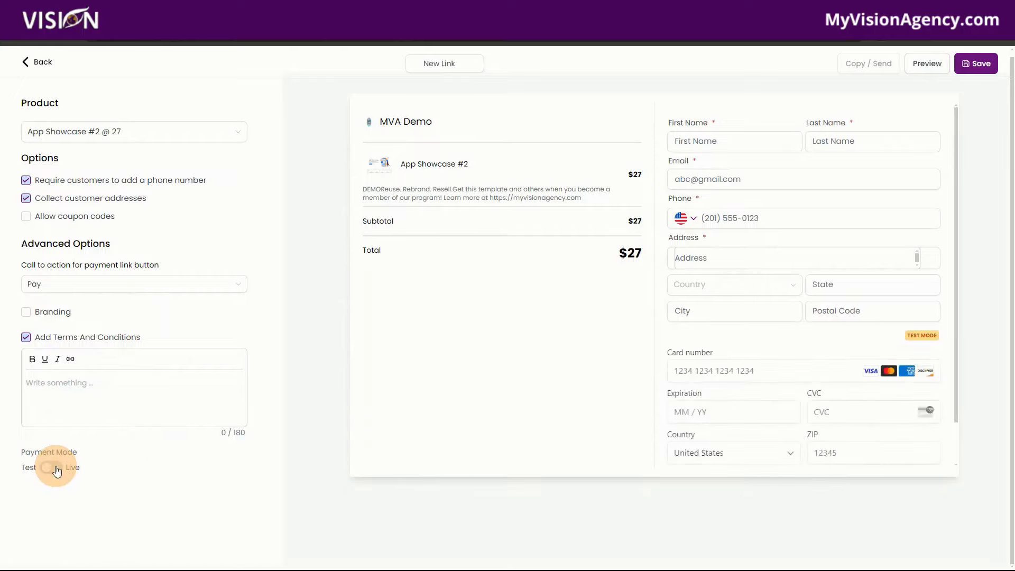
left_click(52, 468)
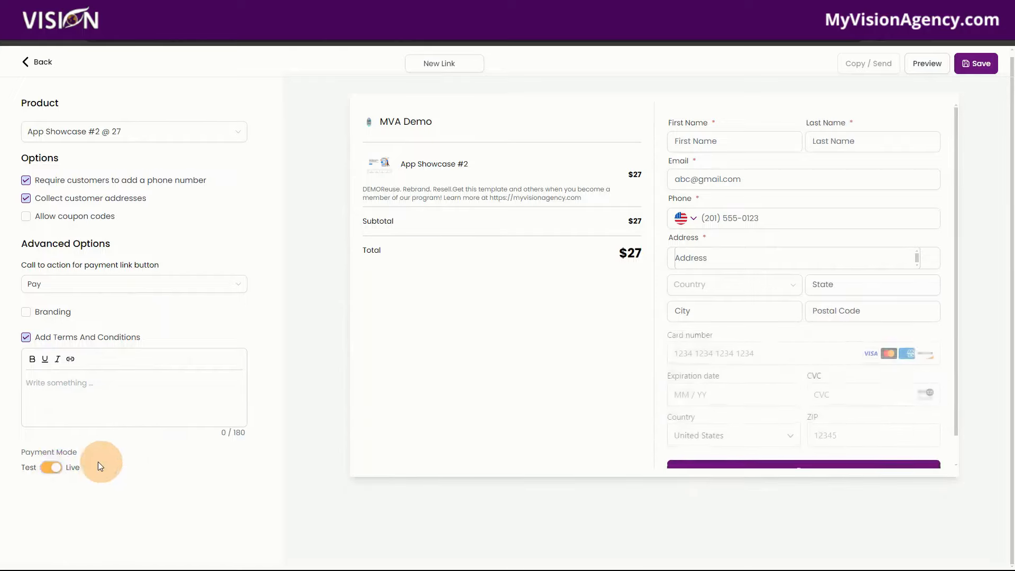
Try to save the payment link, disable its terms and conditions and save it again
left_click(979, 64)
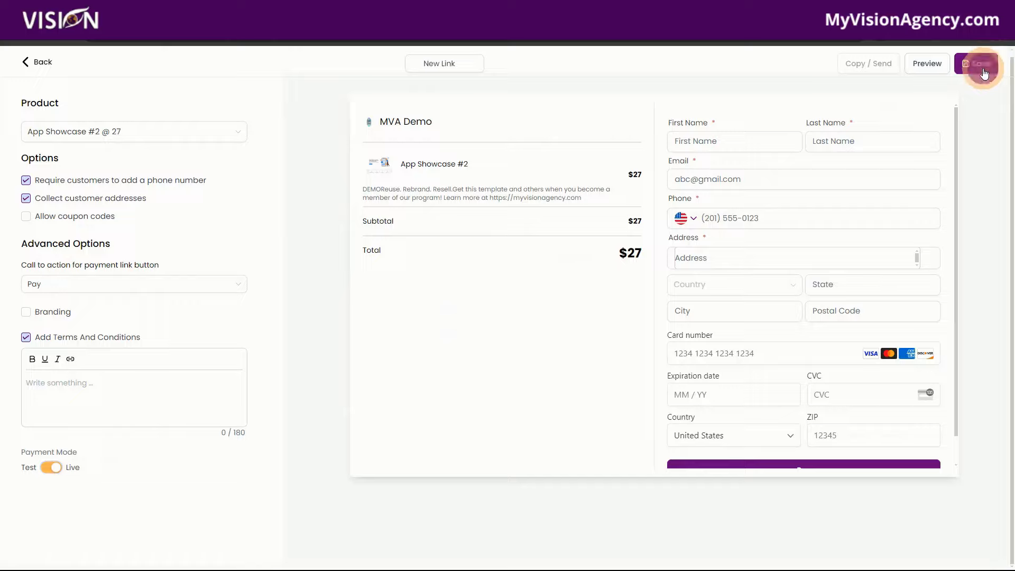
scroll(565, 392, "up", 1)
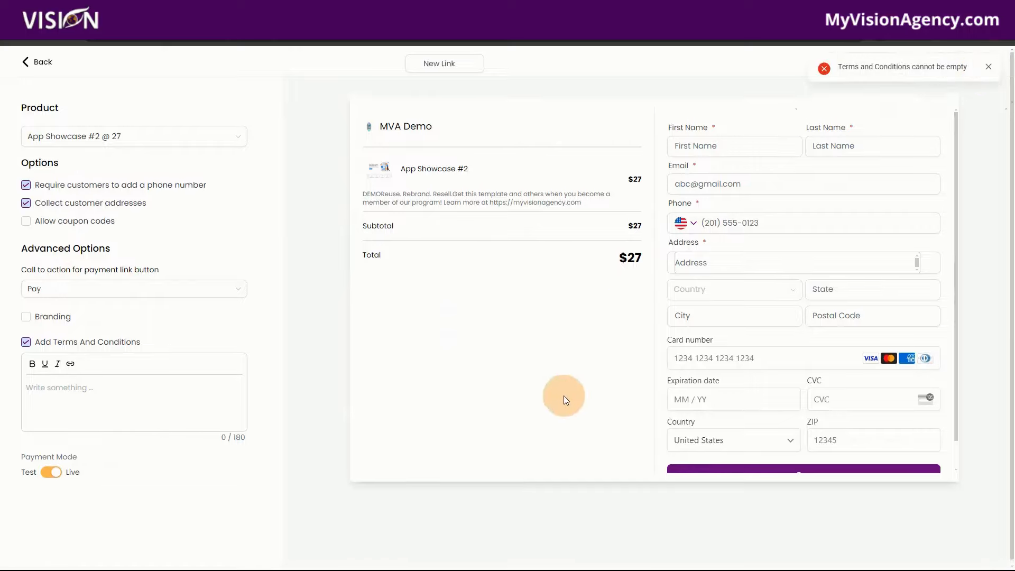
left_click(988, 66)
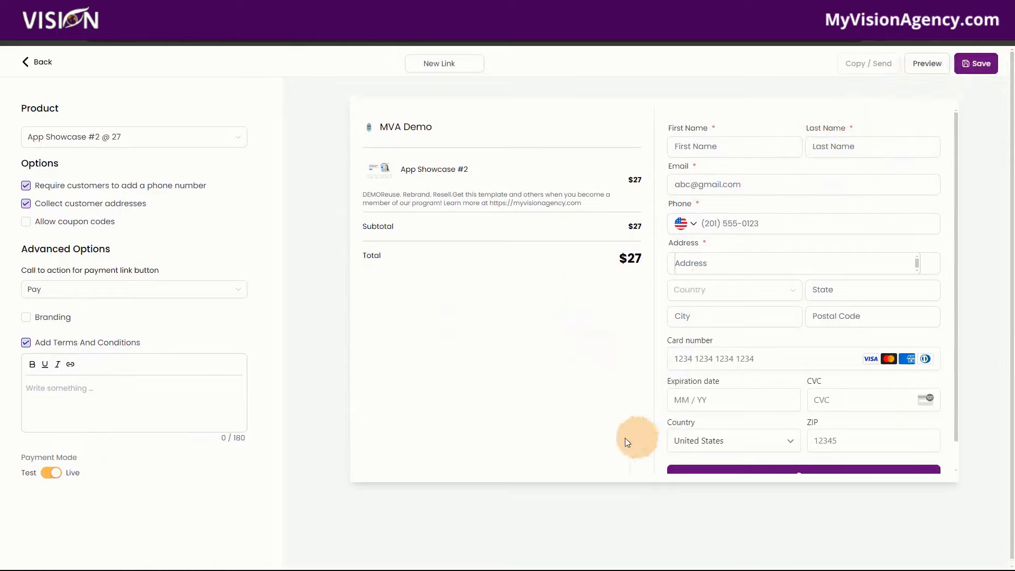
left_click(26, 342)
left_click(978, 64)
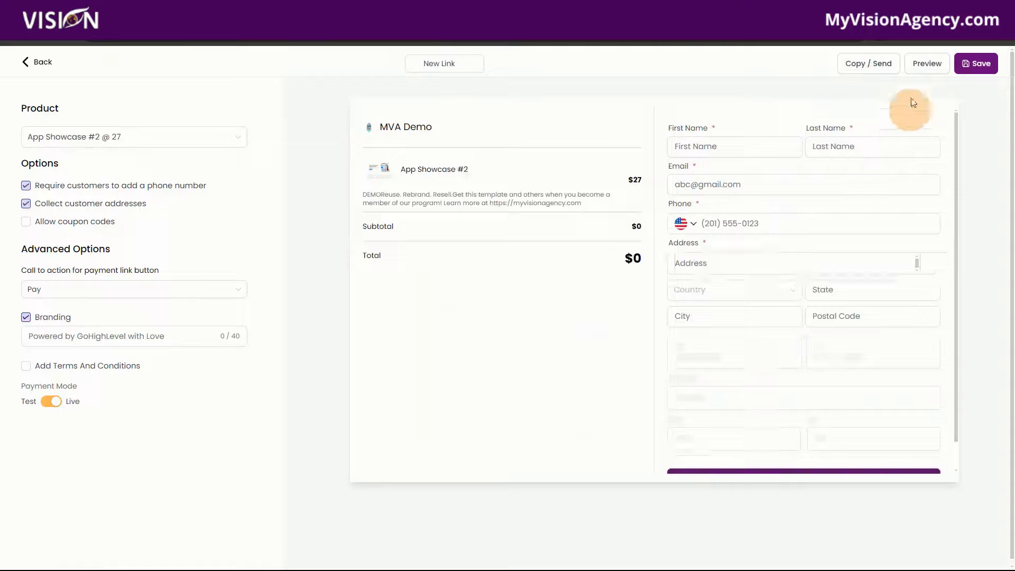
Preview the saved payment link's checkout page and return to the link editor
left_click(927, 63)
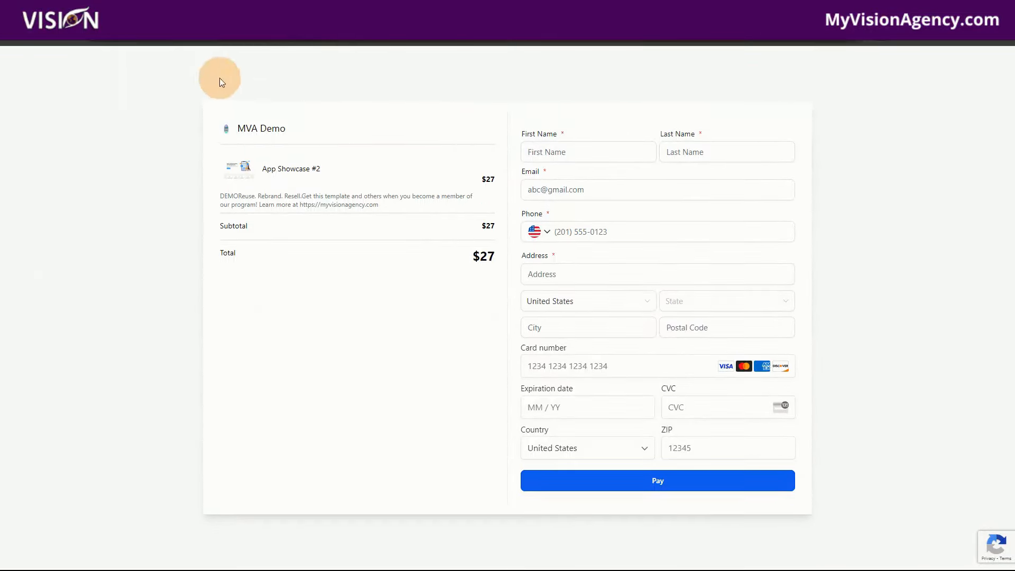
left_click(153, 9)
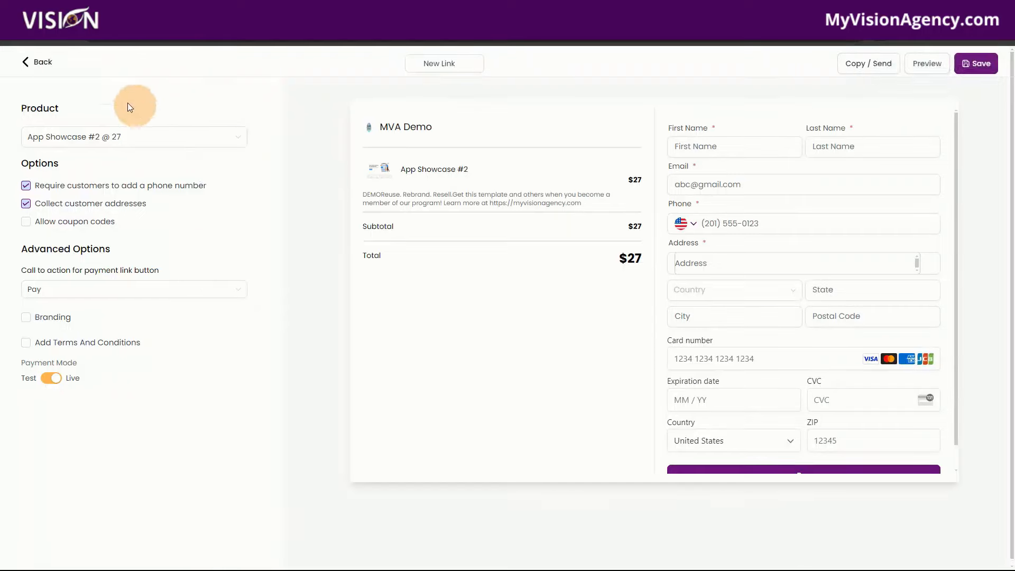
Leave the payment link editor and show the available actions for the most recent transaction in the transactions list
left_click(42, 64)
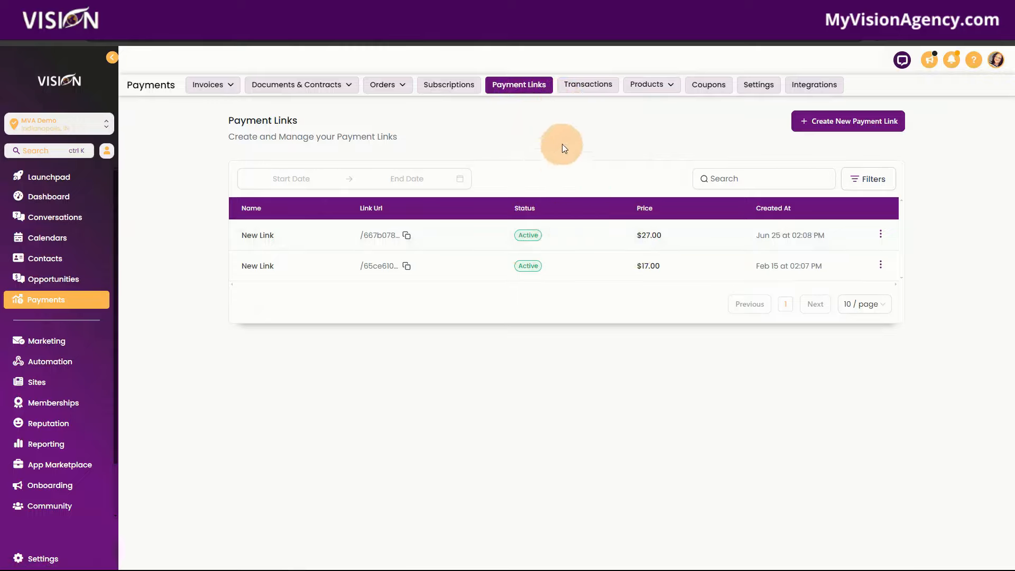
left_click(599, 89)
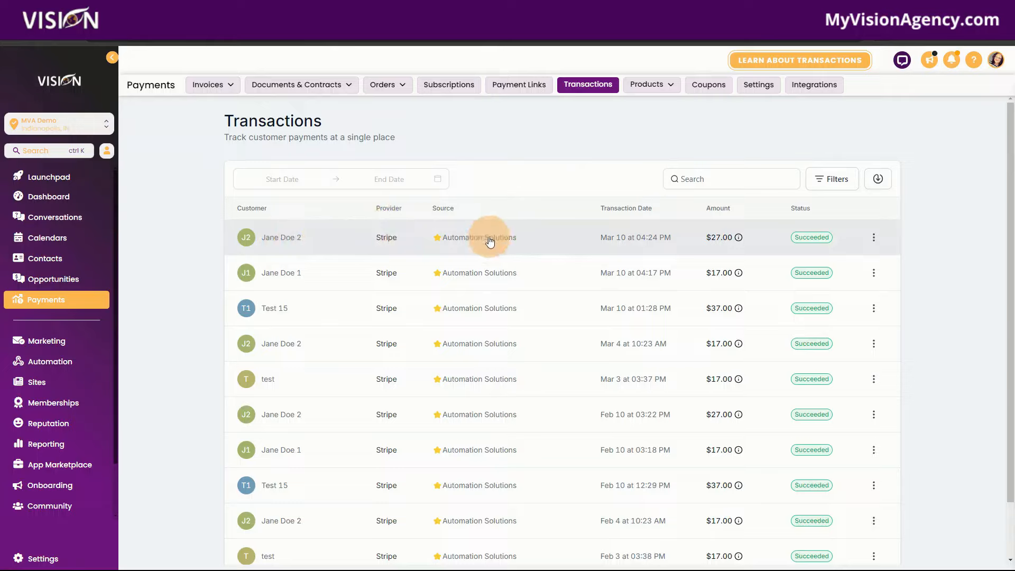
left_click(874, 238)
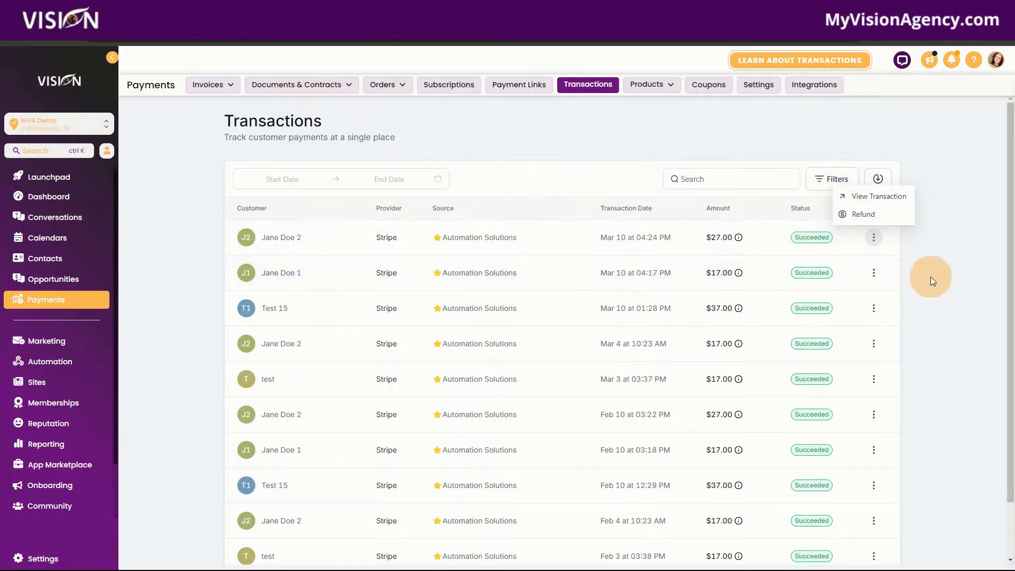
Start creating a new product from the Products list and check its option for inclusion in the online store
mouse_move(648, 85)
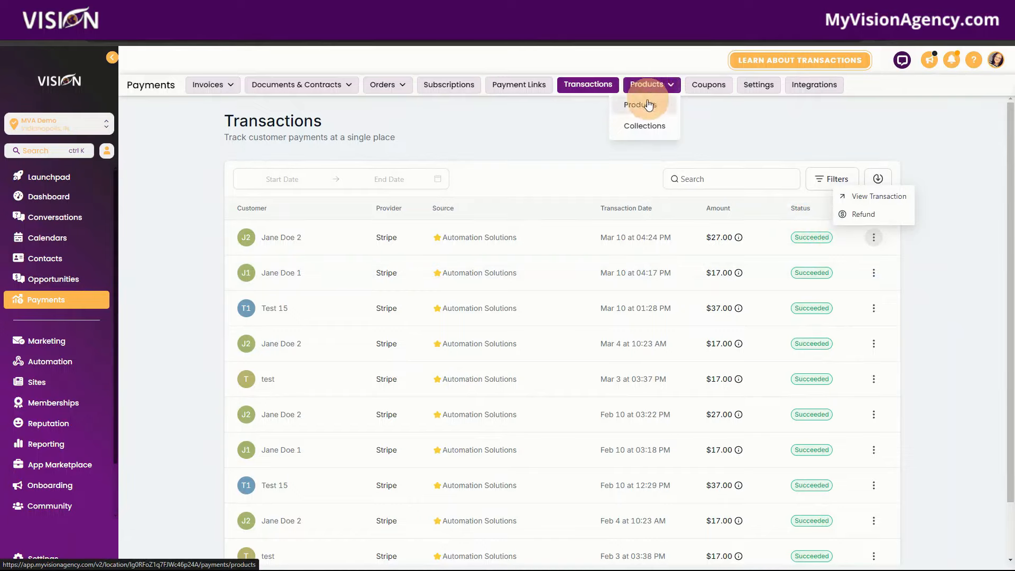
left_click(648, 104)
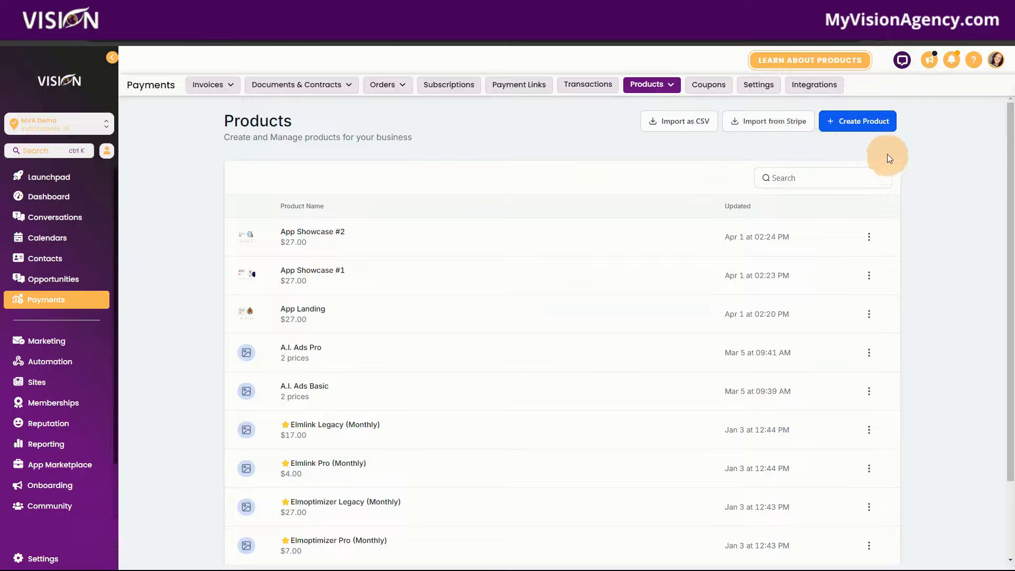
left_click(868, 122)
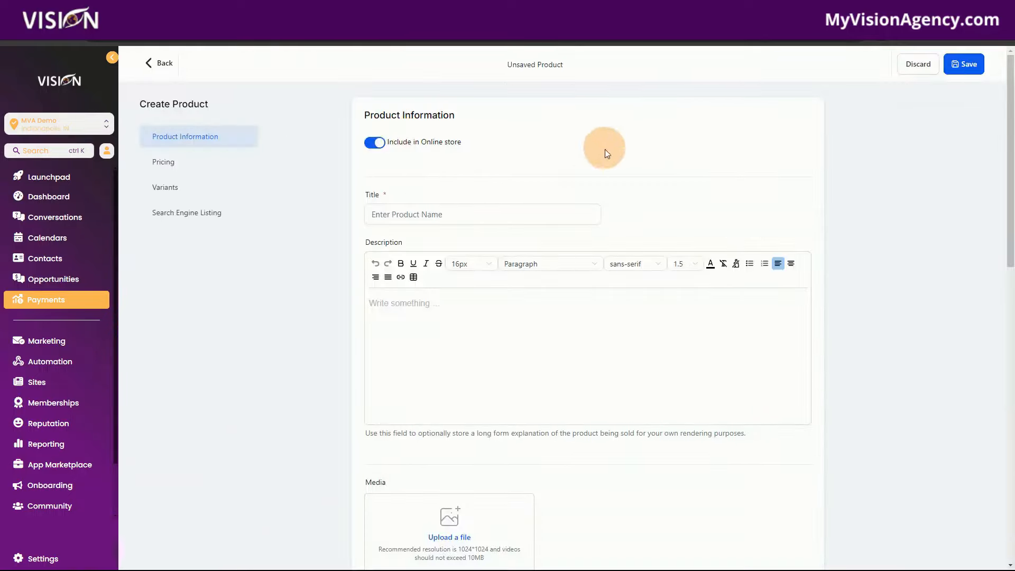
left_click(371, 144)
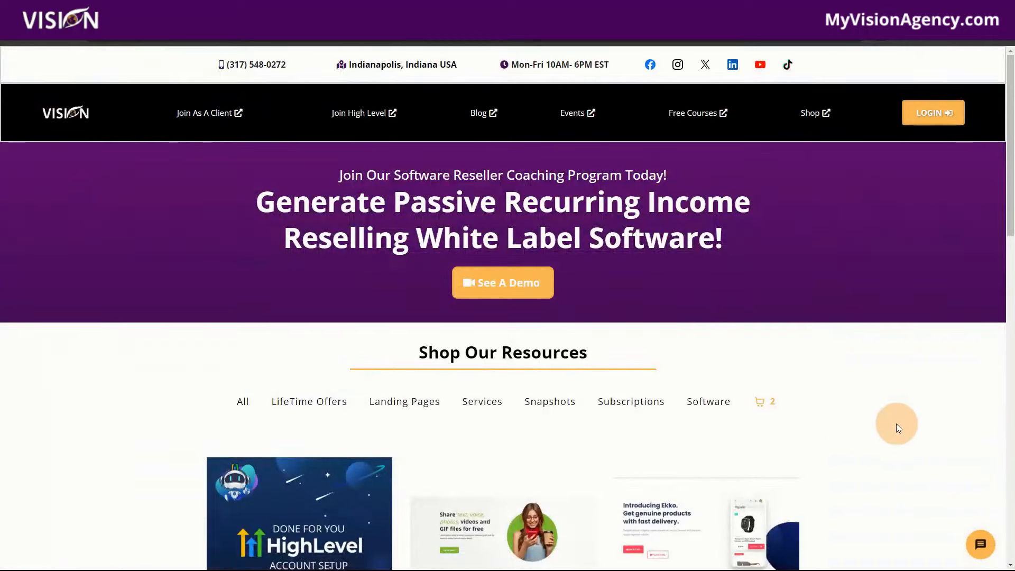
Browse the agency's online shop, view the App Landing product and its checkout page, and return to the new product form
scroll(884, 419, "down", 2)
scroll(884, 418, "down", 7)
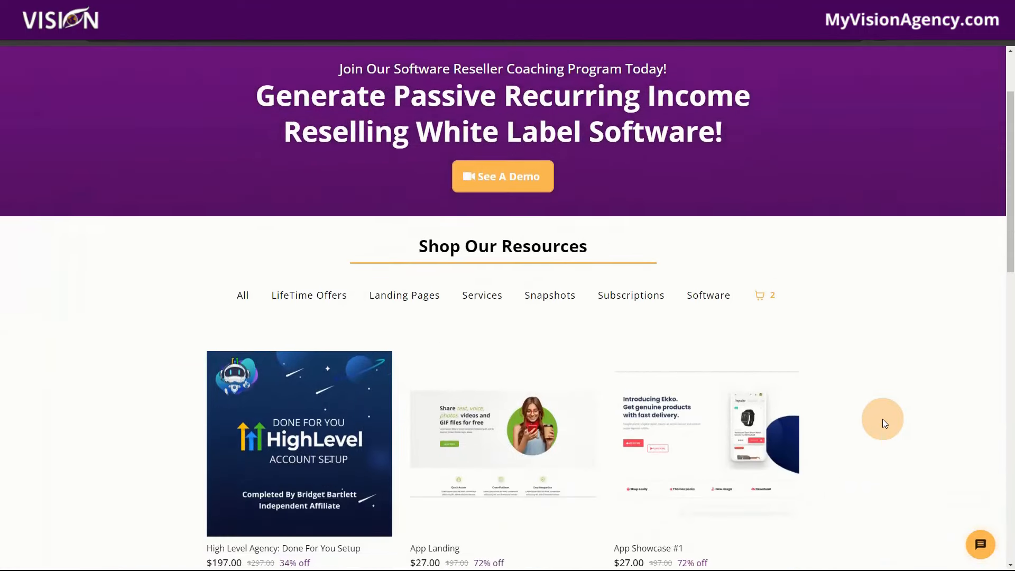
scroll(872, 407, "up", 2)
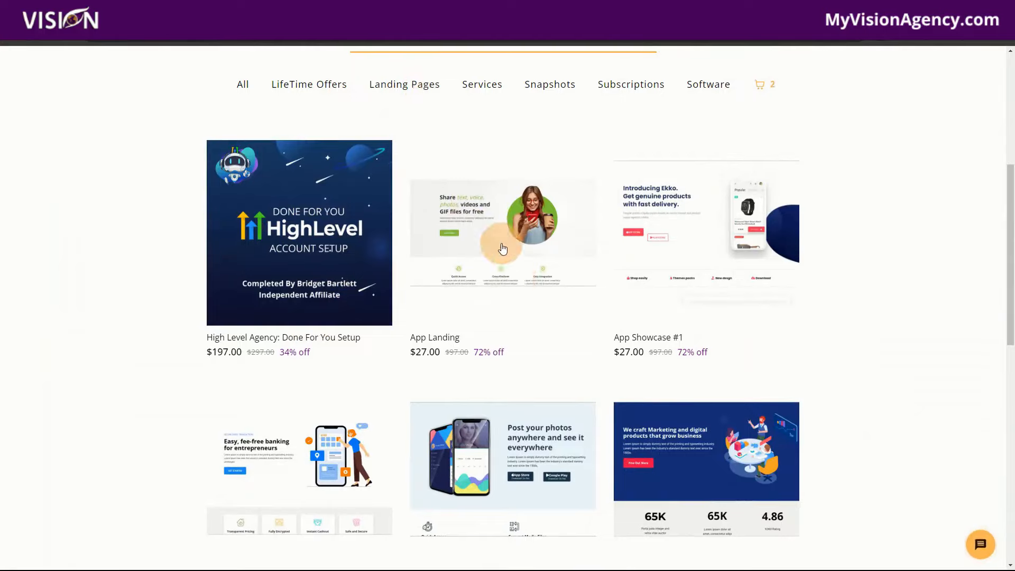
left_click(482, 273)
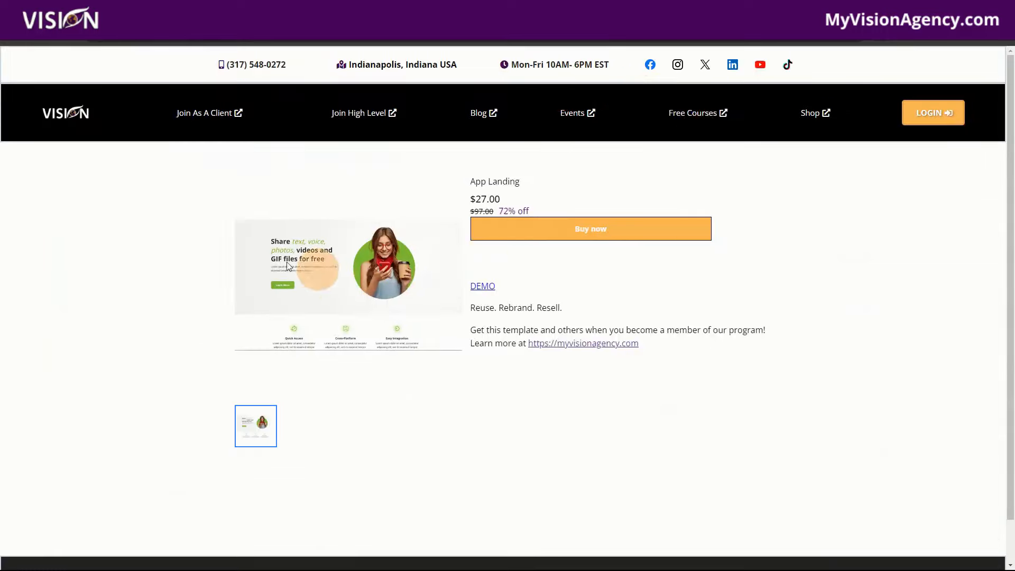
left_click(573, 229)
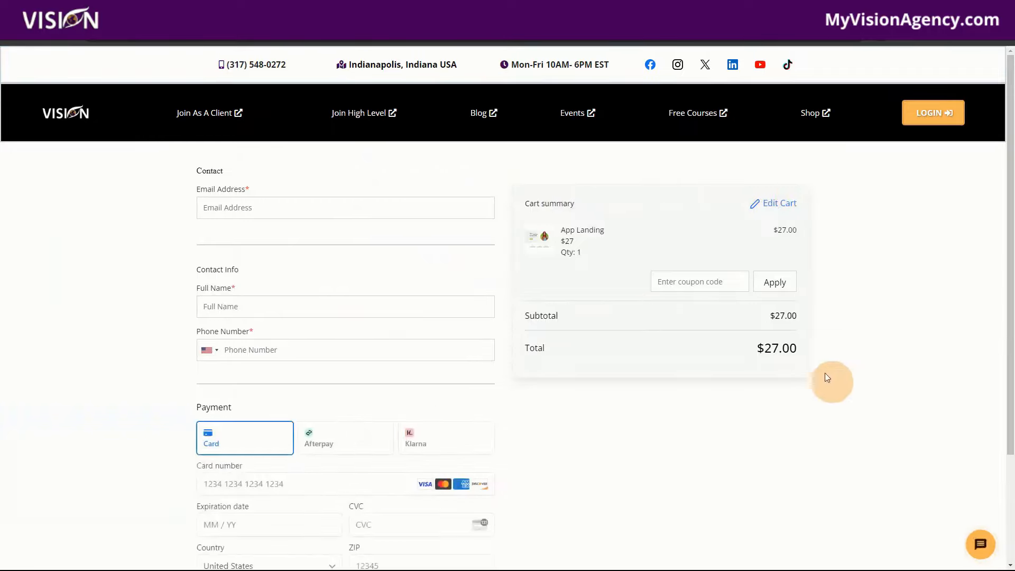
scroll(619, 469, "down", 3)
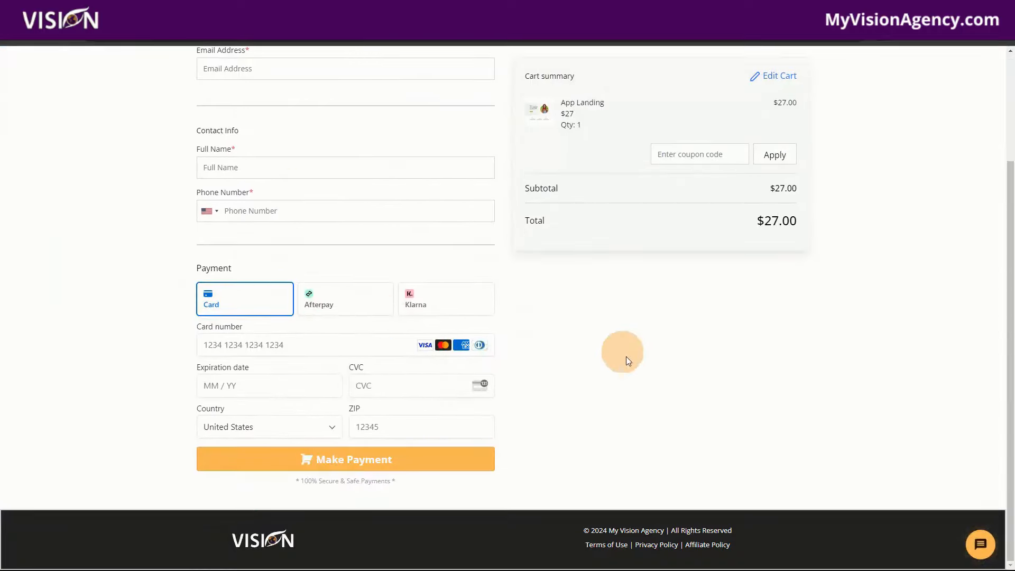
scroll(592, 370, "up", 3)
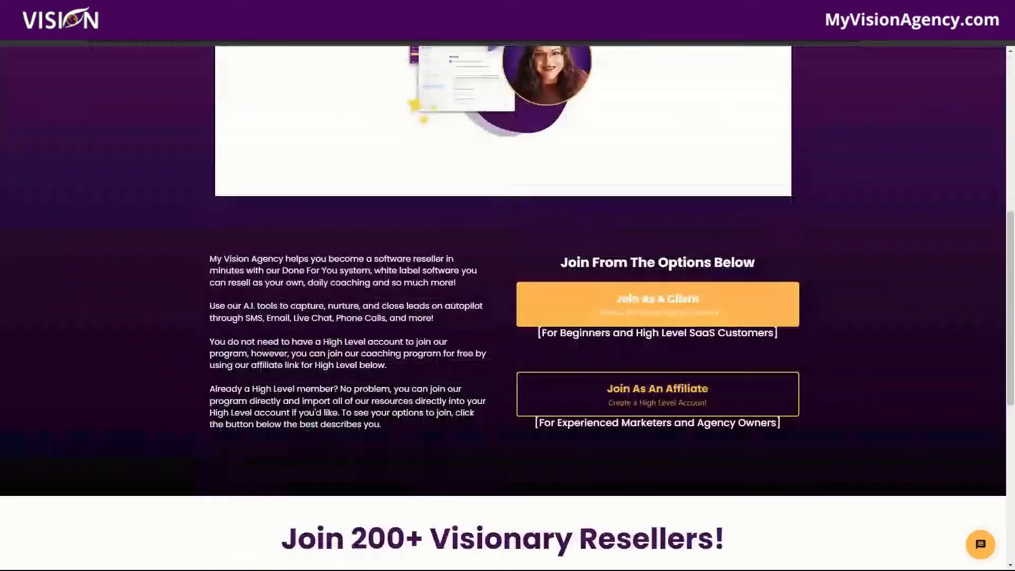
left_click(328, 9)
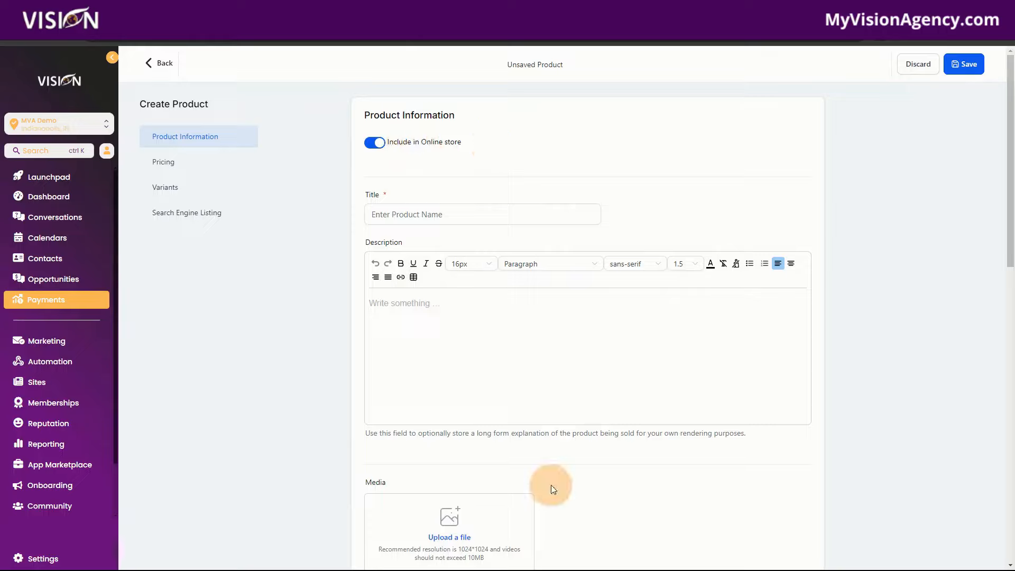
Review the new product's online store option, title, description, media and product collection choices
left_click(370, 142)
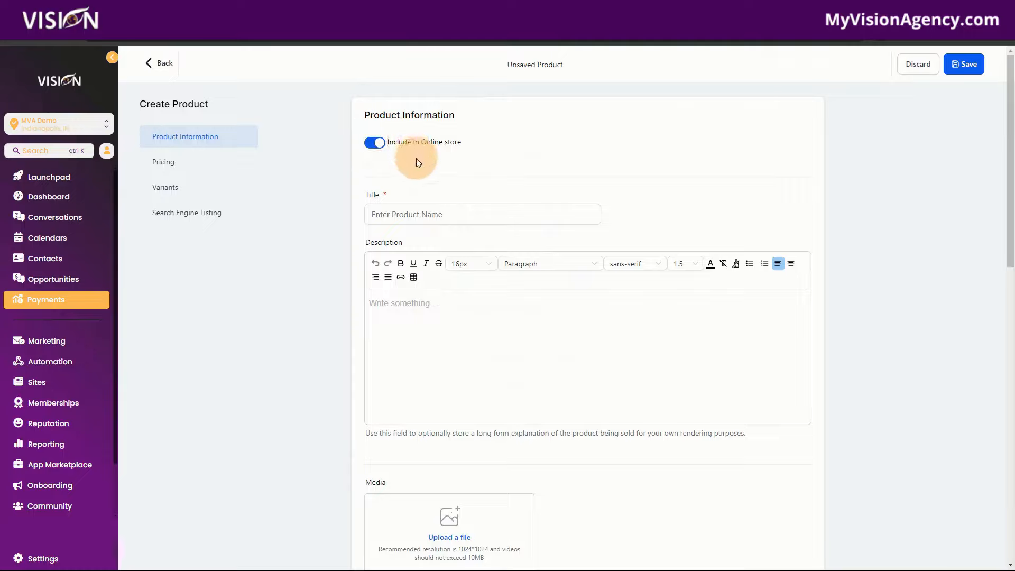
left_click(419, 215)
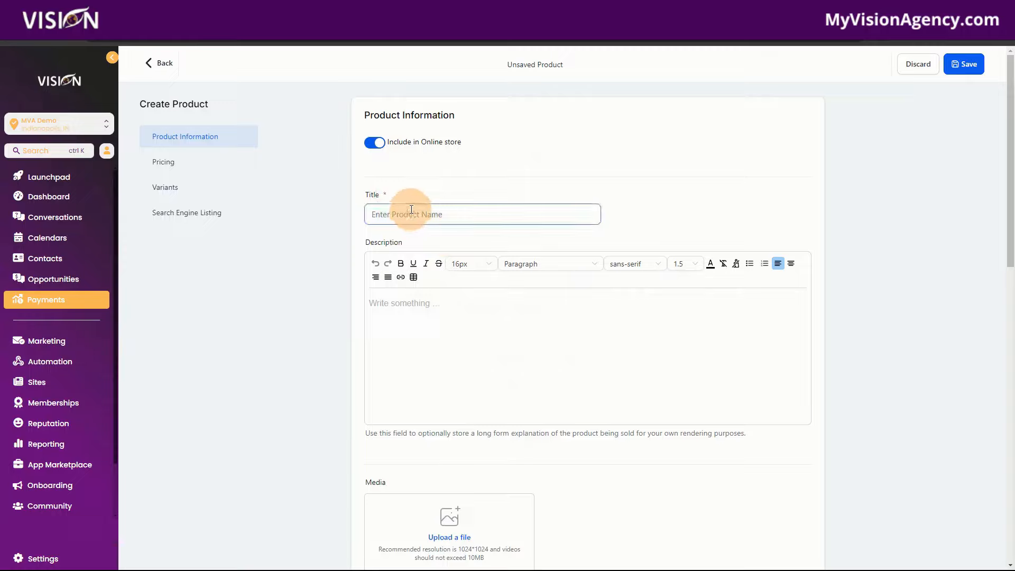
left_click(418, 299)
scroll(604, 421, "down", 3)
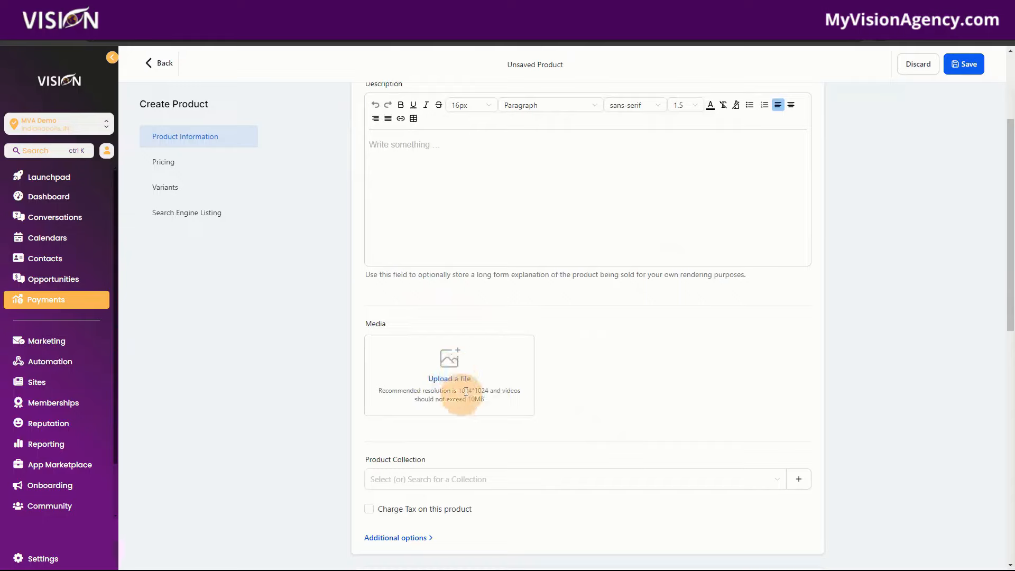
scroll(620, 428, "down", 3)
left_click(410, 269)
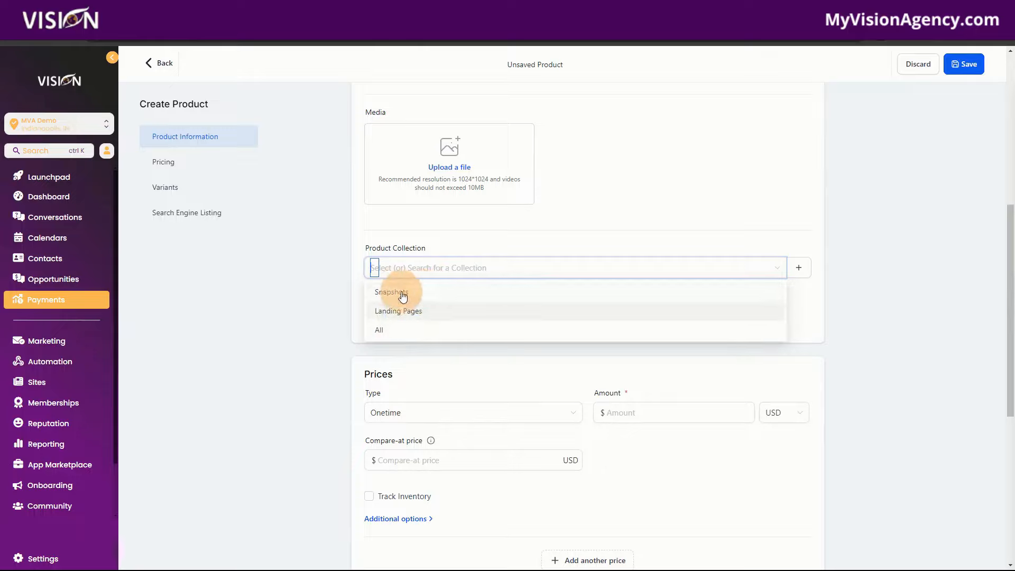
left_click(544, 200)
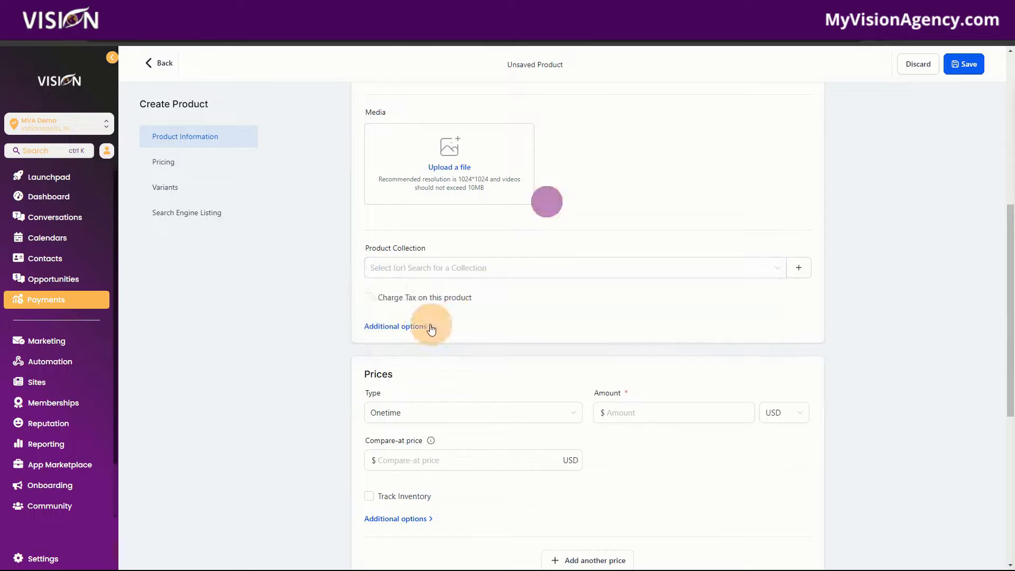
Turn on charging tax for the product, check the tax selection and turn the tax charge off again
left_click(370, 298)
left_click(422, 318)
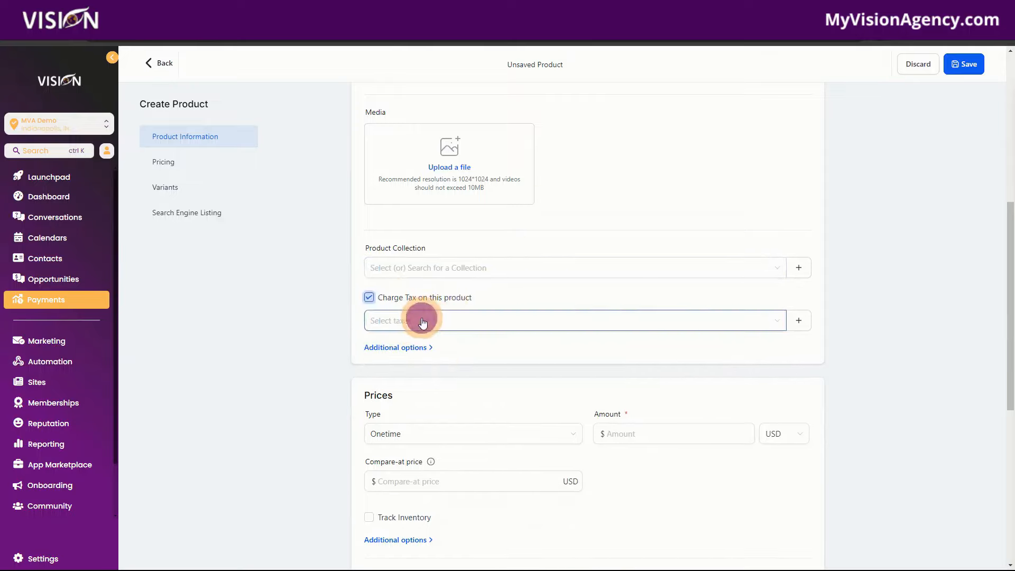
left_click(484, 292)
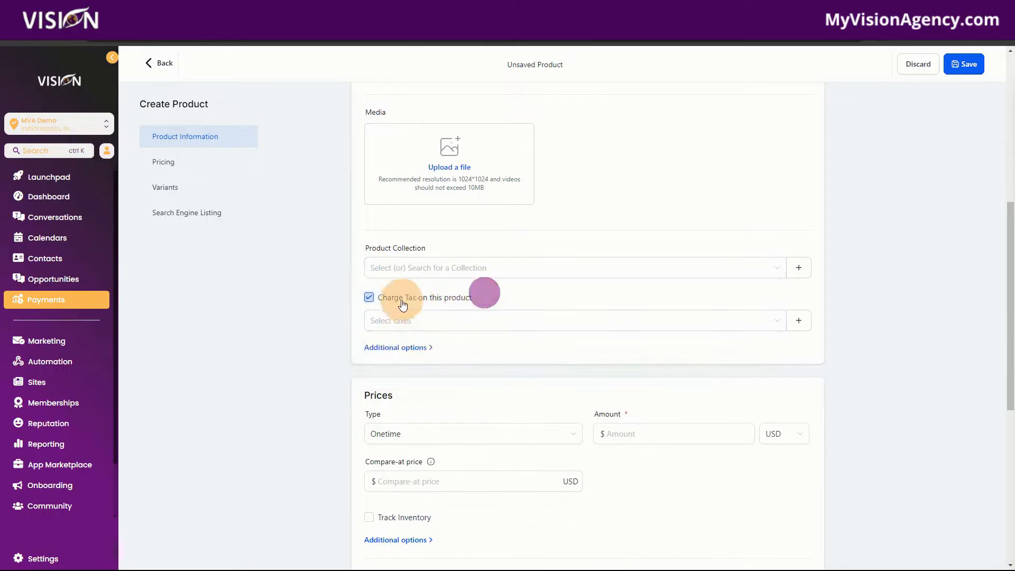
left_click(369, 298)
Review the product's price type, amount and compare-at price fields
scroll(528, 396, "down", 3)
left_click(402, 265)
left_click(644, 255)
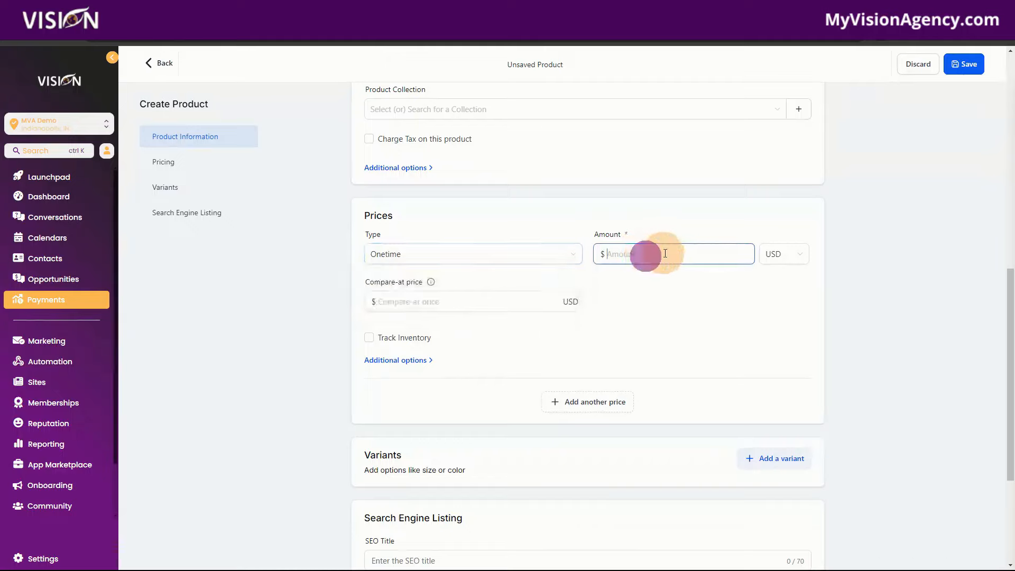
left_click(446, 299)
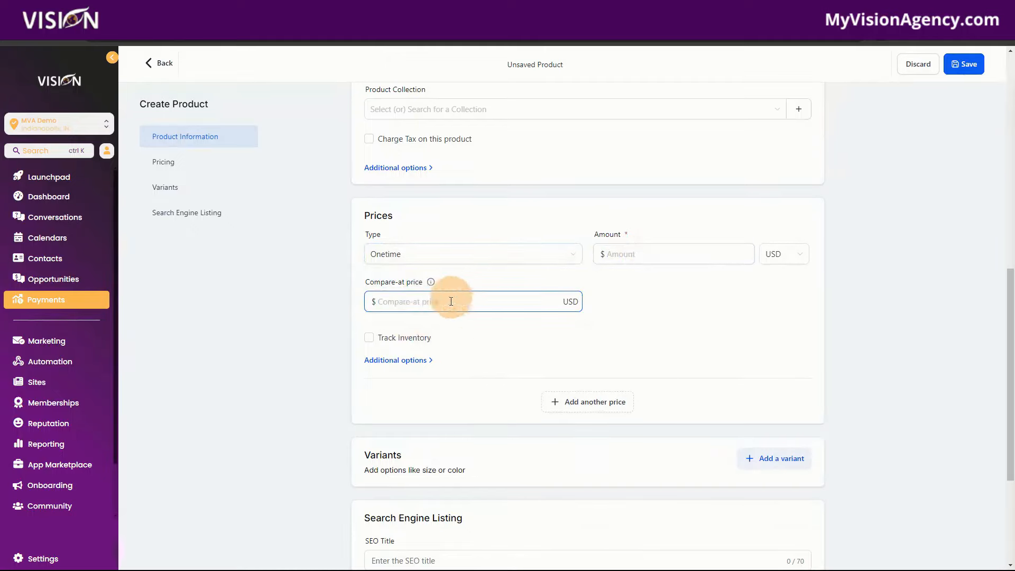
Try inventory tracking with continued selling when out of stock, and turn both options off again
scroll(475, 346, "down", 2)
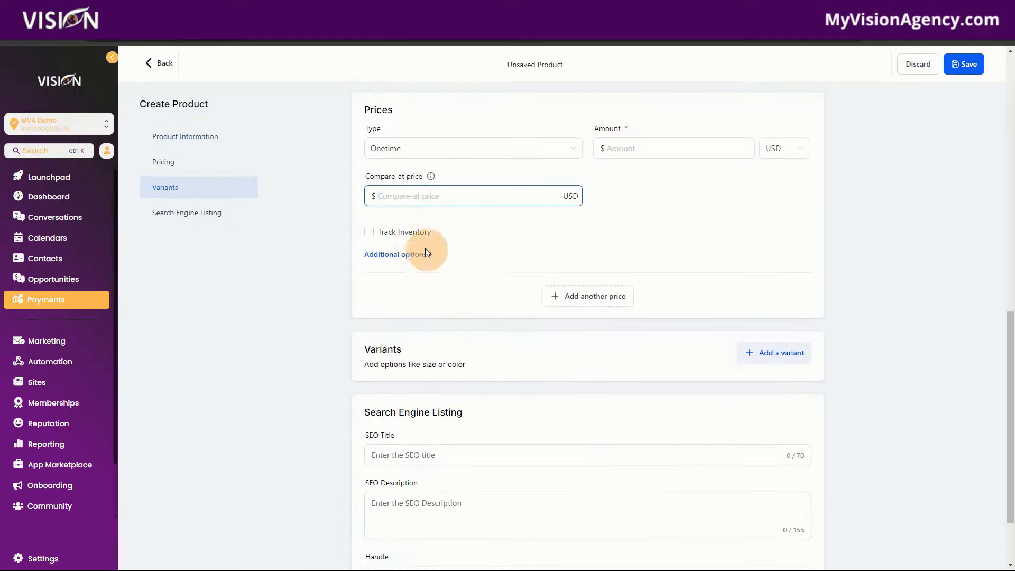
left_click(369, 233)
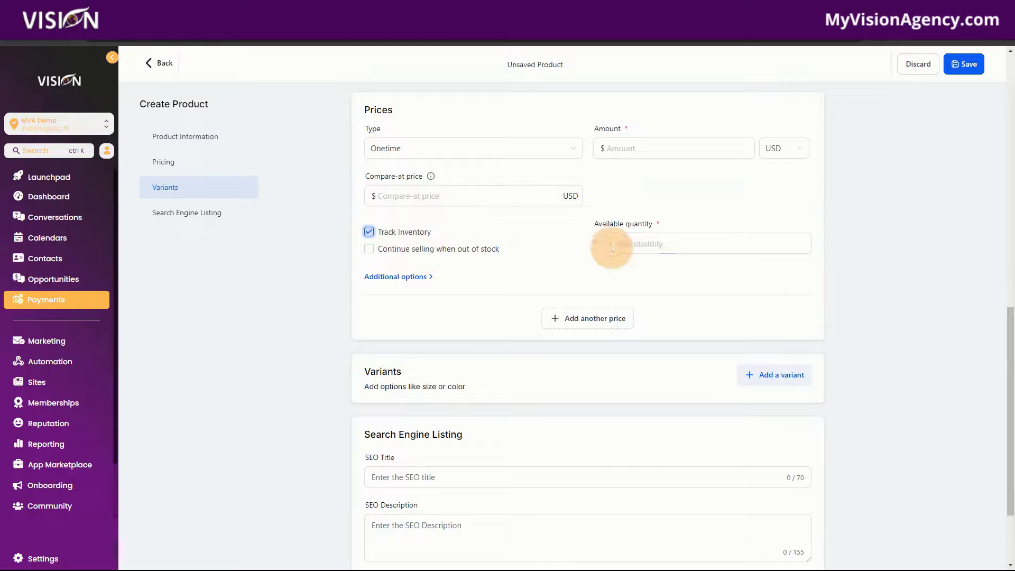
left_click(635, 244)
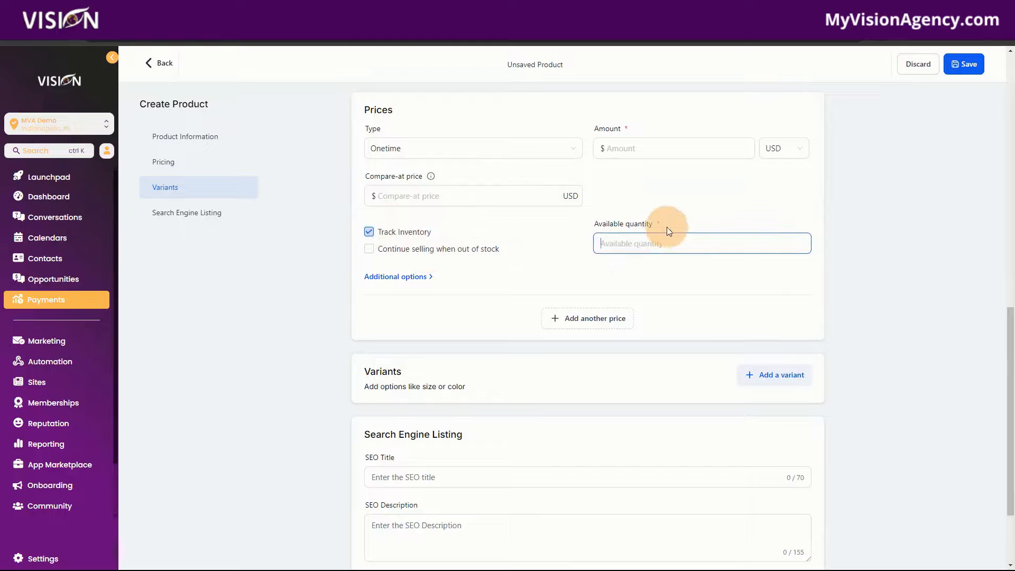
left_click(368, 254)
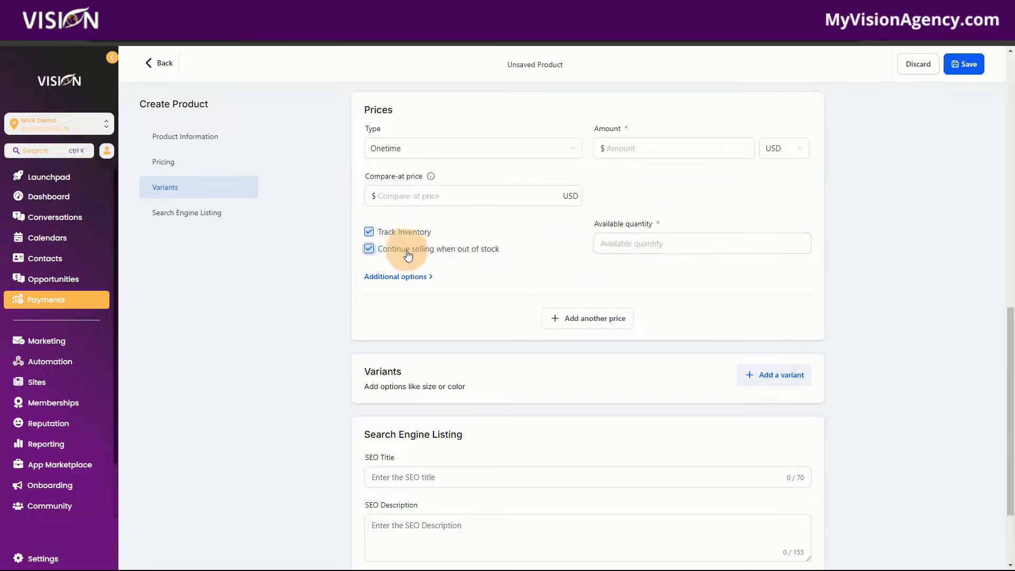
left_click(370, 248)
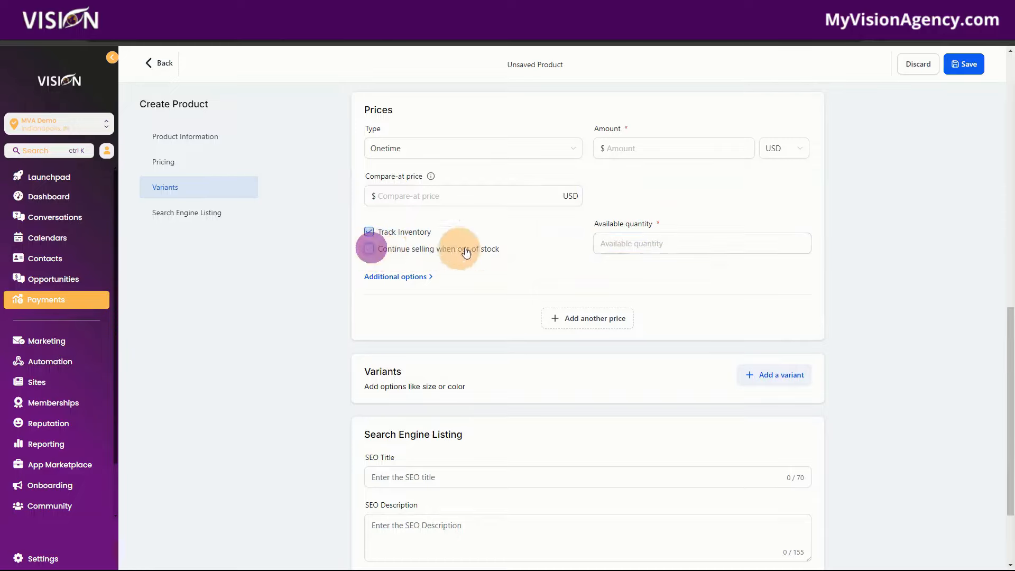
left_click(375, 233)
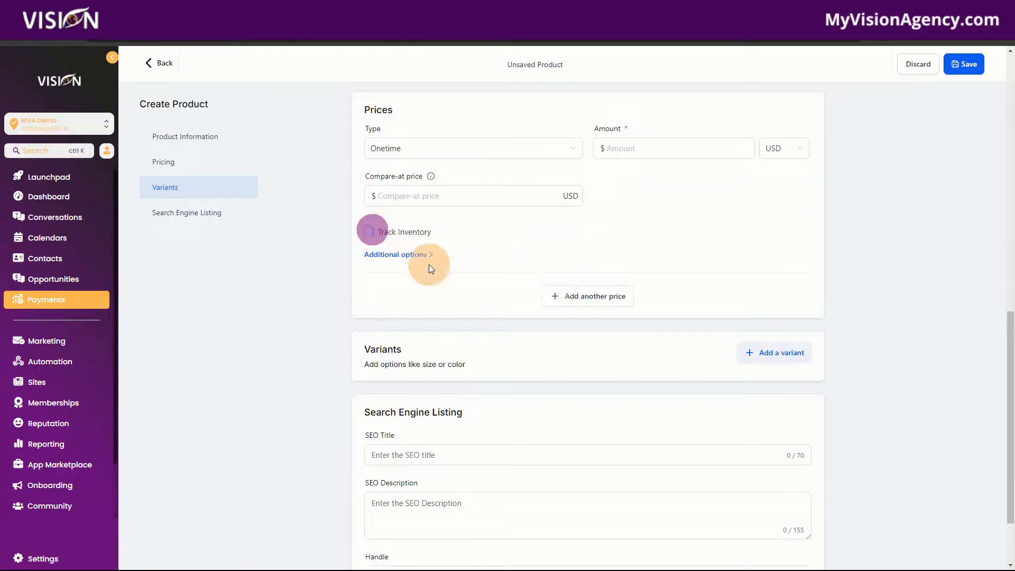
Try the Onboarding membership offer in the price's additional options, remove it and turn the membership offer off
left_click(418, 255)
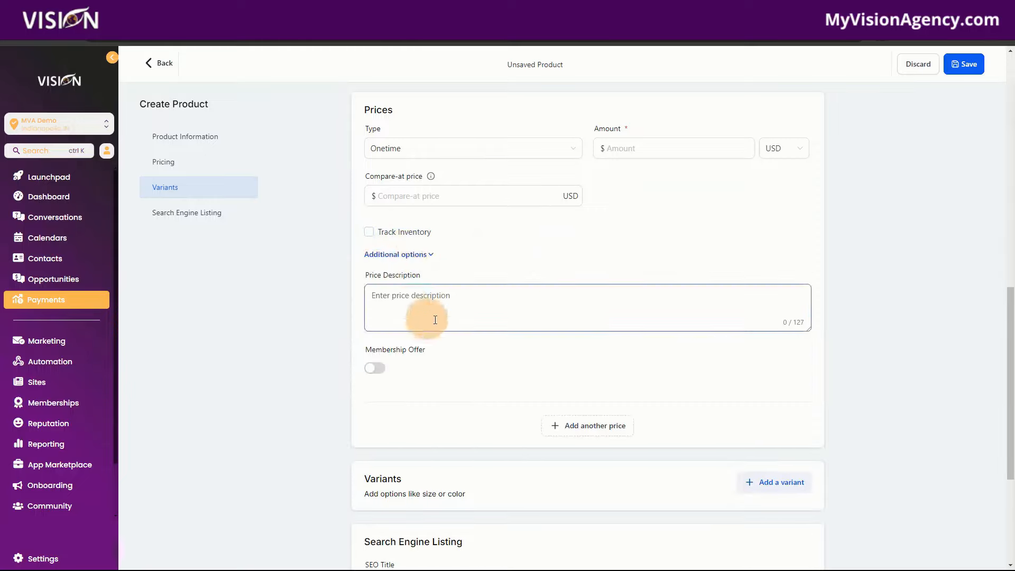
scroll(407, 343, "down", 2)
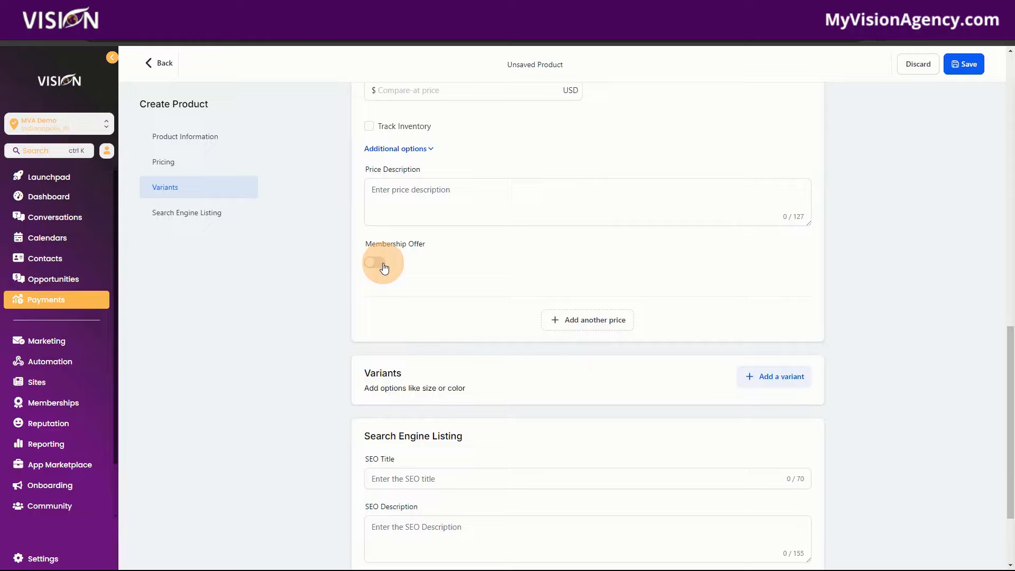
left_click(377, 263)
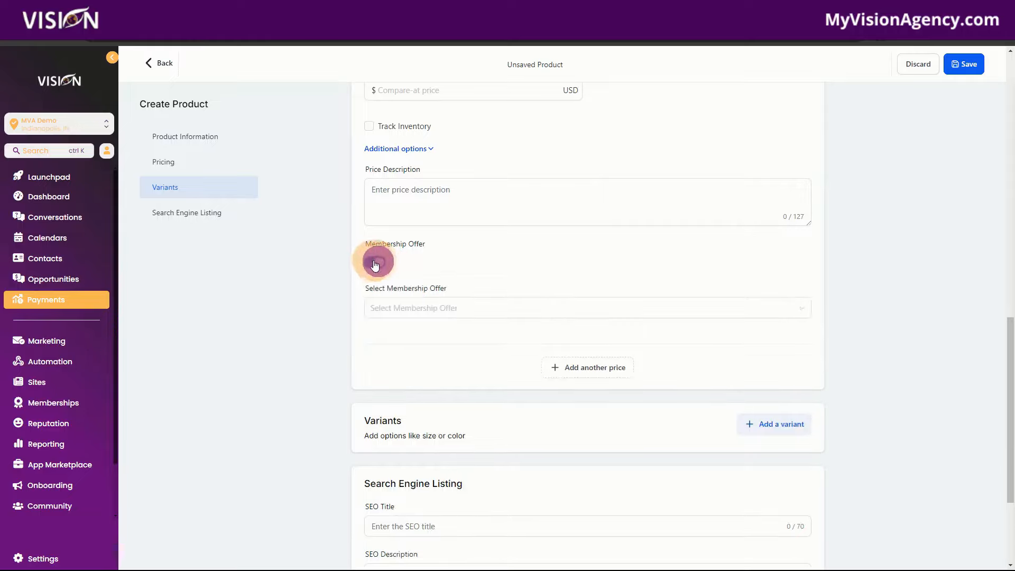
left_click(391, 309)
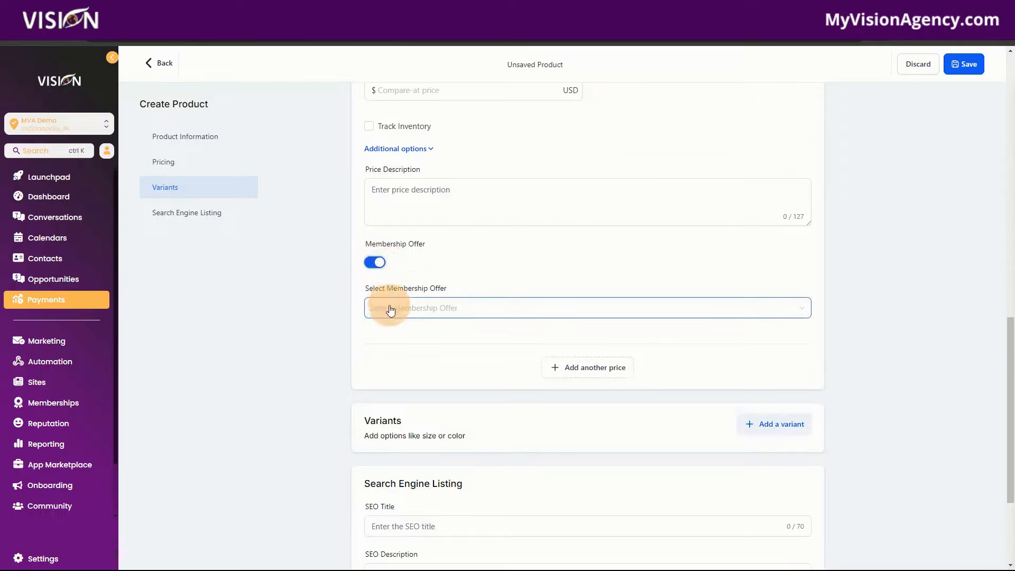
left_click(394, 338)
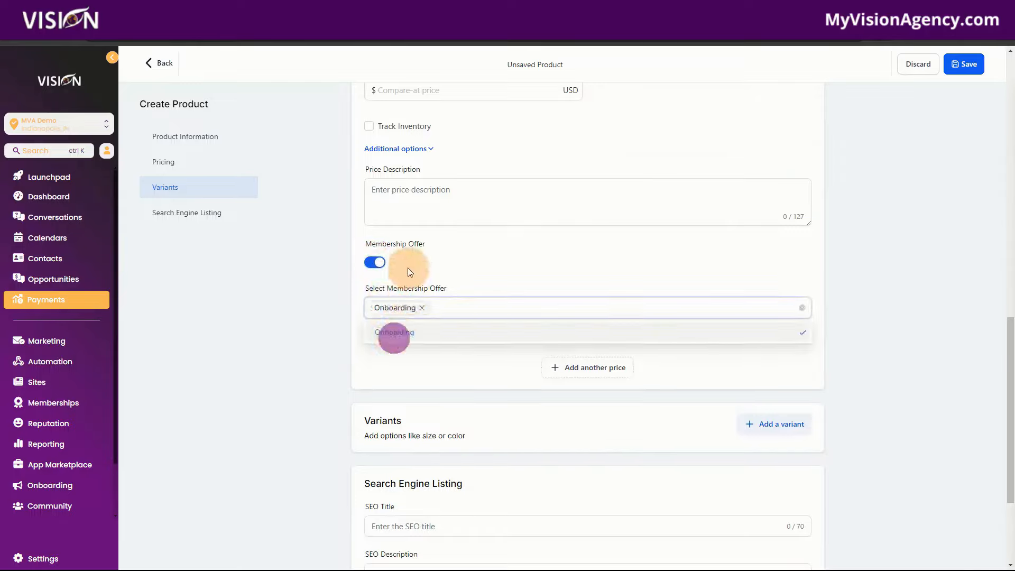
left_click(421, 310)
left_click(375, 263)
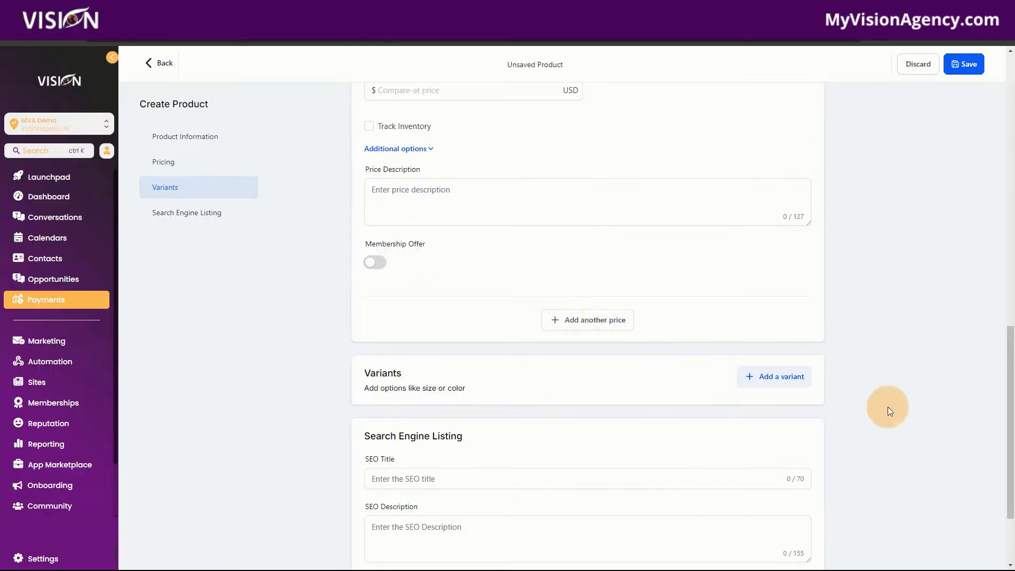
Try adding a variant to the product and remove the new row from its variant price list
scroll(890, 410, "down", 2)
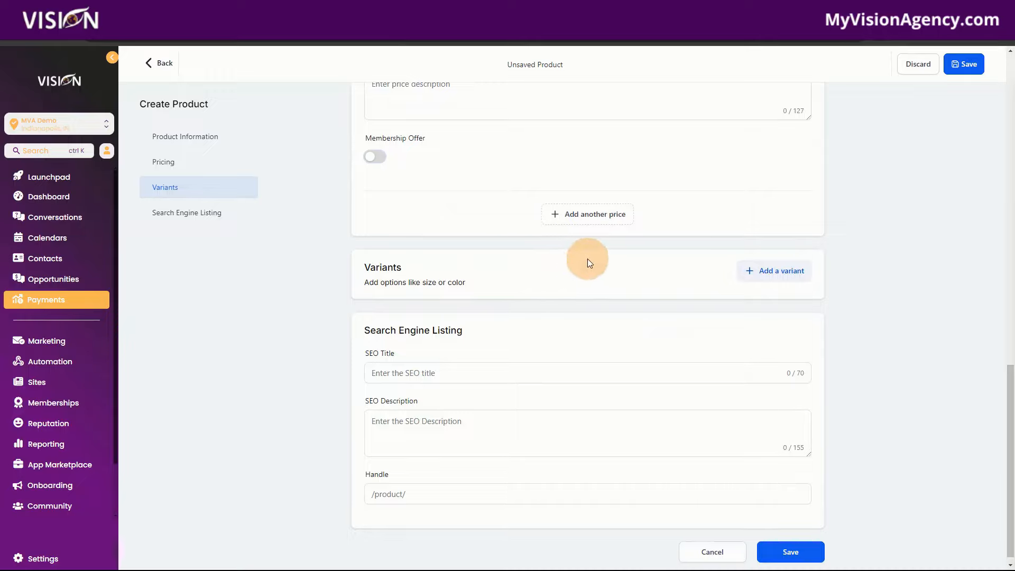
left_click(791, 272)
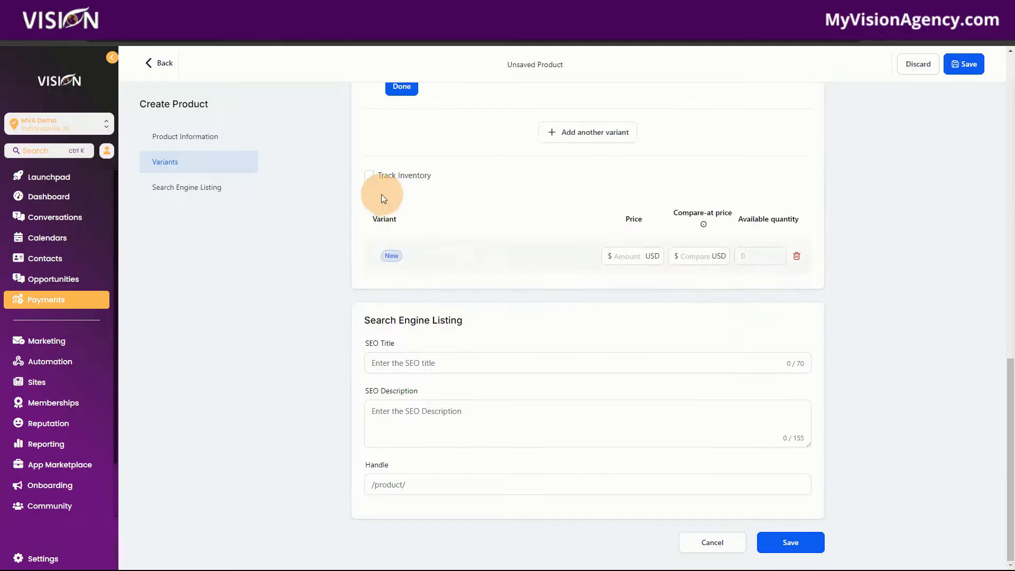
left_click(796, 258)
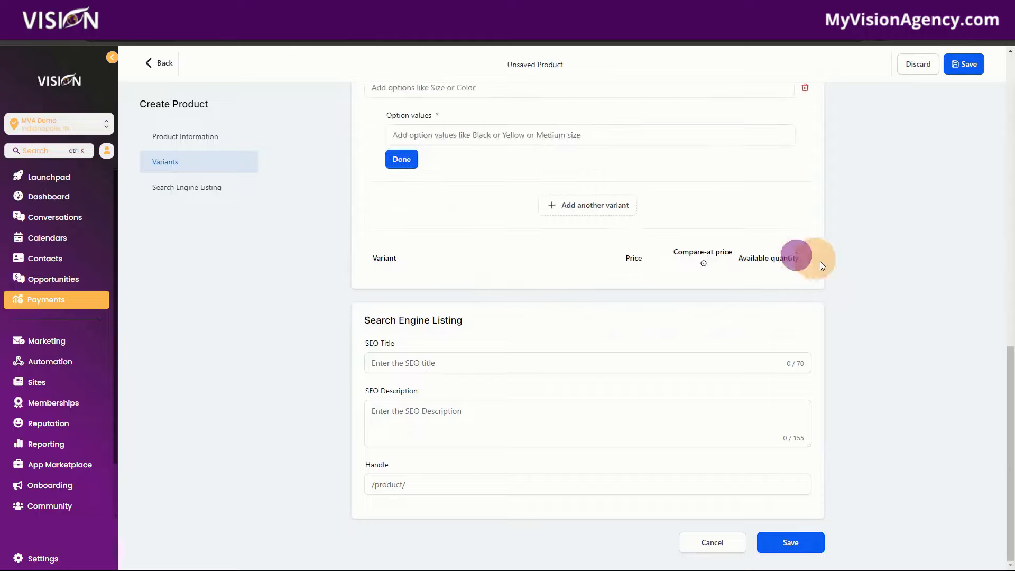
Check the product's SEO title field and set its search engine listing handle to "aiads"
left_click(439, 363)
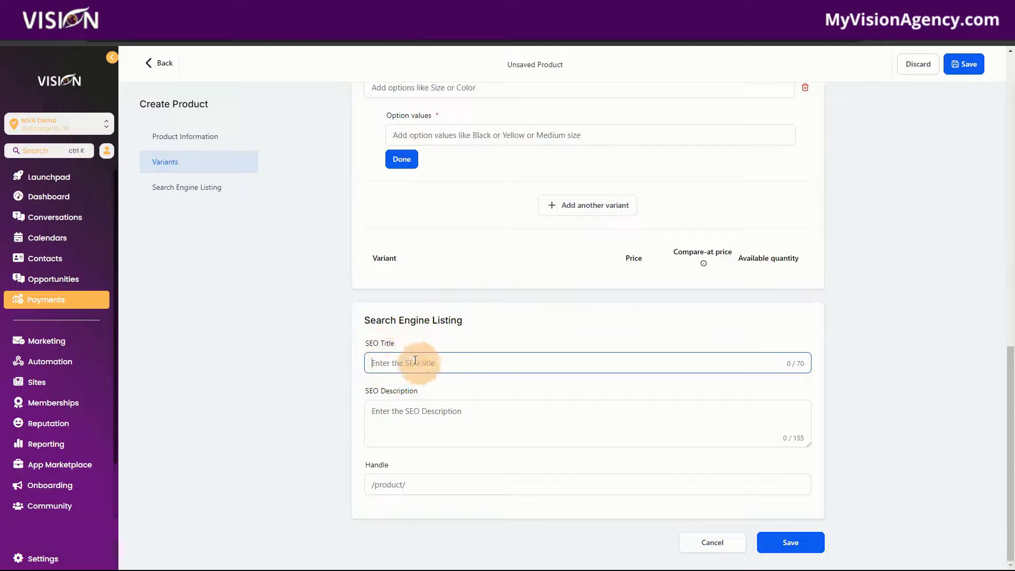
left_click(417, 492)
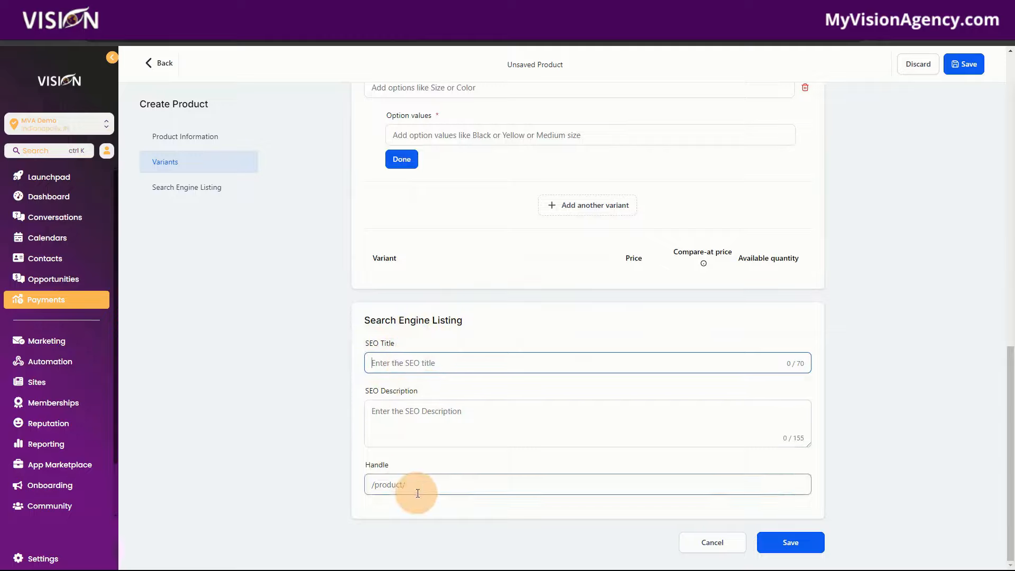
left_click(426, 486)
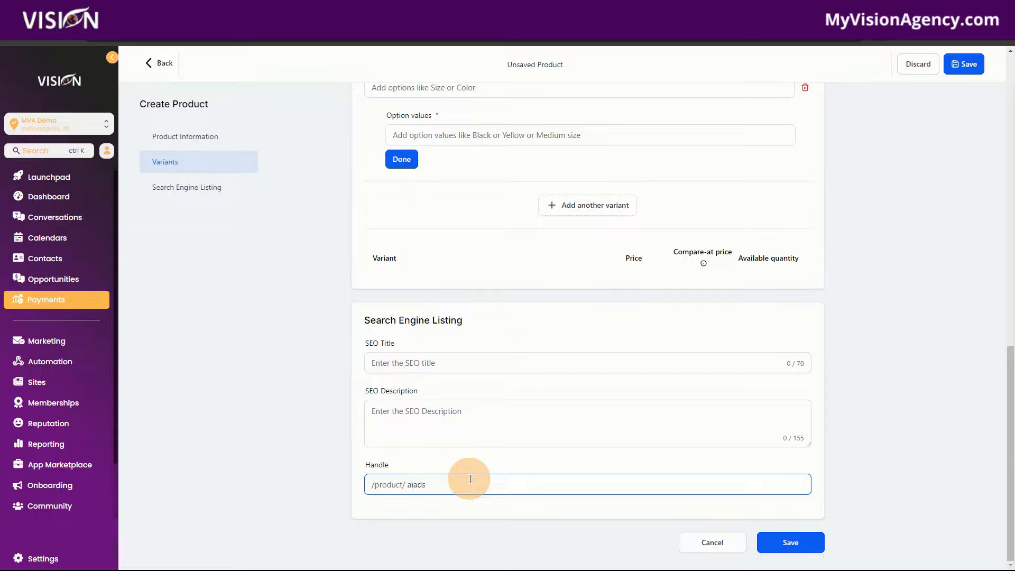
left_click(370, 486)
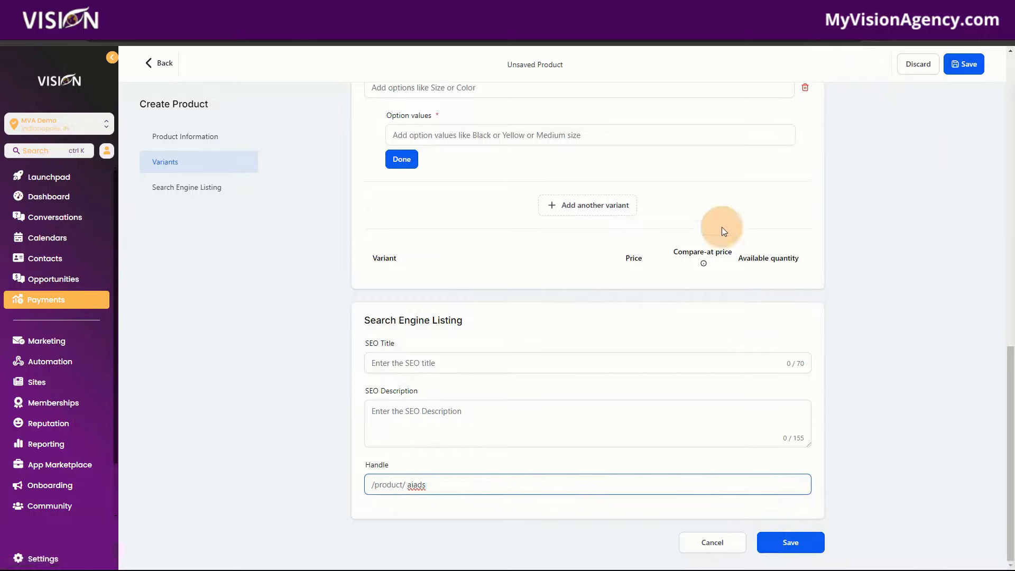
Review the product form's sections and return to the Products list without saving the new product
left_click(166, 188)
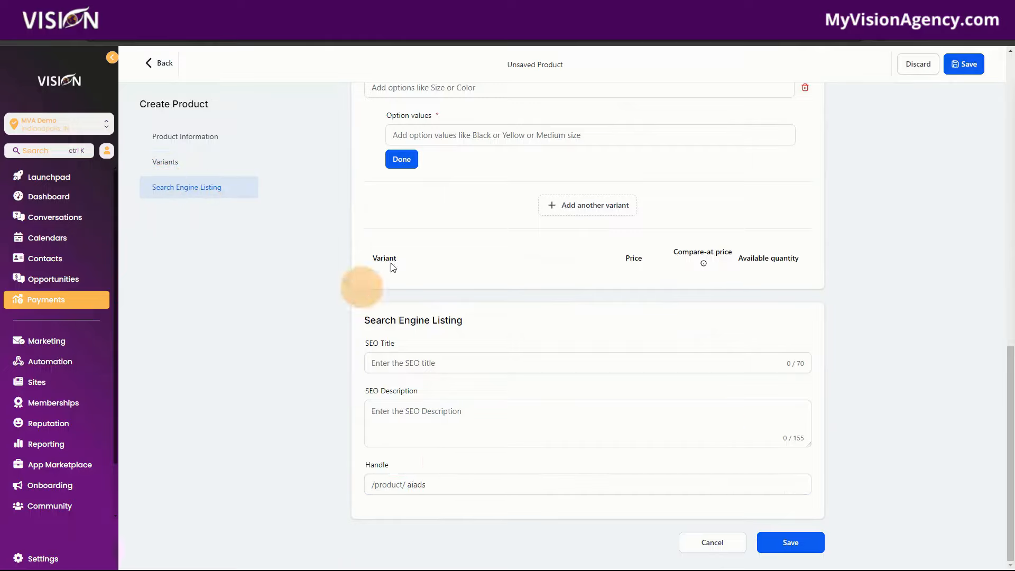
scroll(579, 425, "up", 15)
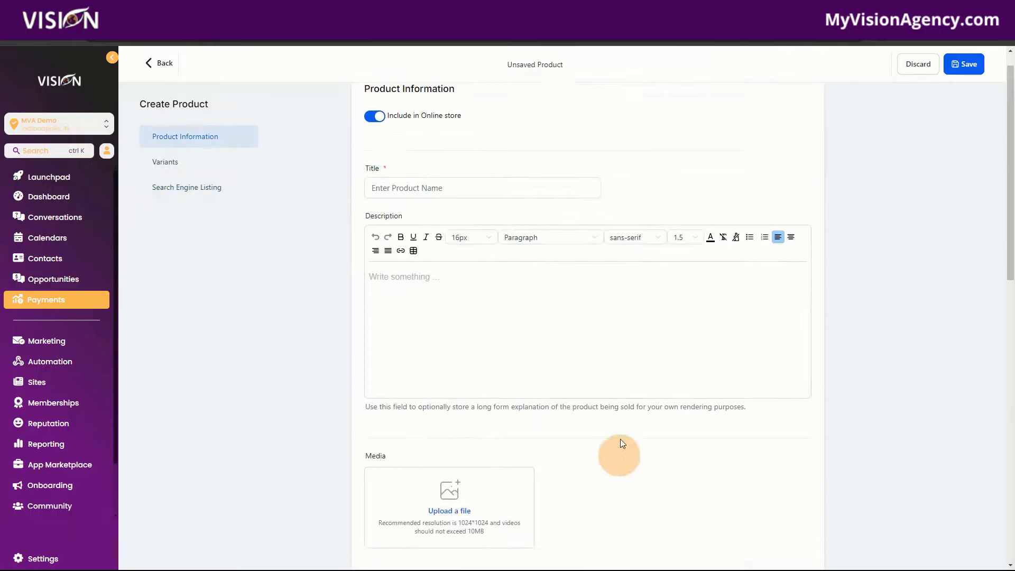
scroll(620, 439, "down", 15)
left_click(162, 65)
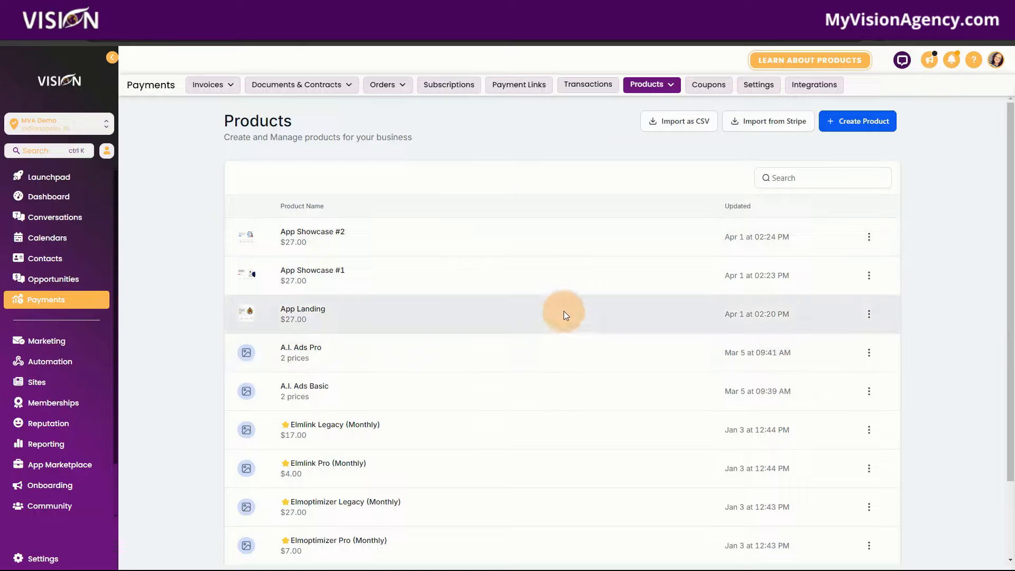
Open the product Collections and check the actions available for the Snapshots collection
left_click(657, 86)
left_click(647, 125)
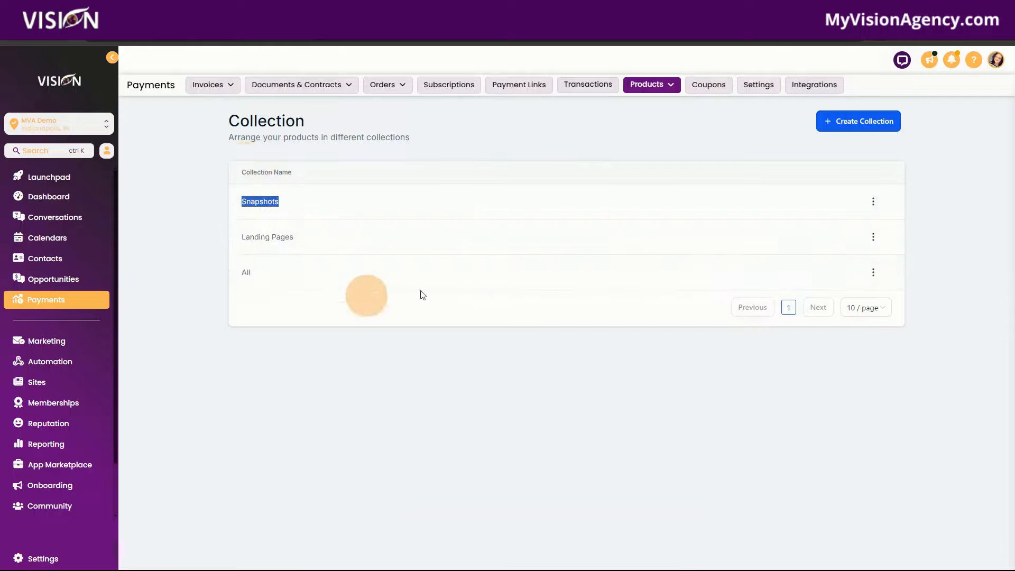
left_click(874, 201)
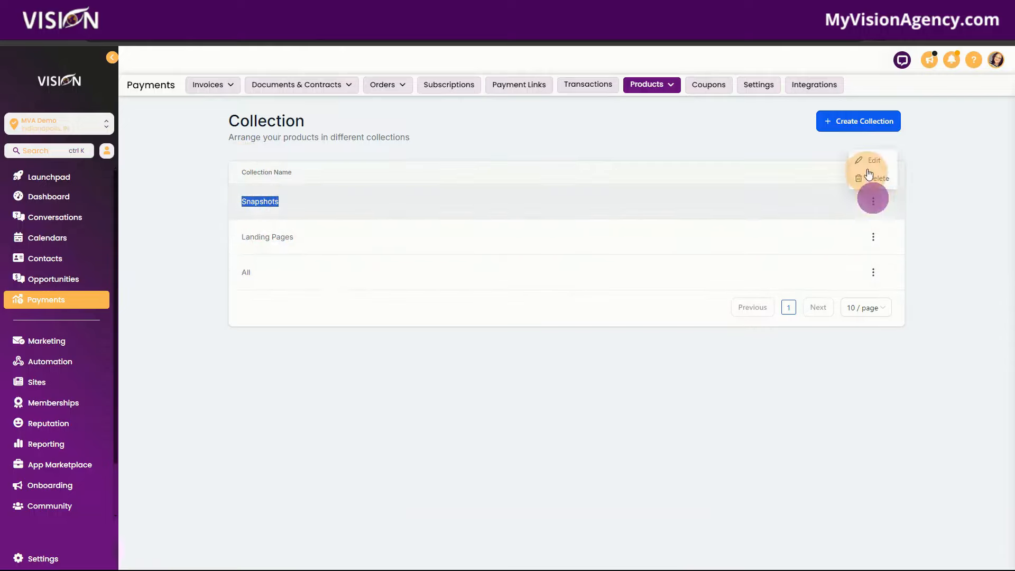
left_click(760, 137)
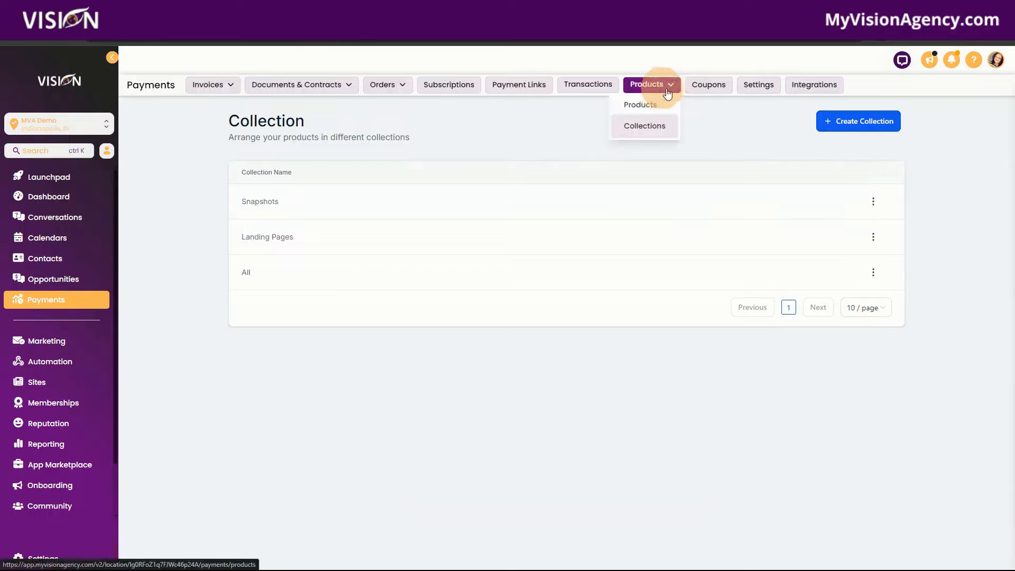
Start a new coupon in Coupons and name it "Save 20"
left_click(711, 85)
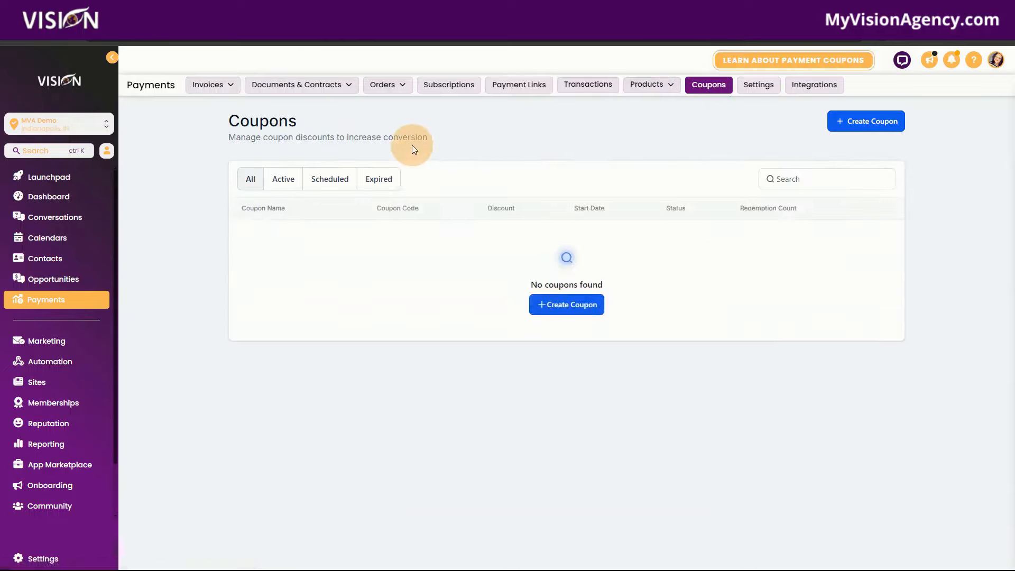
left_click(555, 300)
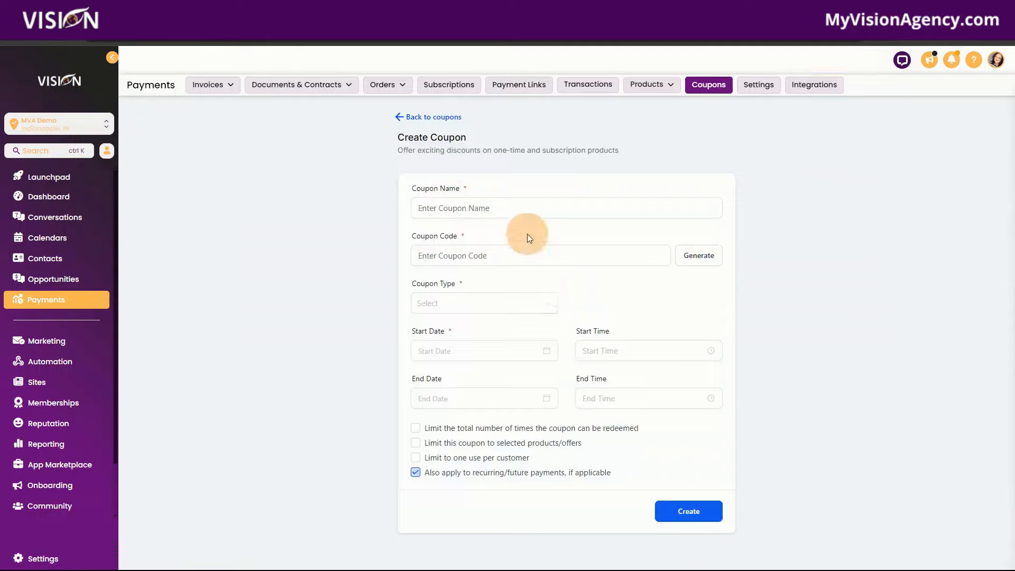
left_click(548, 218)
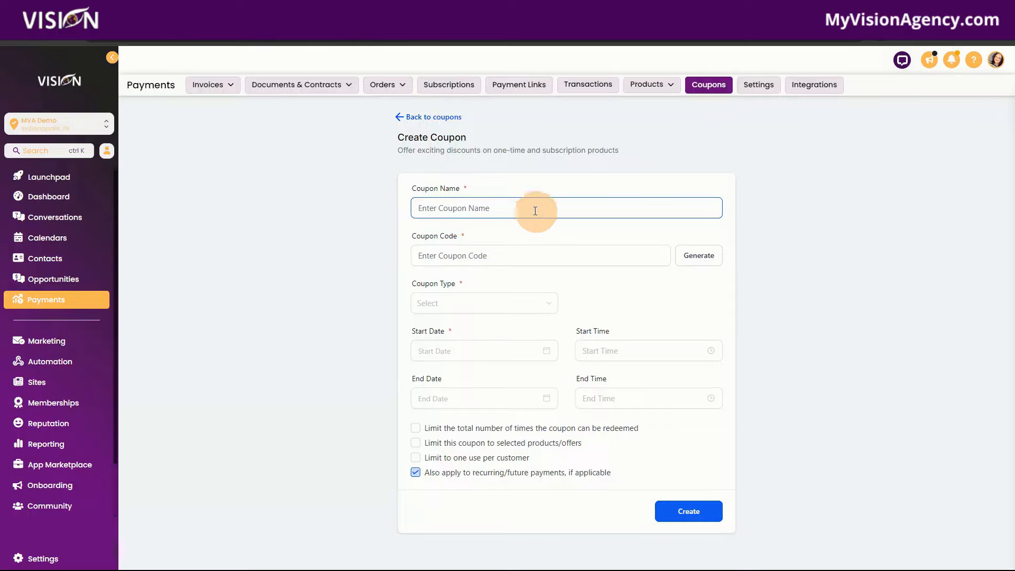
left_click(523, 211)
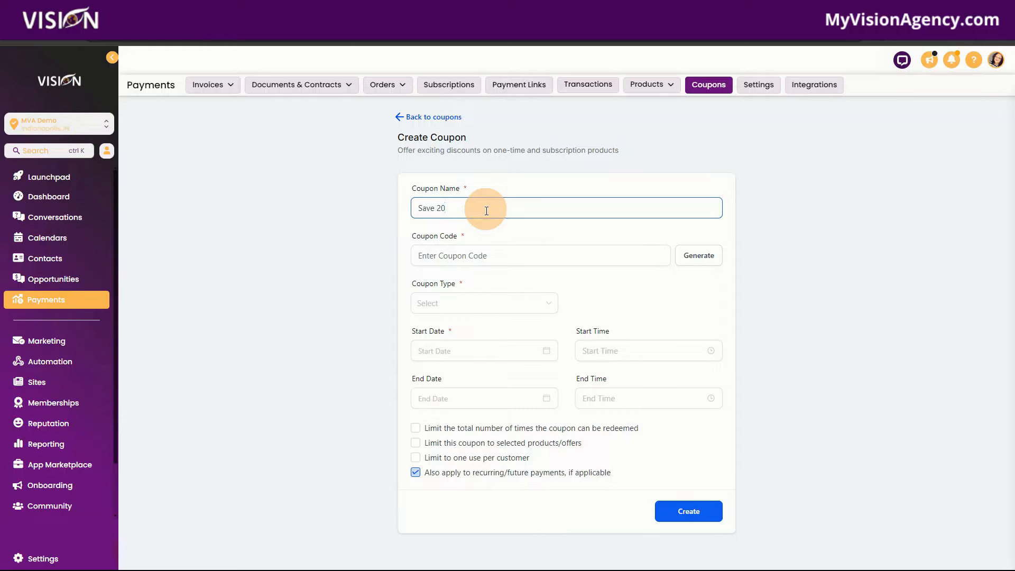
Enter SAVE20 as the coupon code and replace it with an automatically generated code
left_click(461, 255)
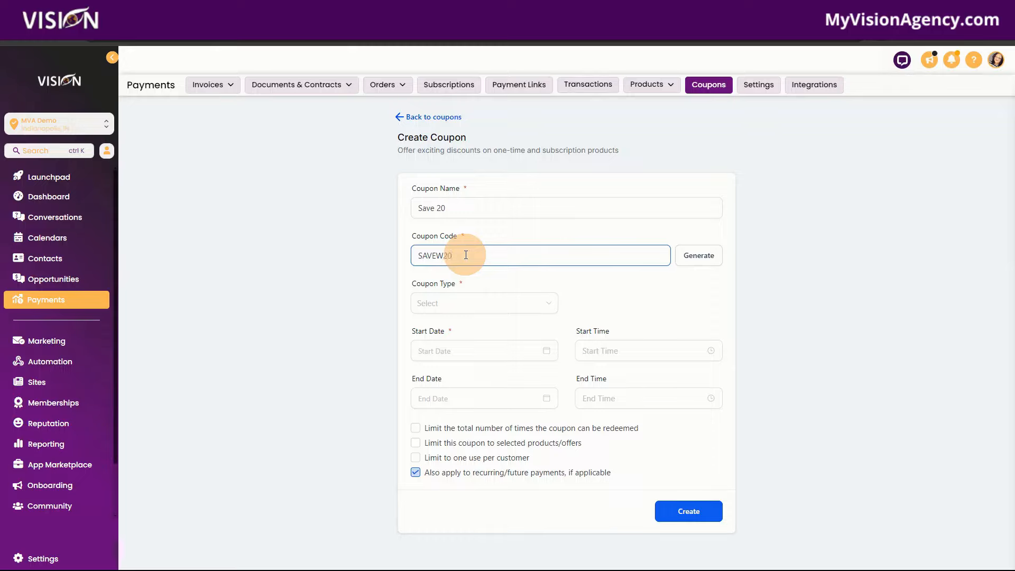
left_click(438, 260)
key("BackSpace")
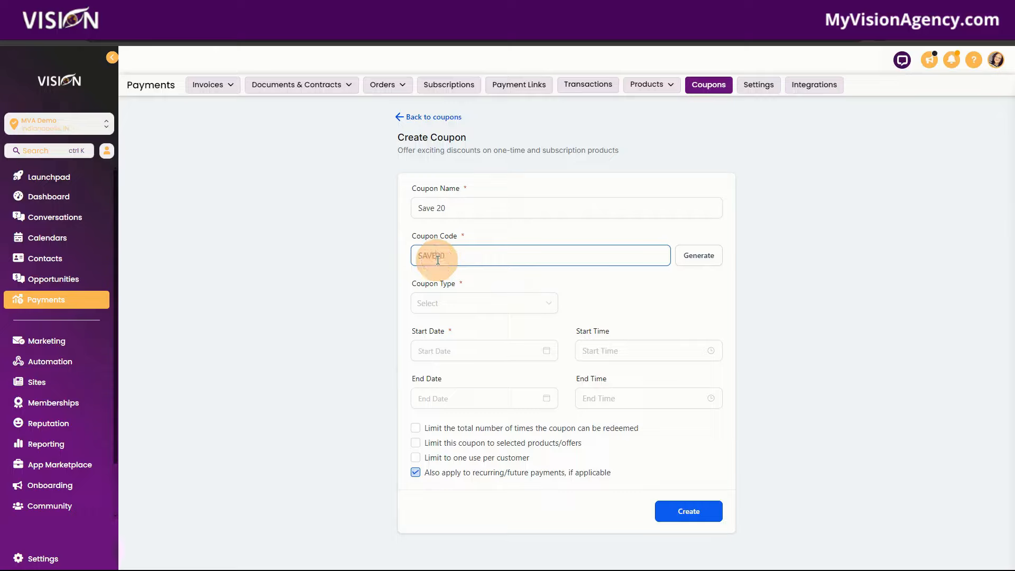
left_click(686, 259)
left_click_drag(467, 256, 412, 262)
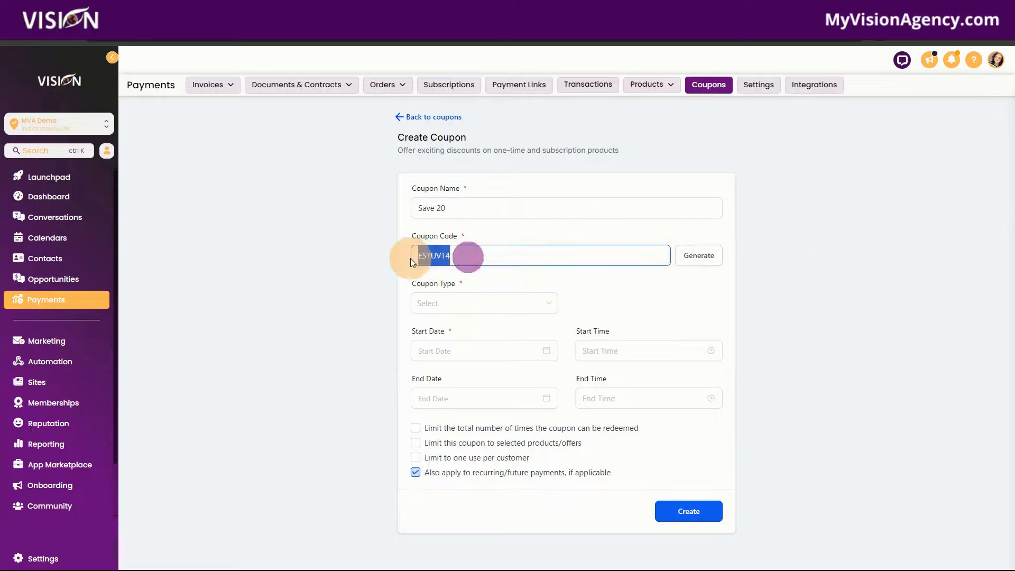
Make it a Percentage Coupon with a discount of 20%
left_click(449, 302)
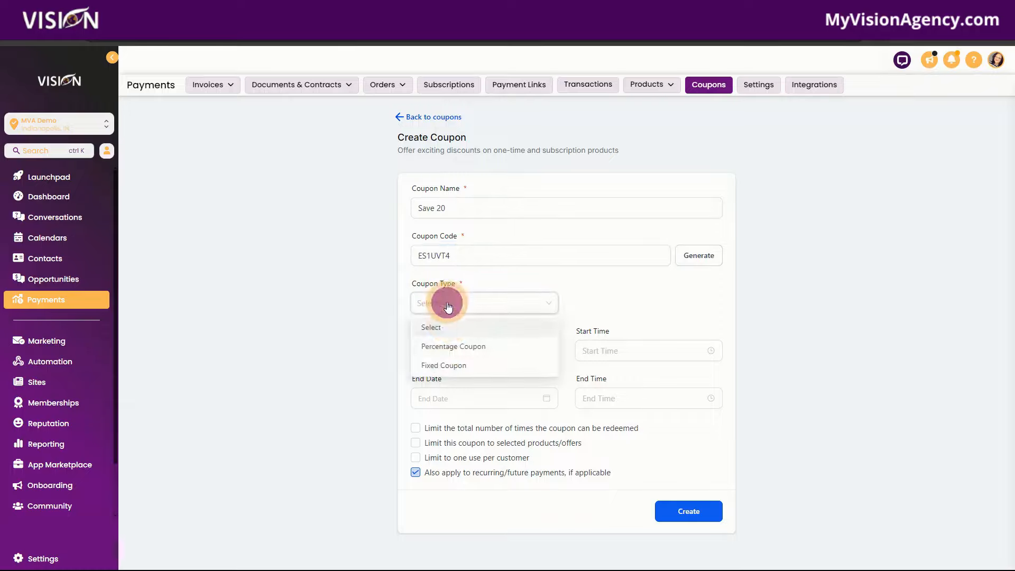
left_click(449, 348)
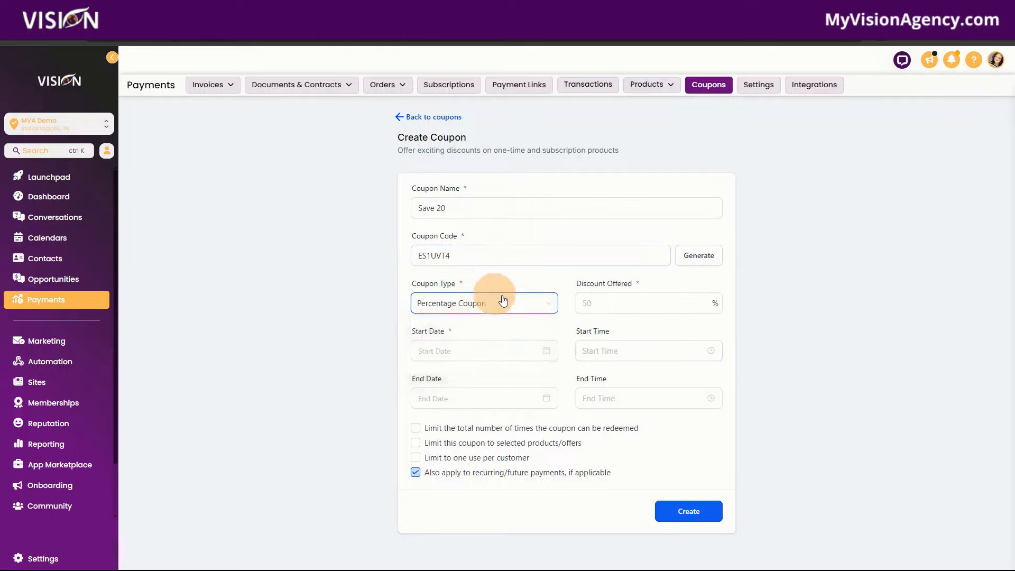
left_click(675, 303)
type("20")
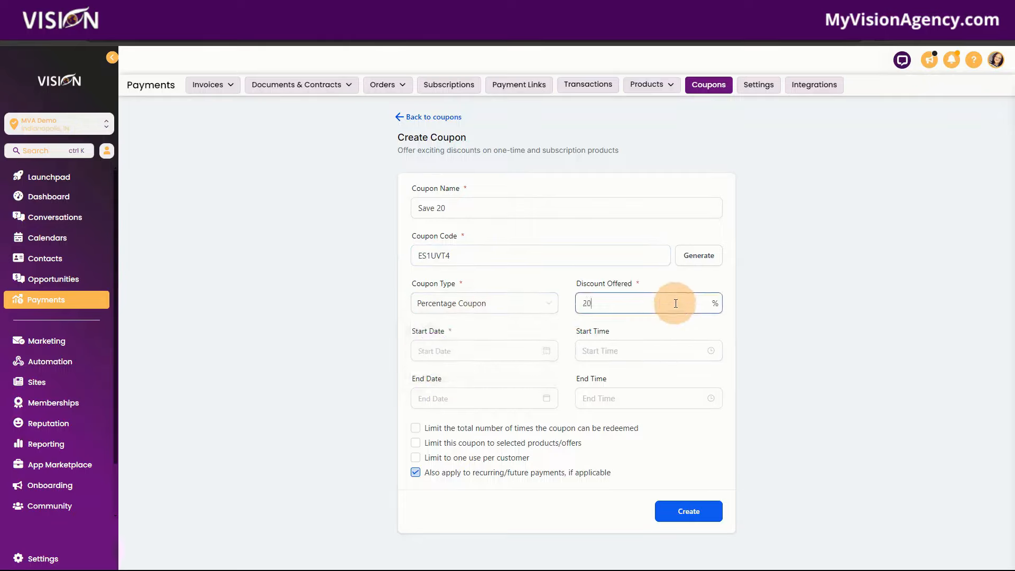
Set the coupon's start to June 25, 2024 at 12:00 PM
left_click(436, 348)
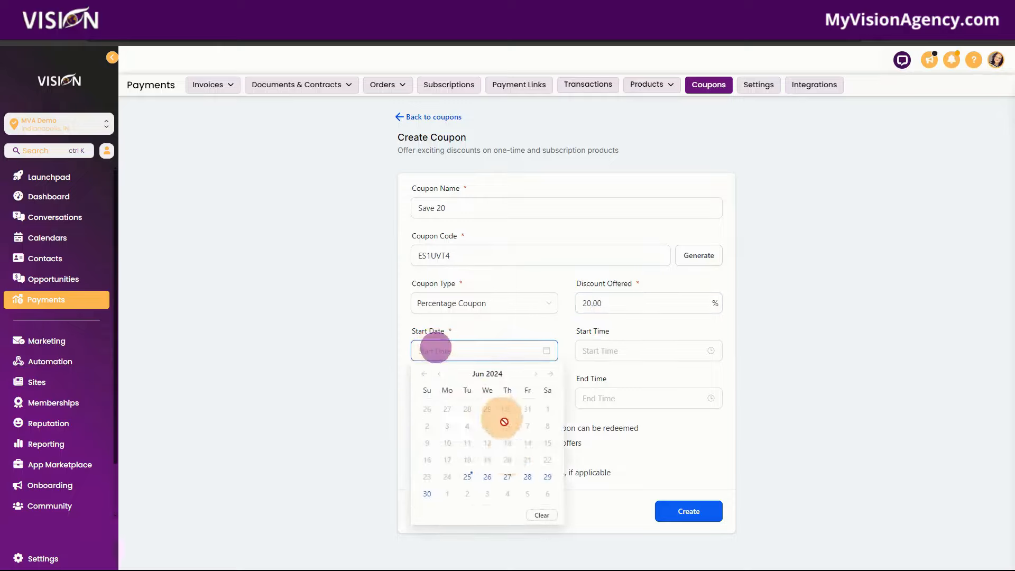
left_click(467, 475)
left_click(640, 351)
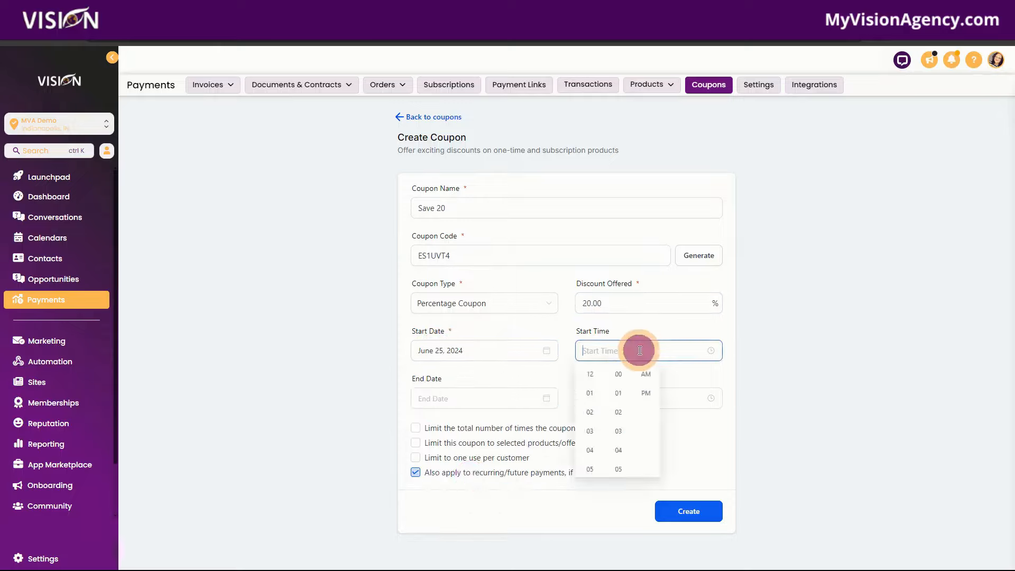
left_click(591, 376)
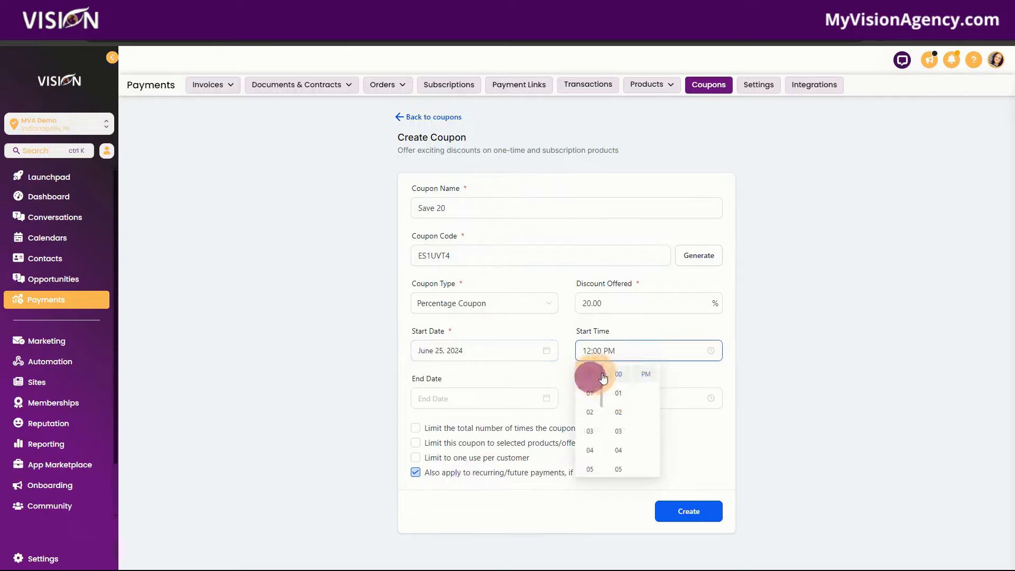
left_click(644, 372)
Set the coupon's end to June 30, 2024 at 12:00 PM
left_click(494, 400)
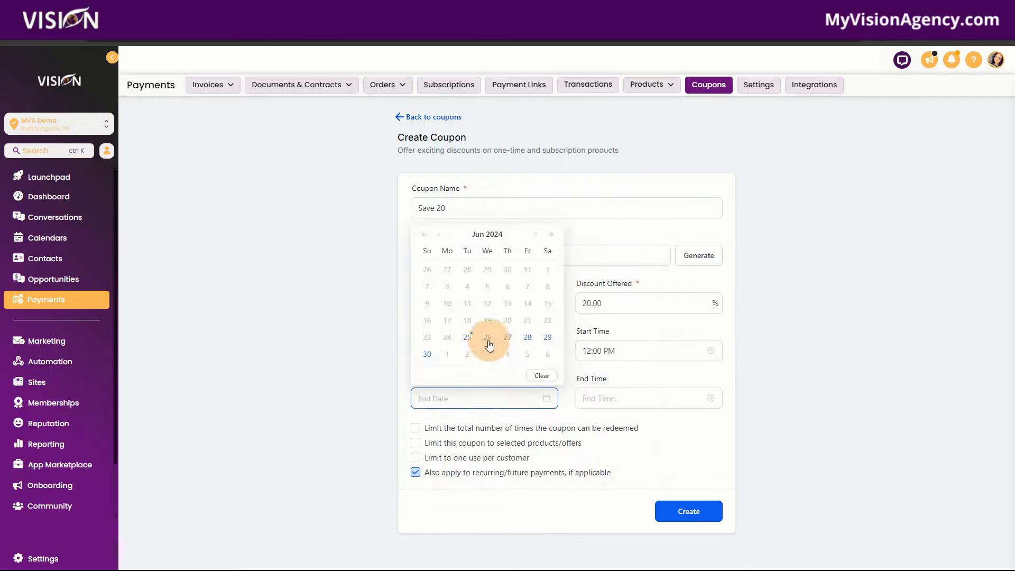
left_click(427, 355)
left_click(639, 403)
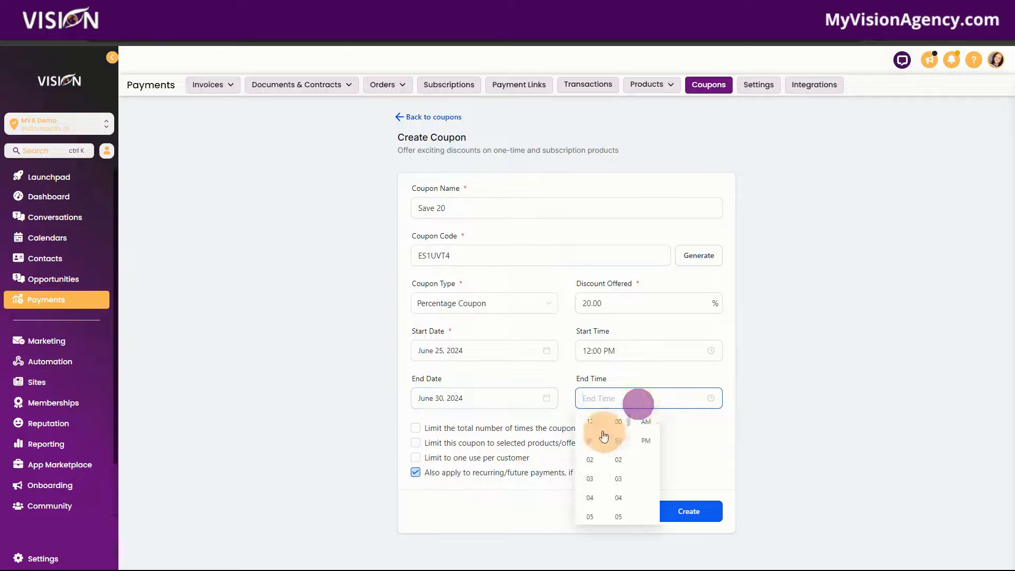
left_click(590, 422)
left_click(669, 426)
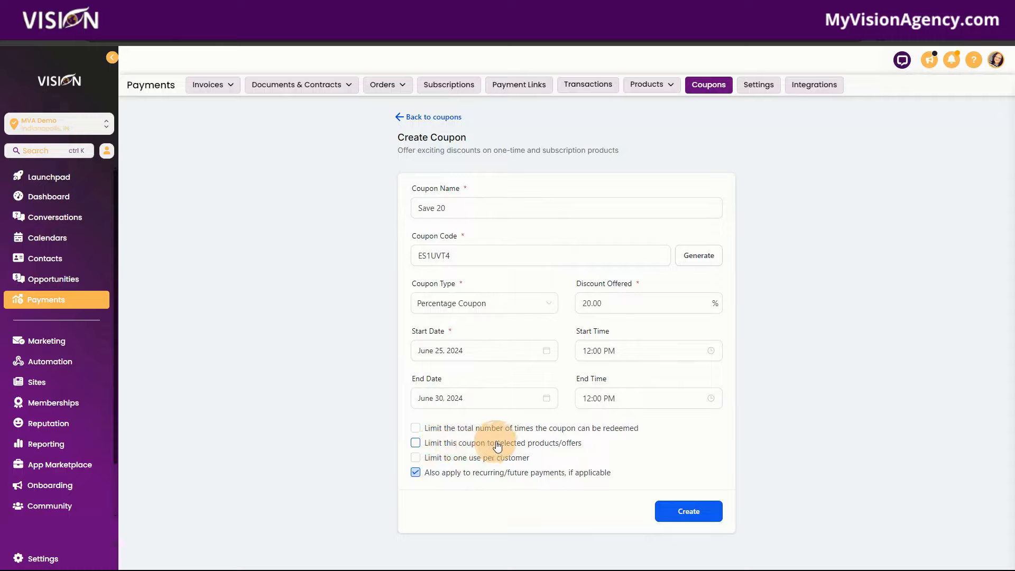
Limit the coupon to App Showcase #2 and one use per customer, and leave the form without creating it
left_click(416, 444)
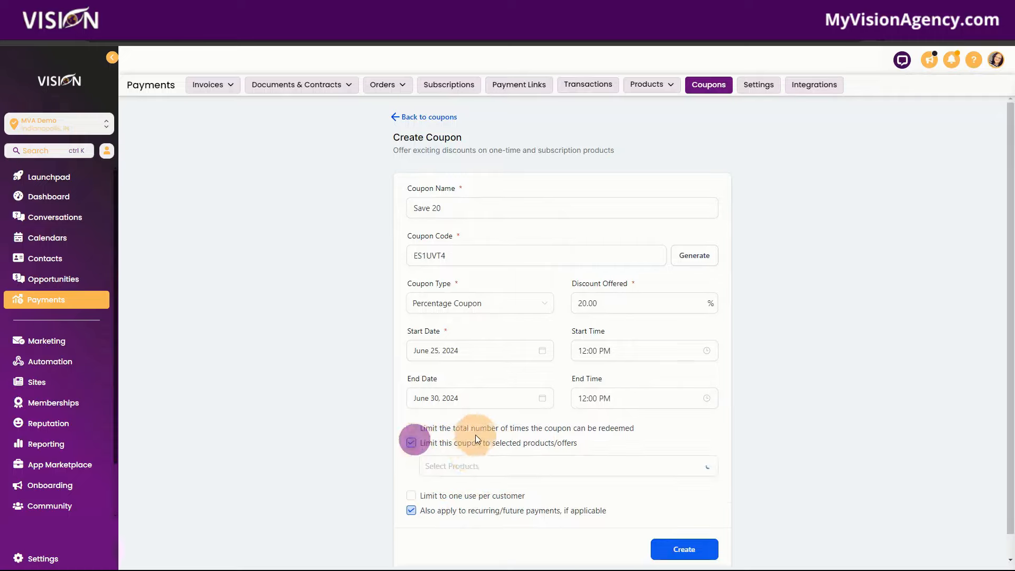
left_click(468, 466)
left_click(450, 327)
left_click(563, 495)
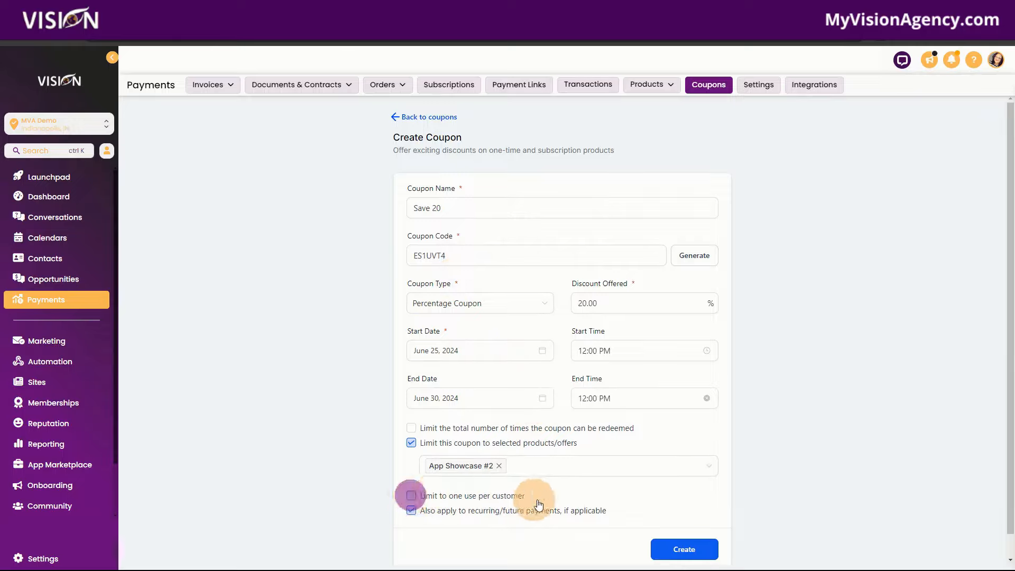
left_click(411, 495)
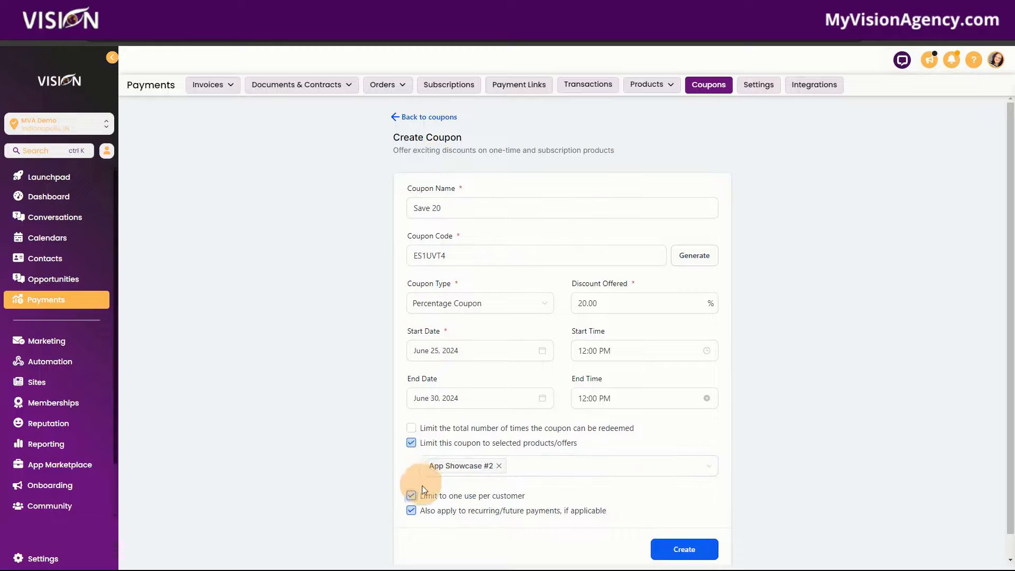
left_click(411, 118)
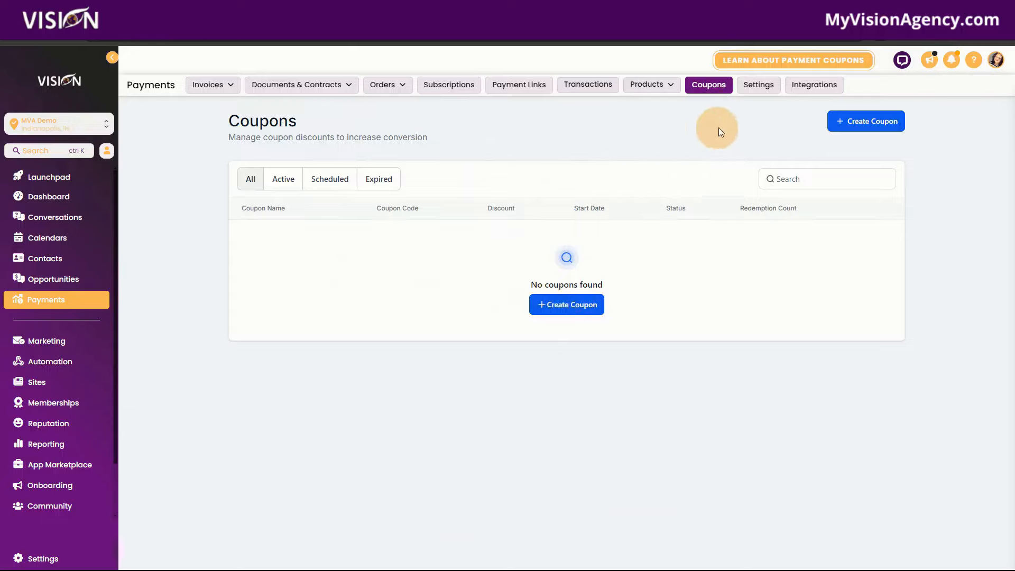
Open the payment receipt settings and examine the title, prefix, start number, From Name and From Email fields
left_click(763, 87)
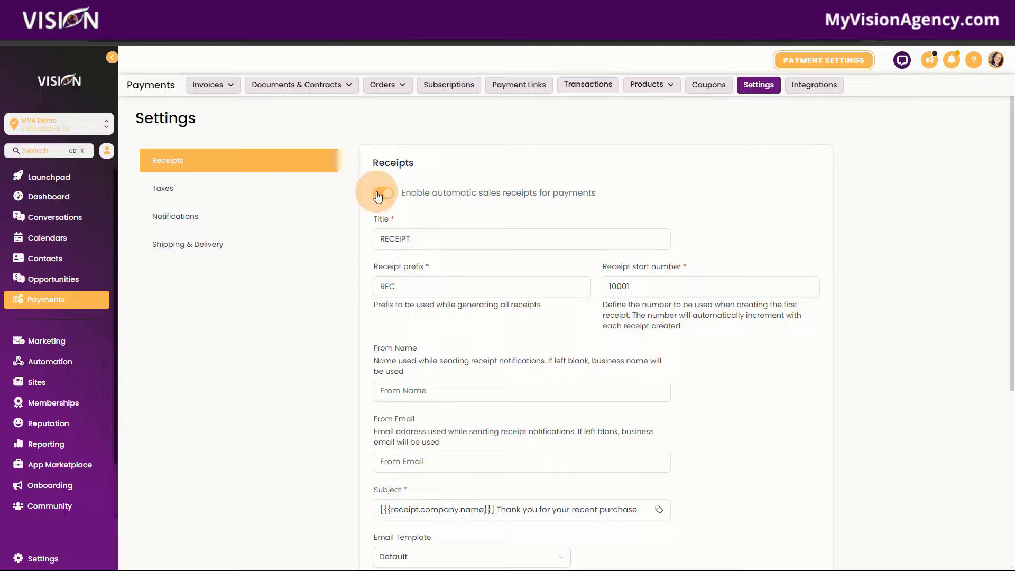
left_click_drag(450, 247, 369, 246)
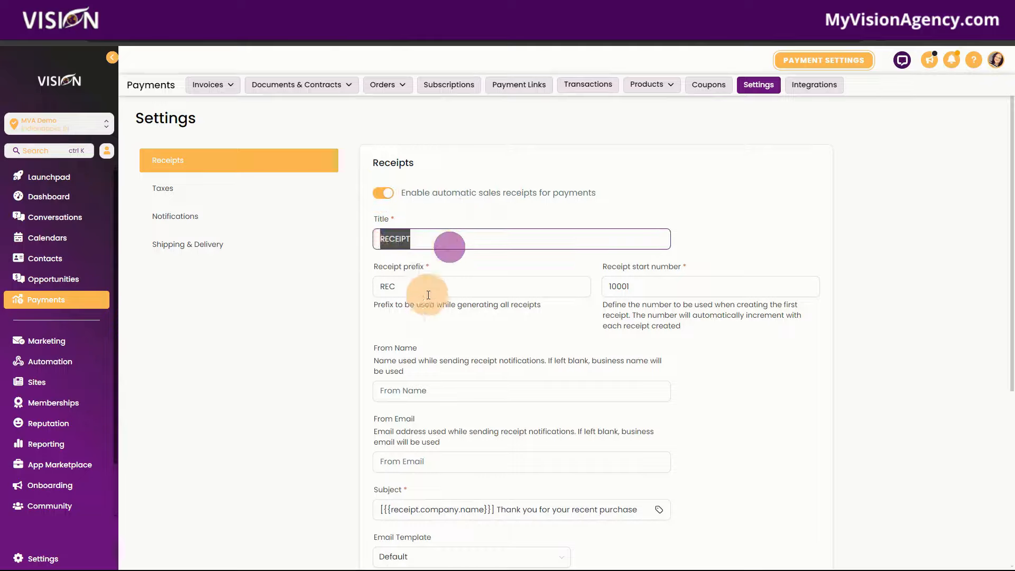
left_click_drag(430, 286, 372, 284)
scroll(528, 285, "down", 2)
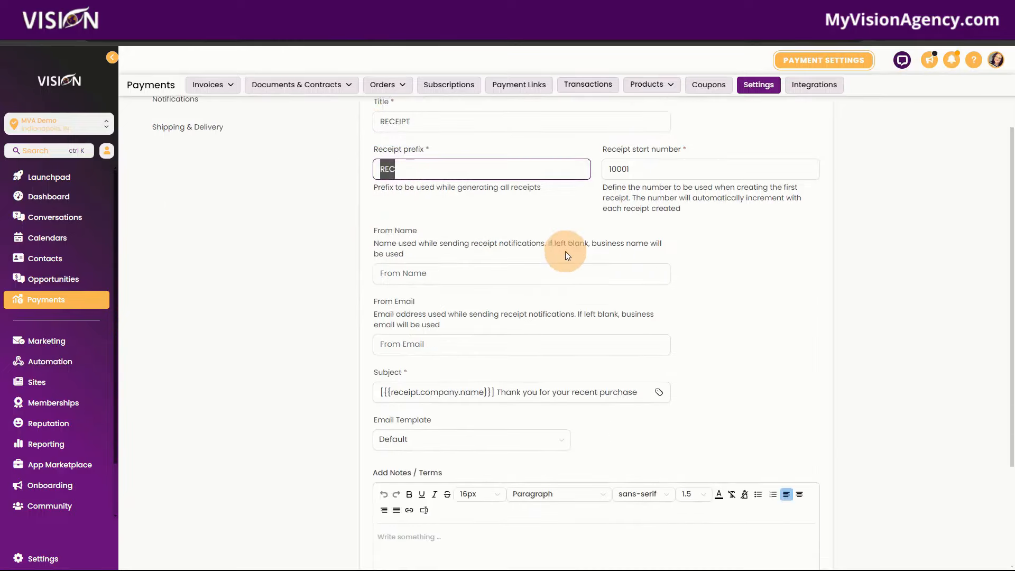
scroll(566, 254, "down", 1)
left_click_drag(672, 132, 579, 132)
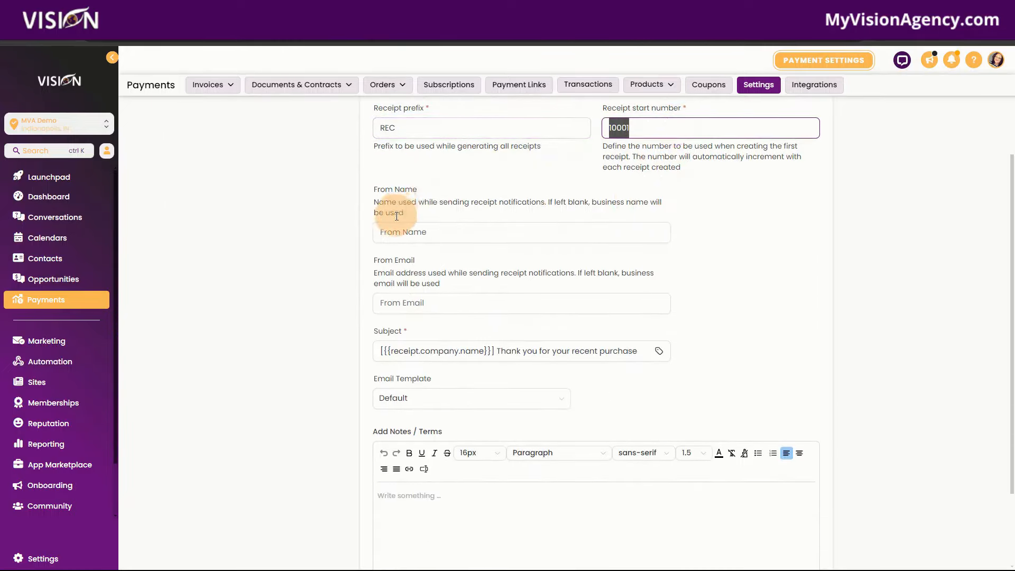
left_click(440, 233)
left_click(443, 305)
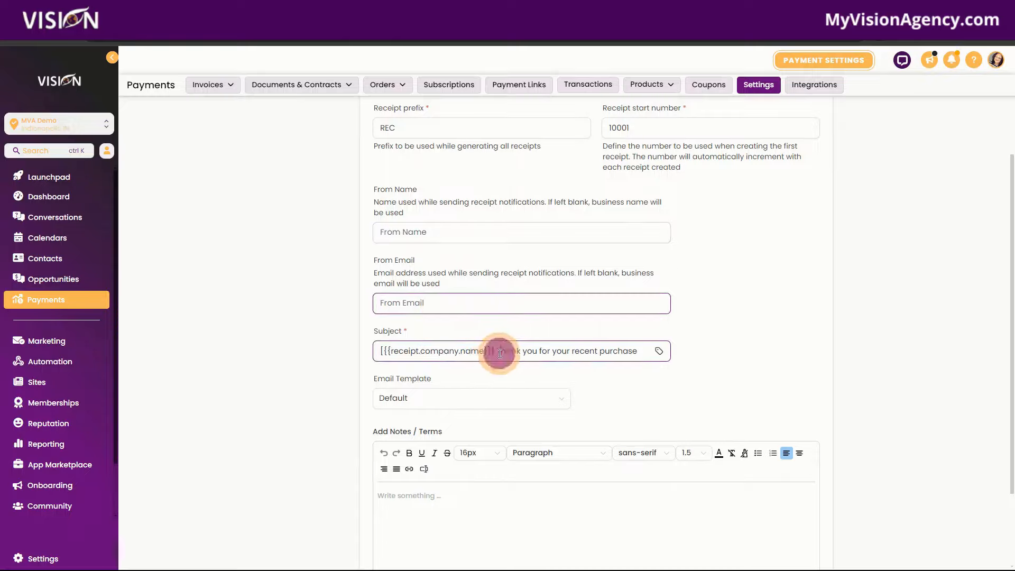
Examine the receipt's subject line, email template choices and notes/terms area without changing them
left_click_drag(498, 353, 360, 350)
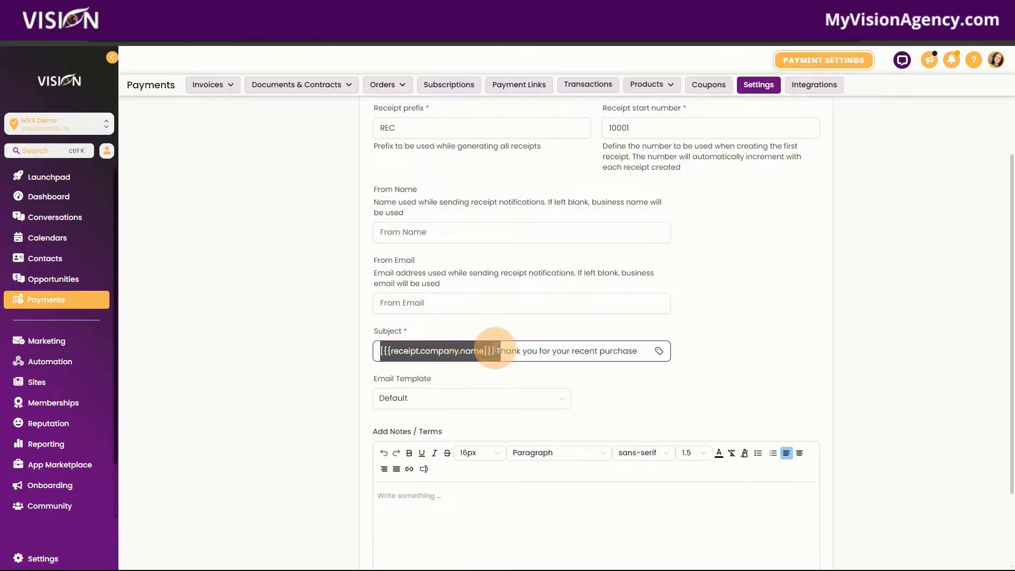
scroll(588, 348, "down", 2)
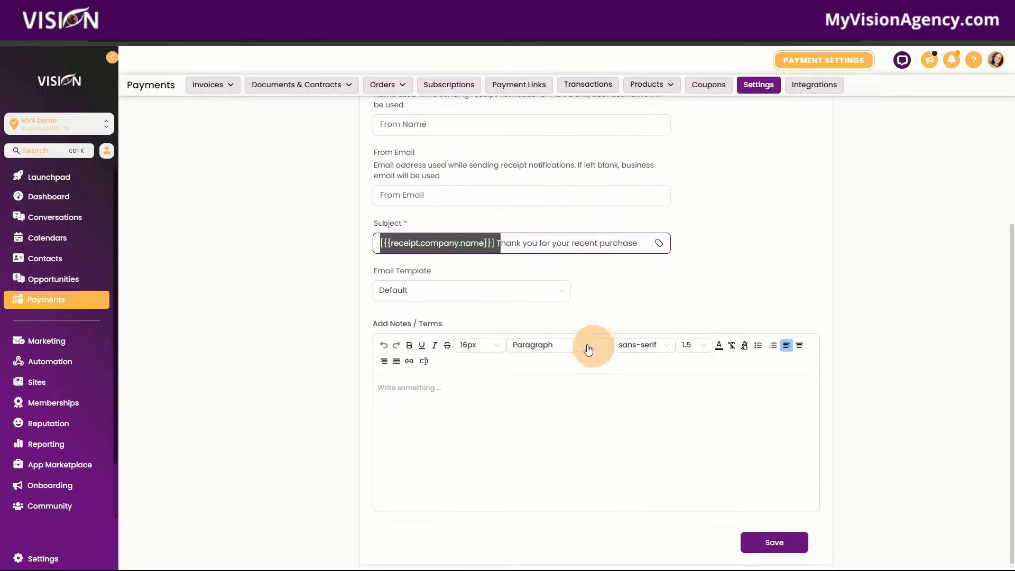
left_click(418, 301)
left_click(620, 291)
scroll(306, 375, "up", 5)
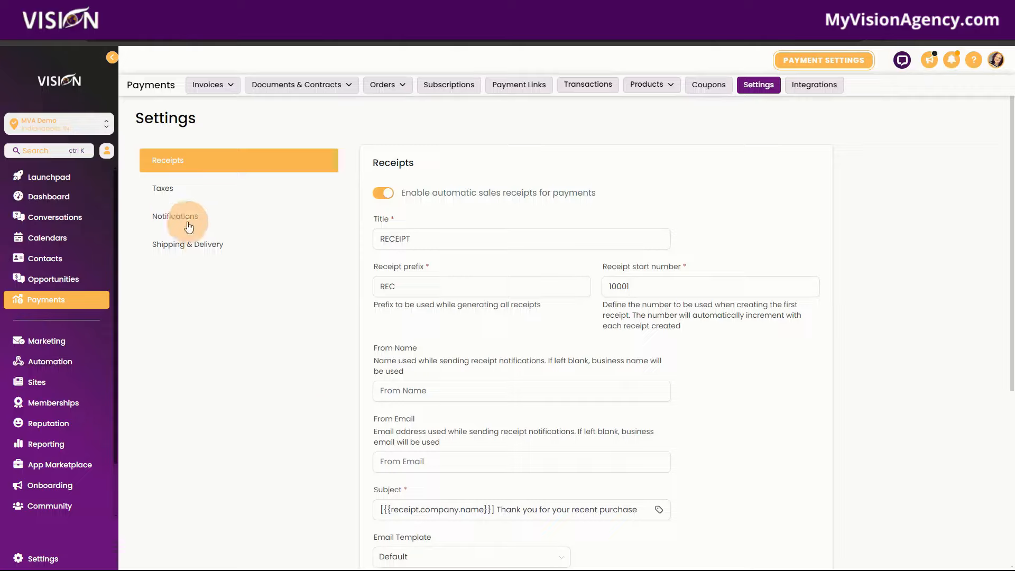
View the tax settings and the form for creating a tax, and close the form without adding one
left_click(173, 191)
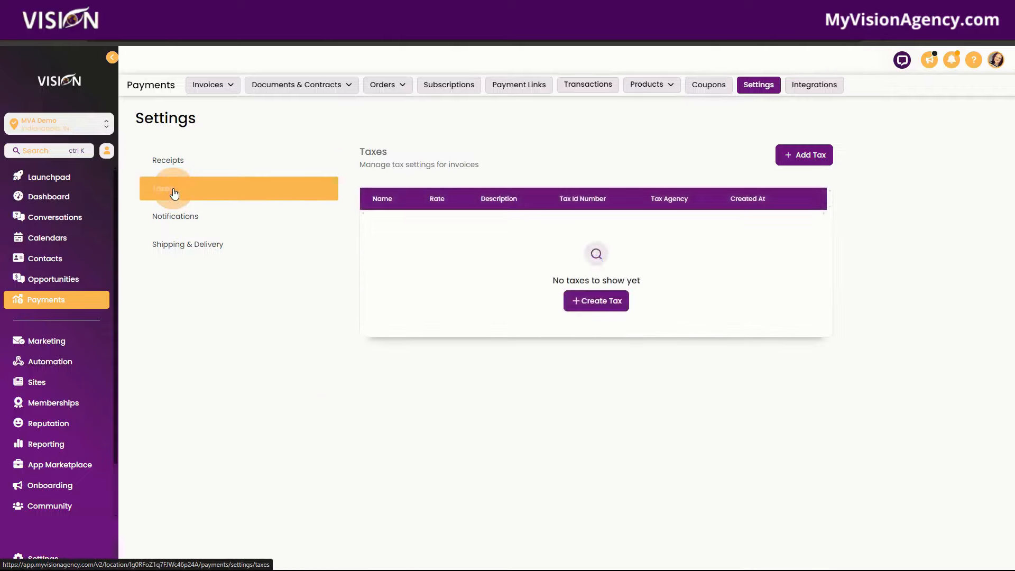
left_click(599, 304)
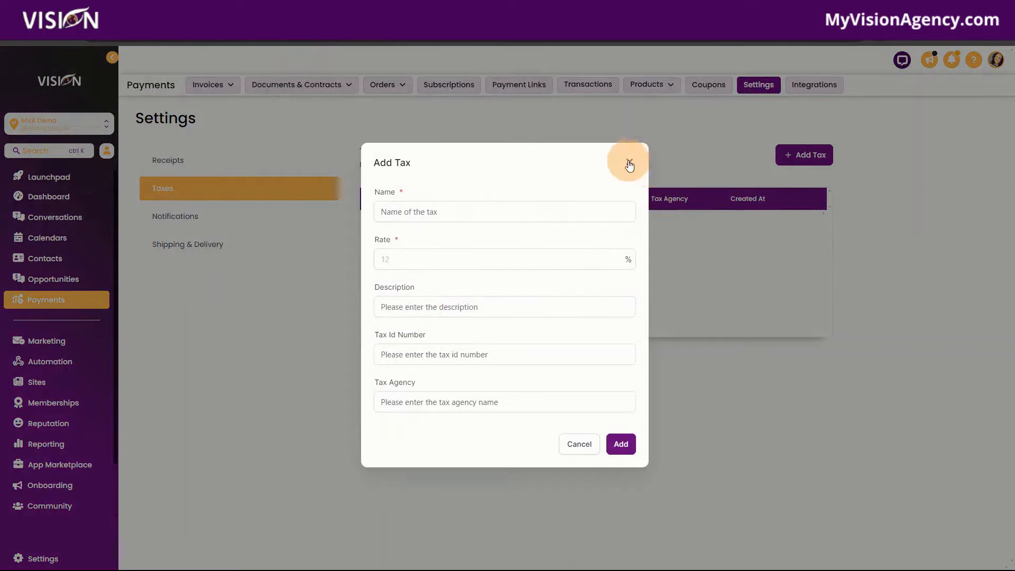
left_click(629, 165)
Review the abandoned cart notification's email template and delay options, and view the Shipping & Delivery settings
left_click(192, 219)
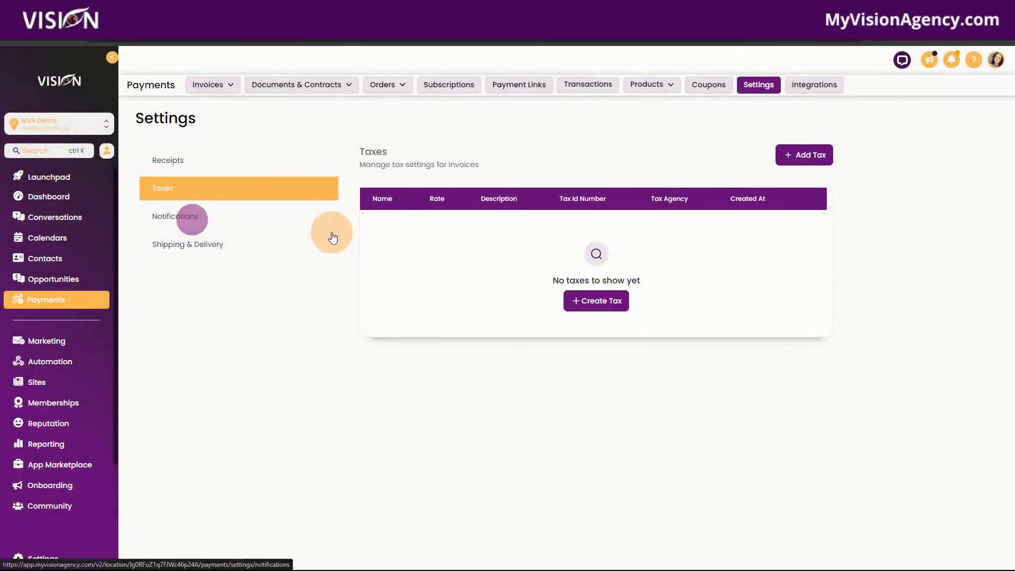
left_click(412, 221)
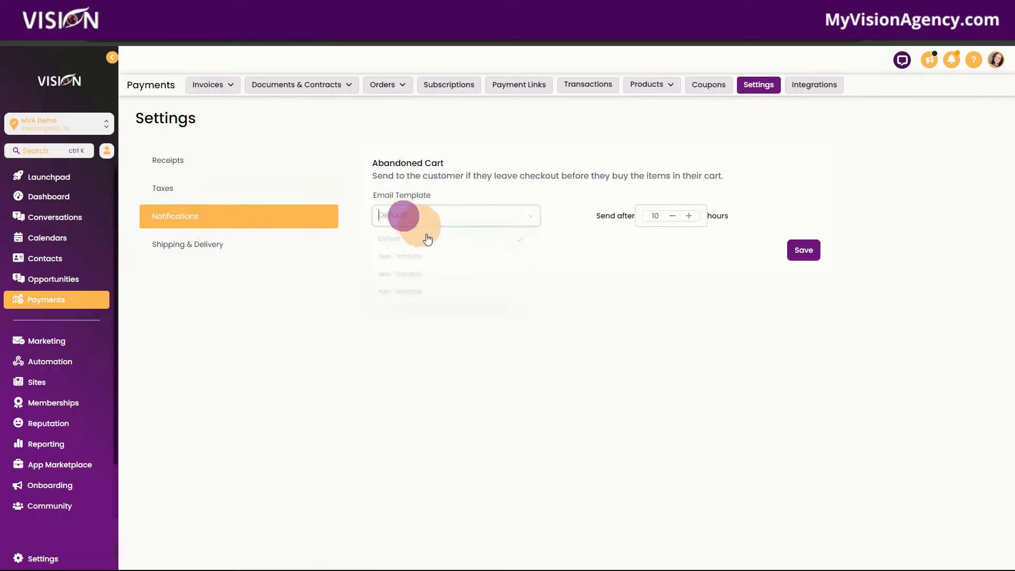
left_click(592, 243)
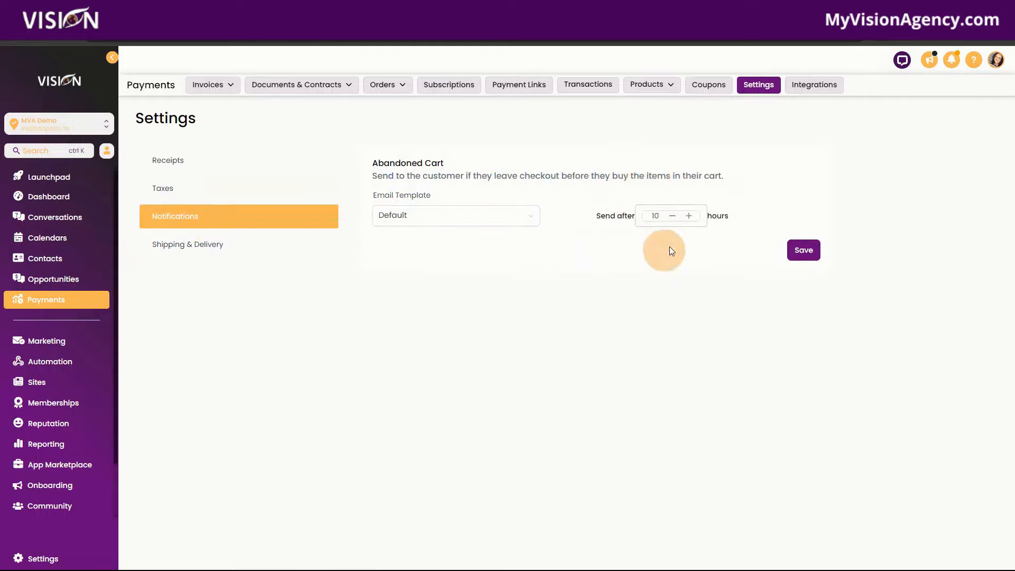
left_click(193, 243)
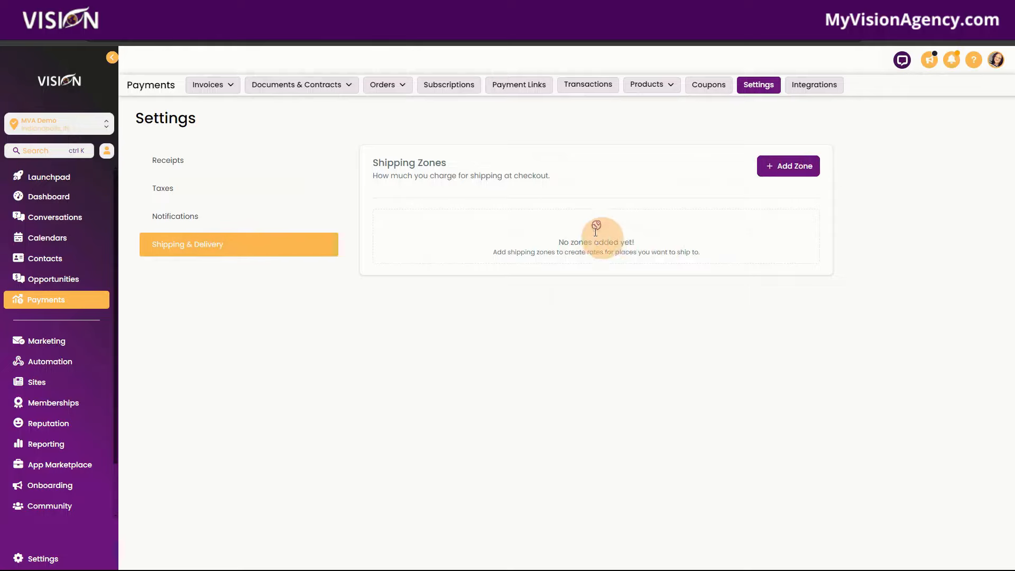
View the payment integrations and the full list of providers, and return to the main integrations page
left_click(824, 89)
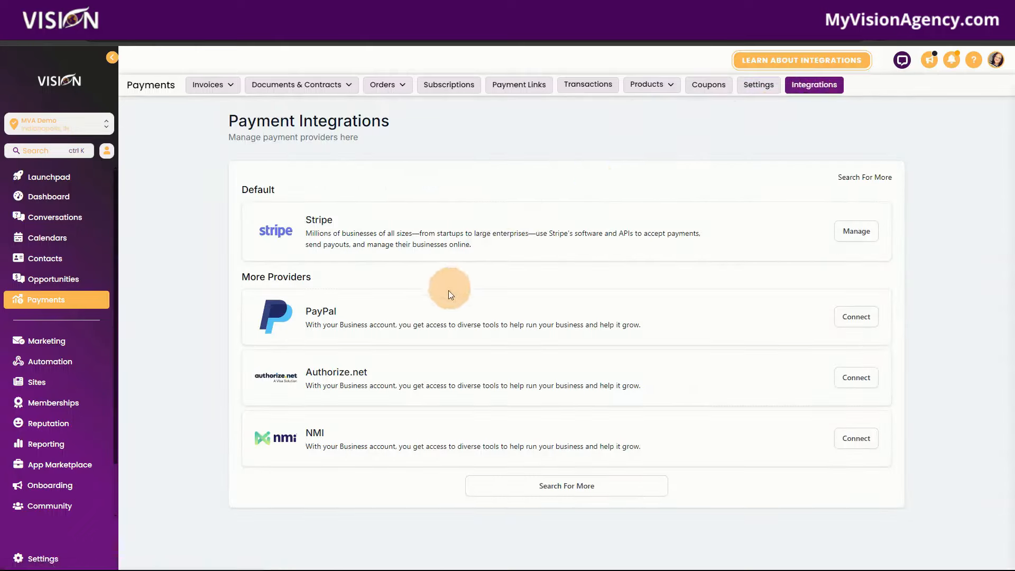
left_click(567, 486)
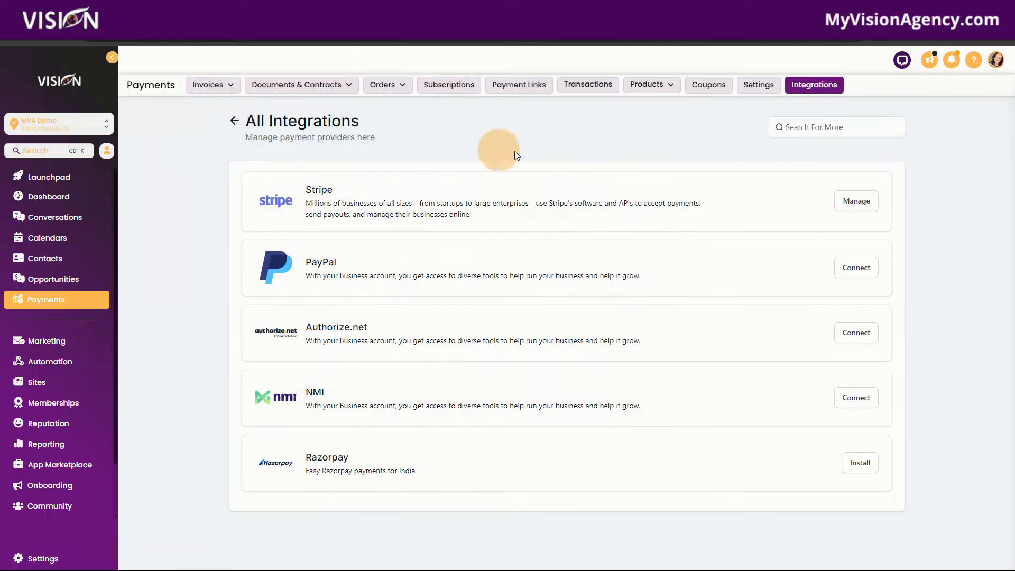
left_click(233, 124)
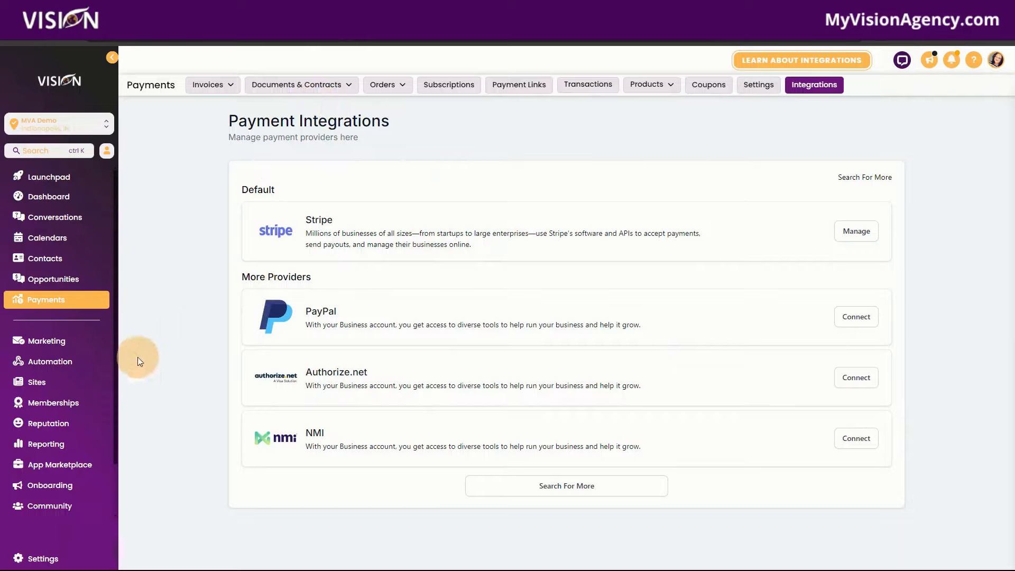
Create a new funnel from blank in Sites, named test
left_click(45, 388)
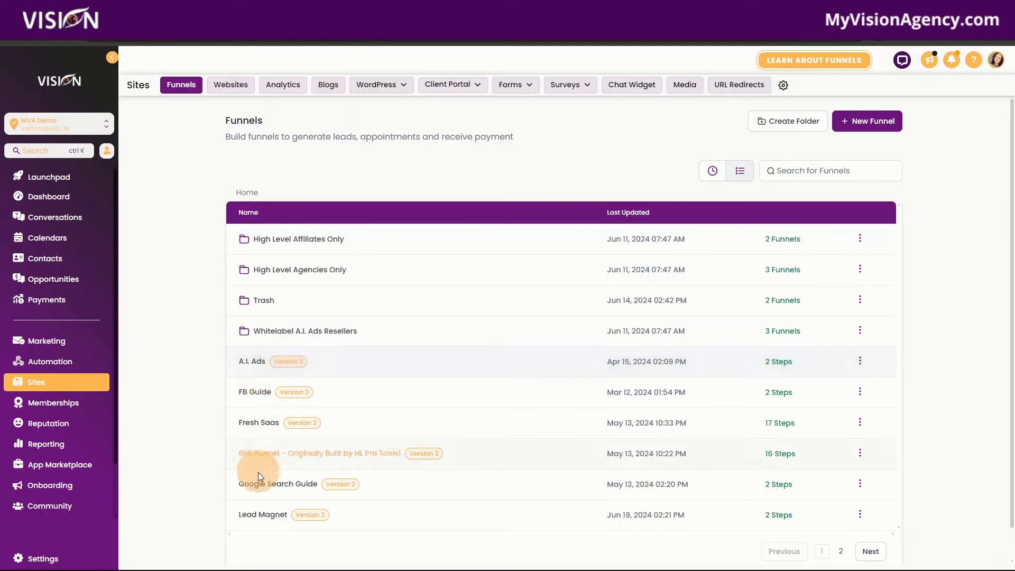
left_click(876, 120)
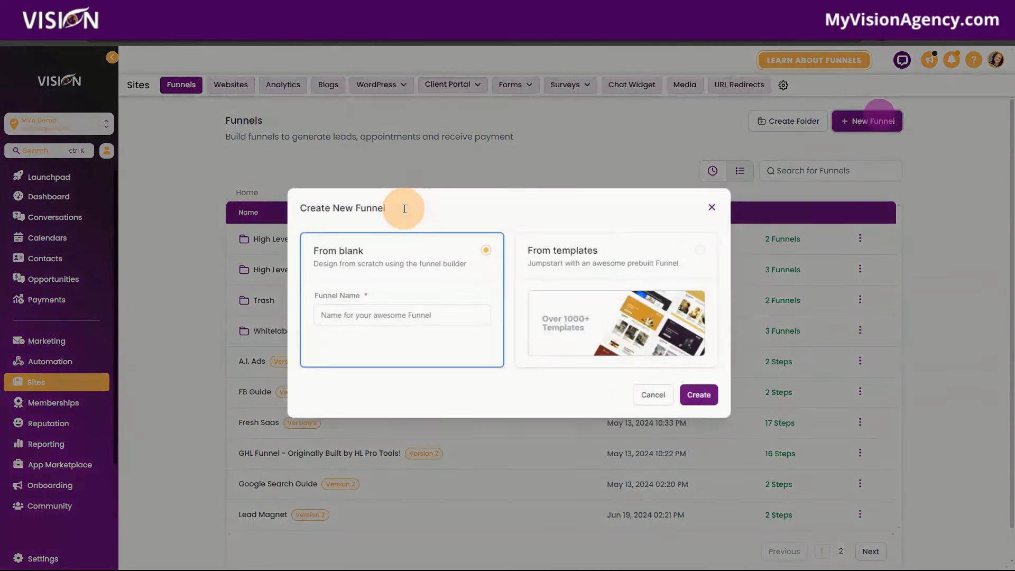
left_click(379, 316)
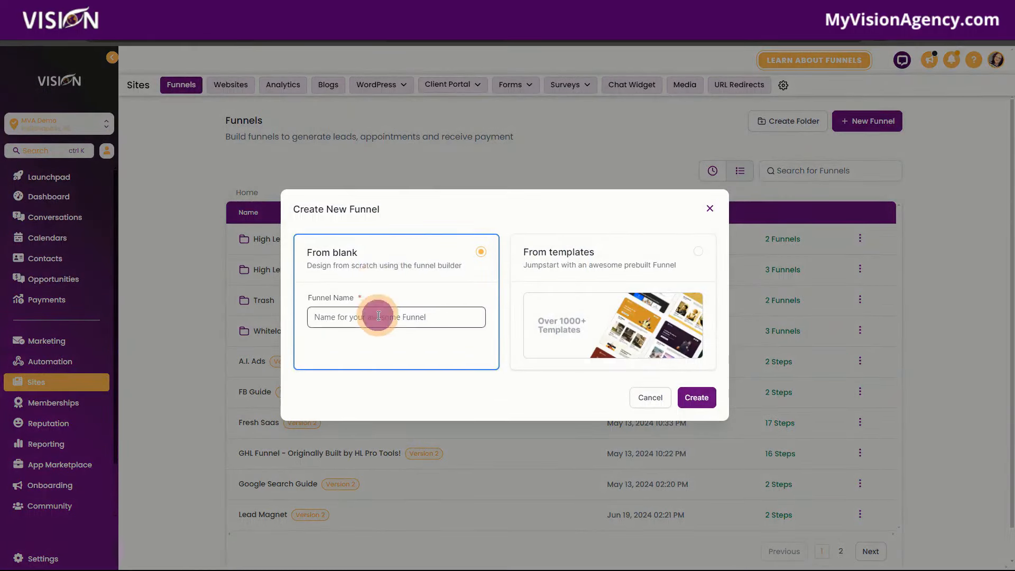
type("test")
left_click(696, 397)
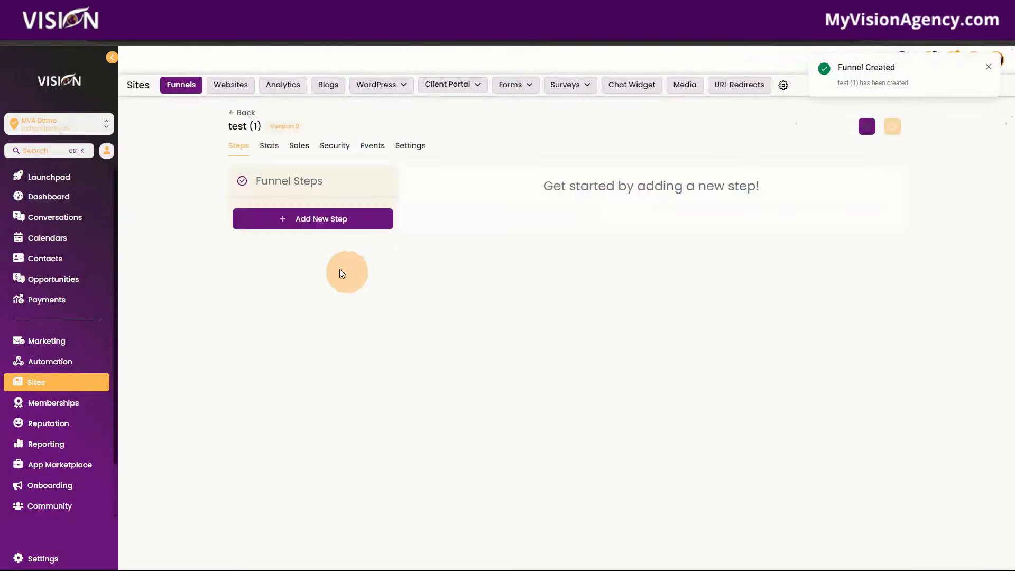
Add a new step to the funnel with the page name test
left_click(295, 217)
left_click(465, 257)
type("ter")
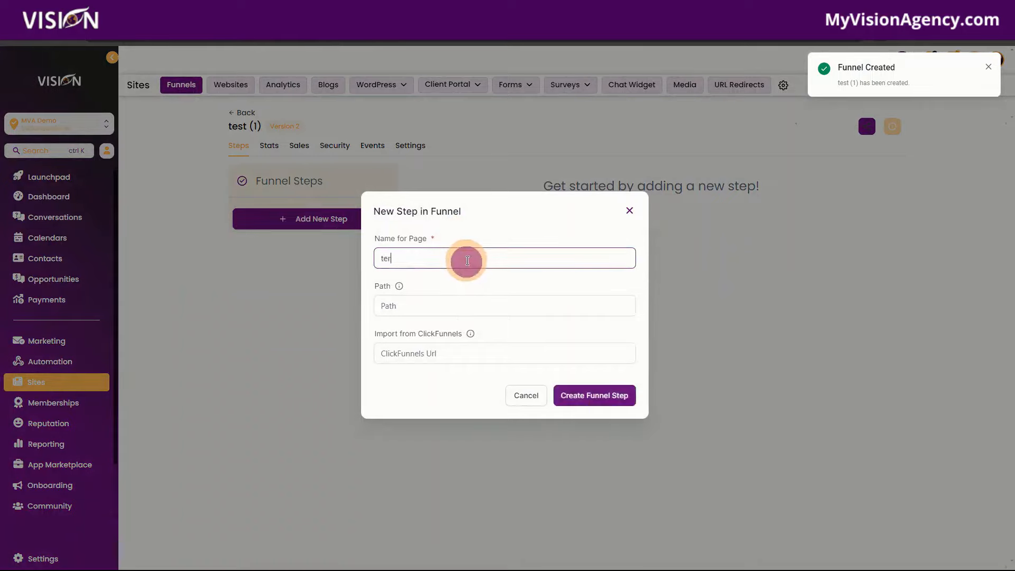
type("ste")
key("BackSpace")
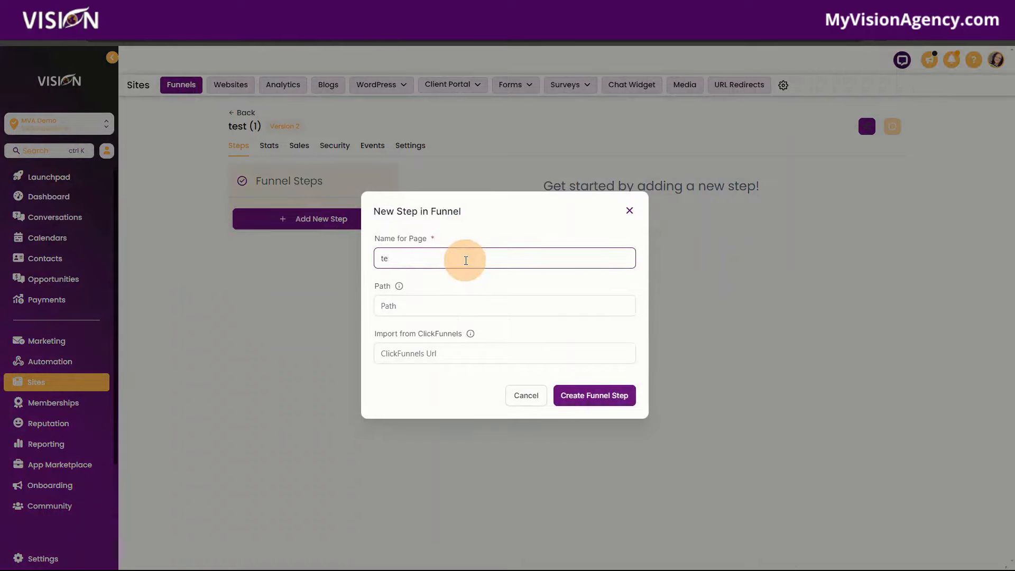
left_click(592, 396)
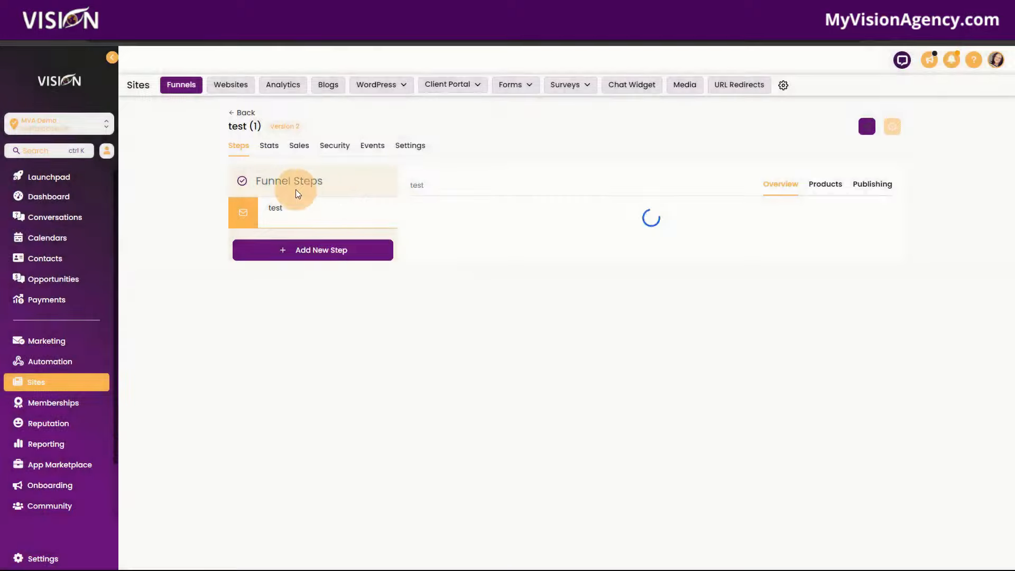
Add an empty section to the test page in the page editor, save the page and return to the funnel
left_click(479, 323)
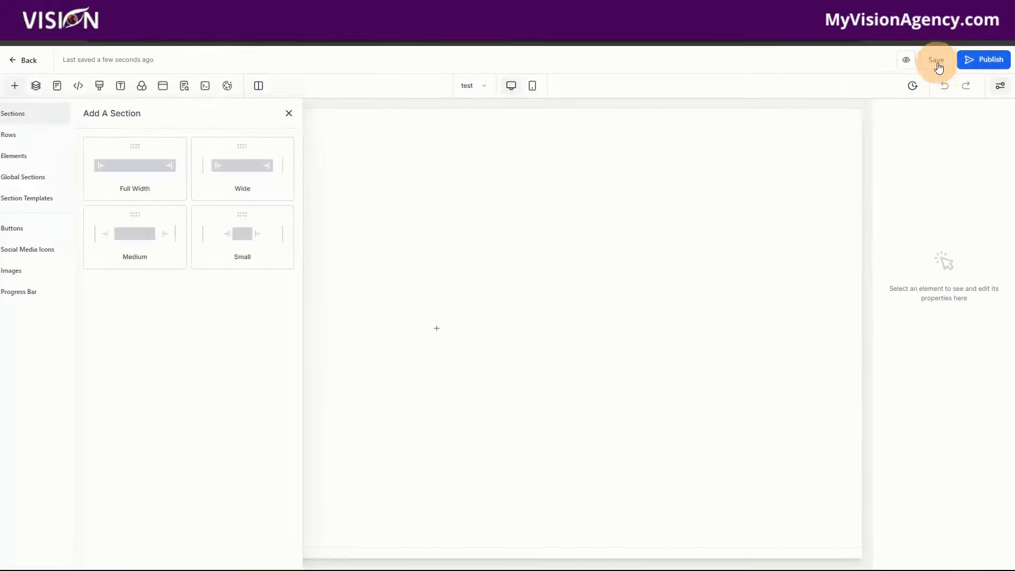
left_click(936, 61)
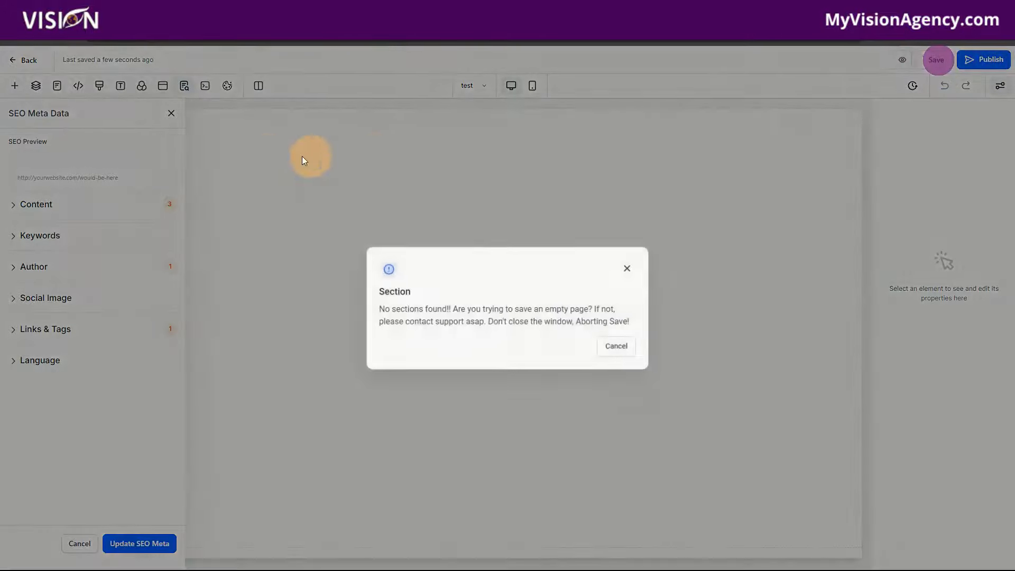
left_click(619, 348)
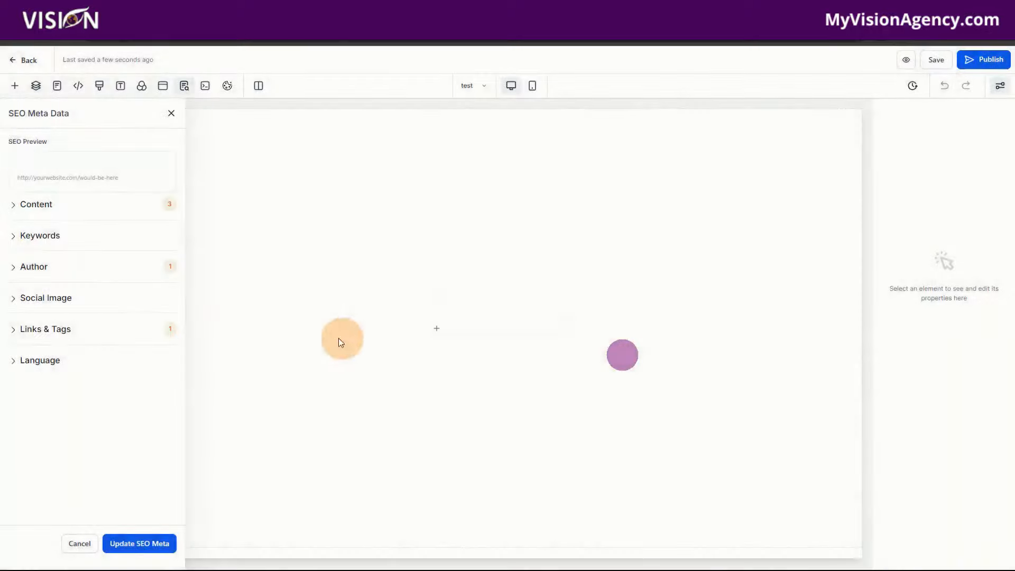
left_click(14, 86)
left_click_drag(534, 185, 535, 188)
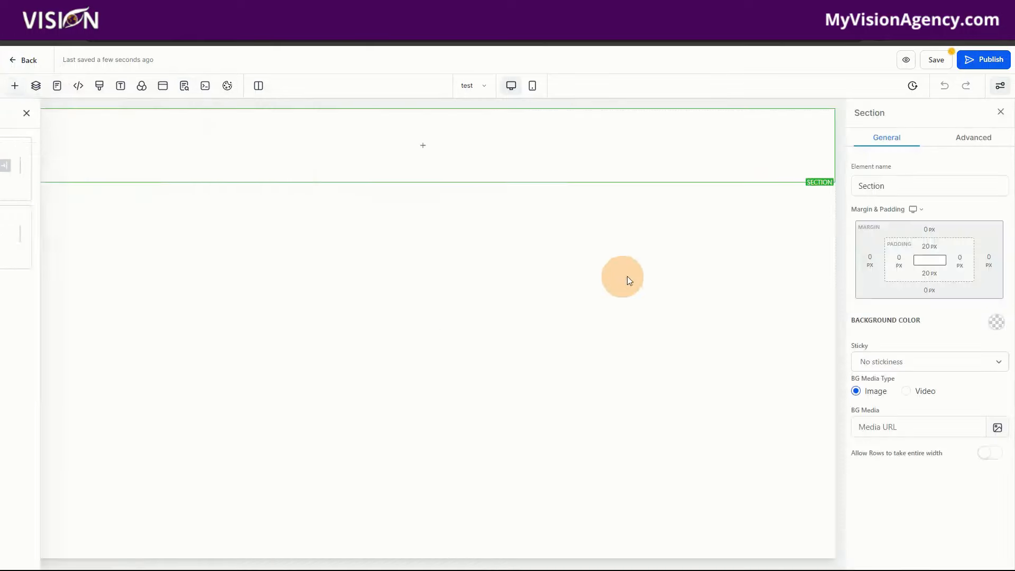
left_click(936, 60)
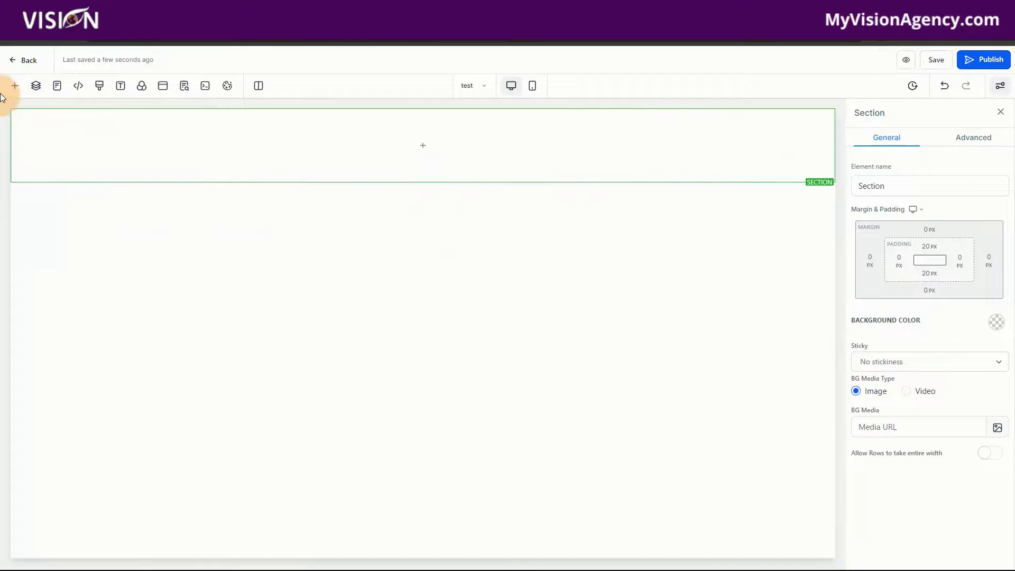
left_click(27, 61)
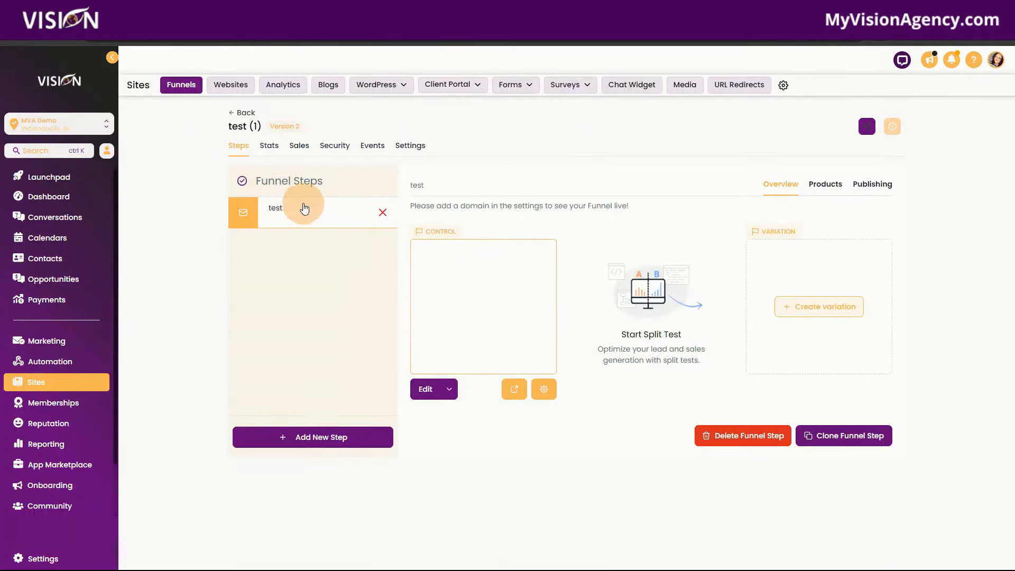
Begin adding a product to the test funnel step, choosing App Showcase #2 with the price App Showcase #2 @ 27
left_click(826, 186)
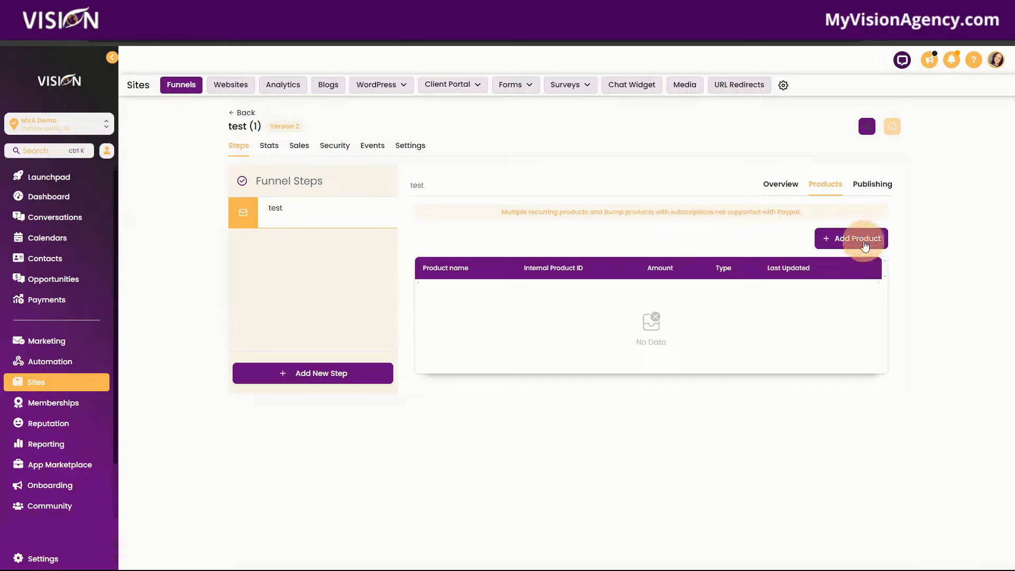
left_click(860, 243)
scroll(860, 245, "down", 1)
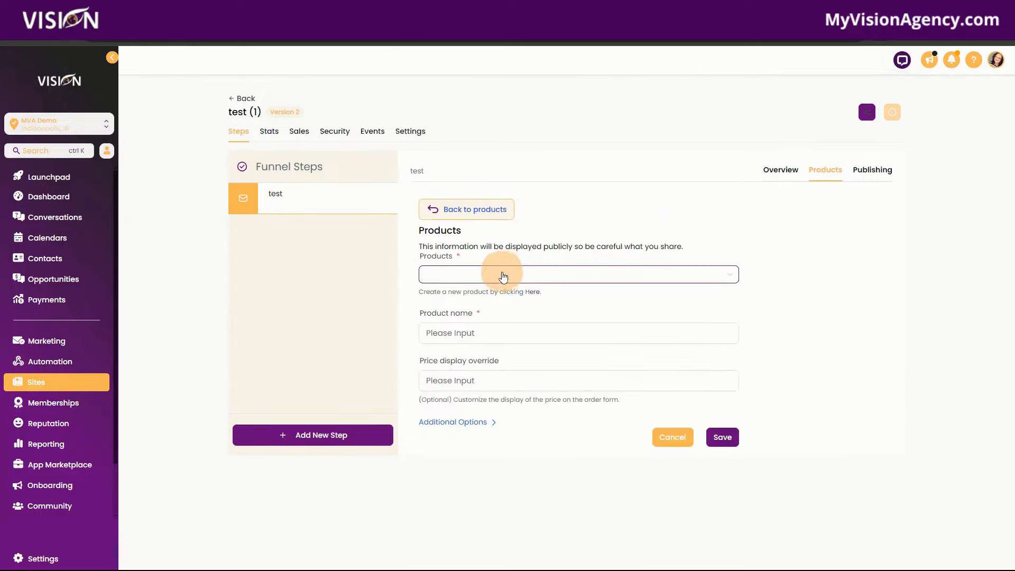
left_click(503, 276)
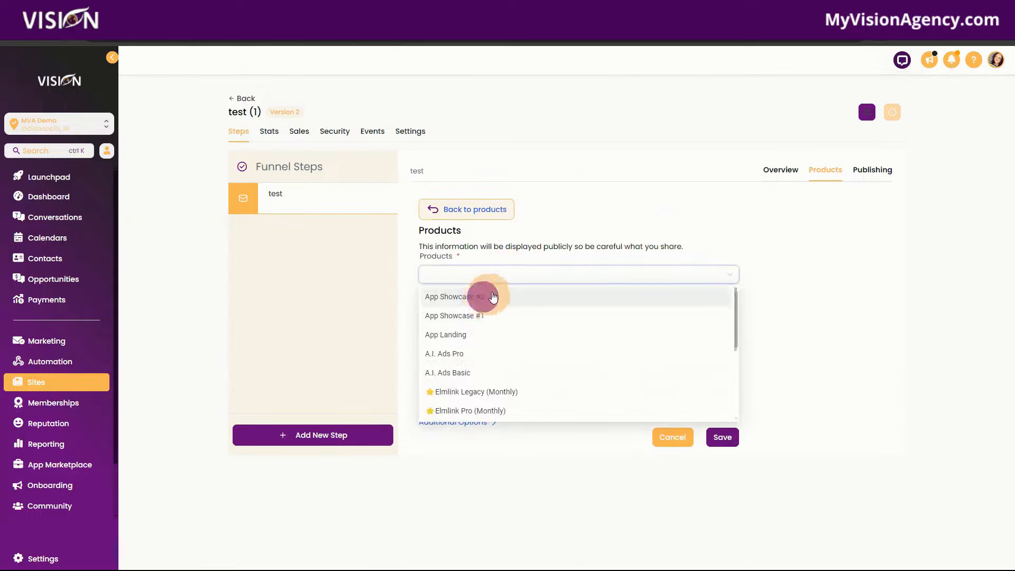
left_click(493, 297)
left_click(454, 330)
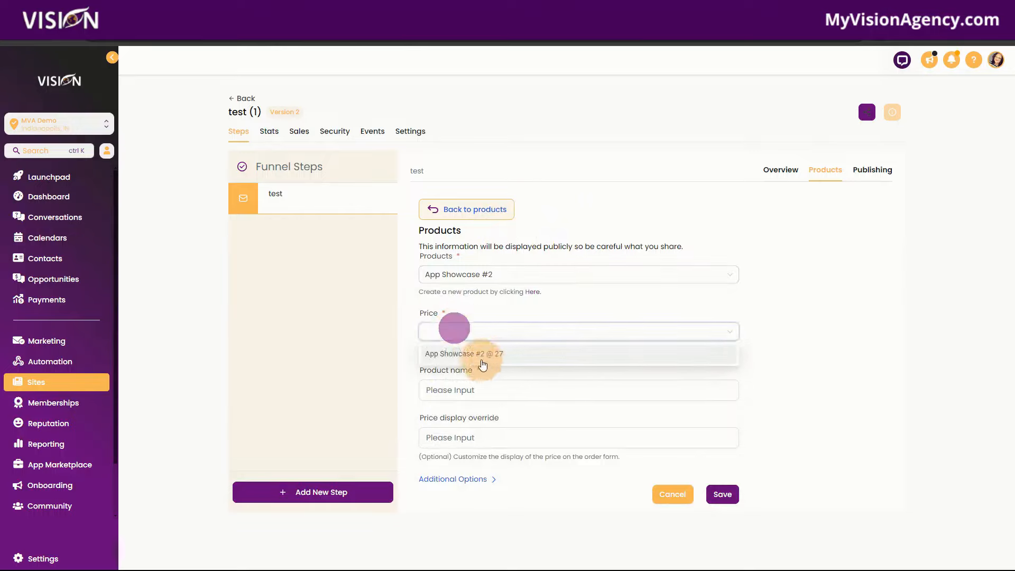
left_click(483, 353)
Review the product's name, price display override and additional options, and save the product to the funnel step
left_click_drag(511, 391, 402, 391)
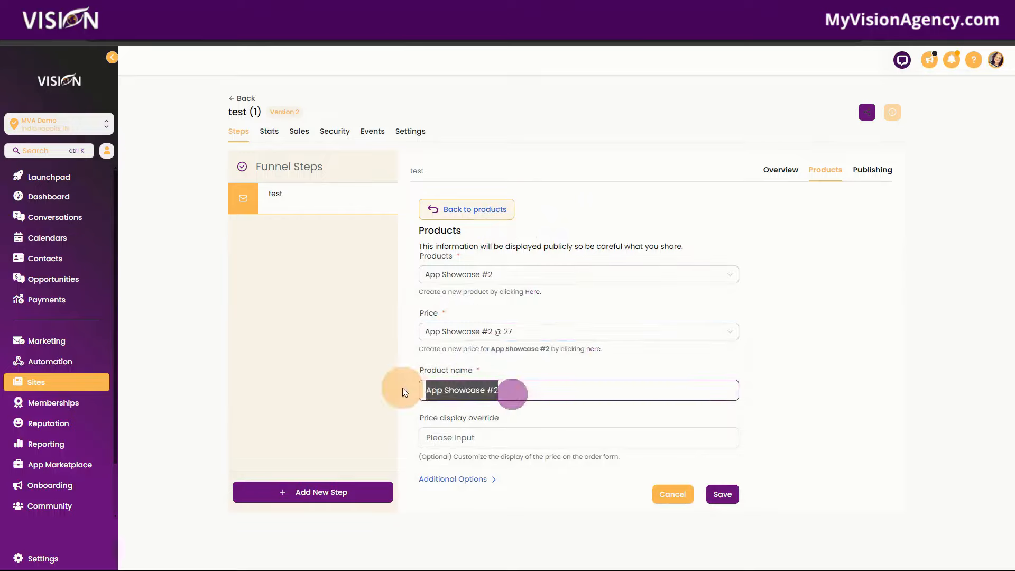
left_click(499, 438)
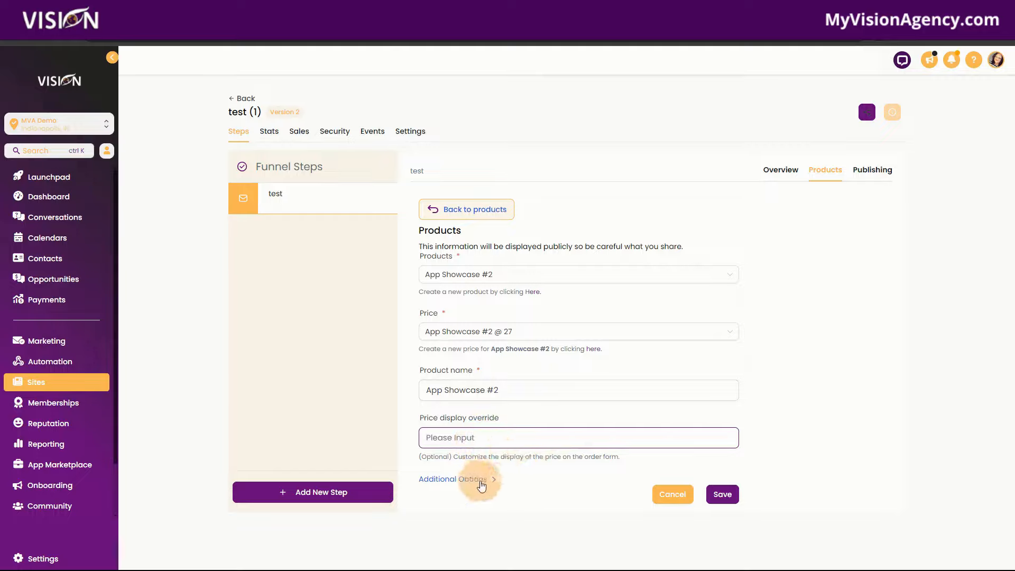
left_click(481, 482)
scroll(587, 417, "down", 2)
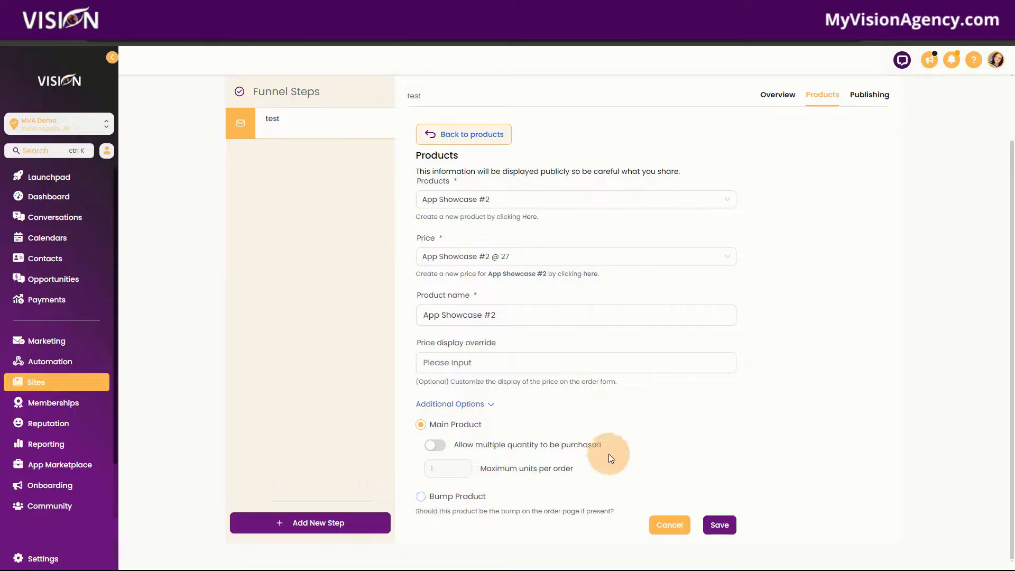
left_click(426, 403)
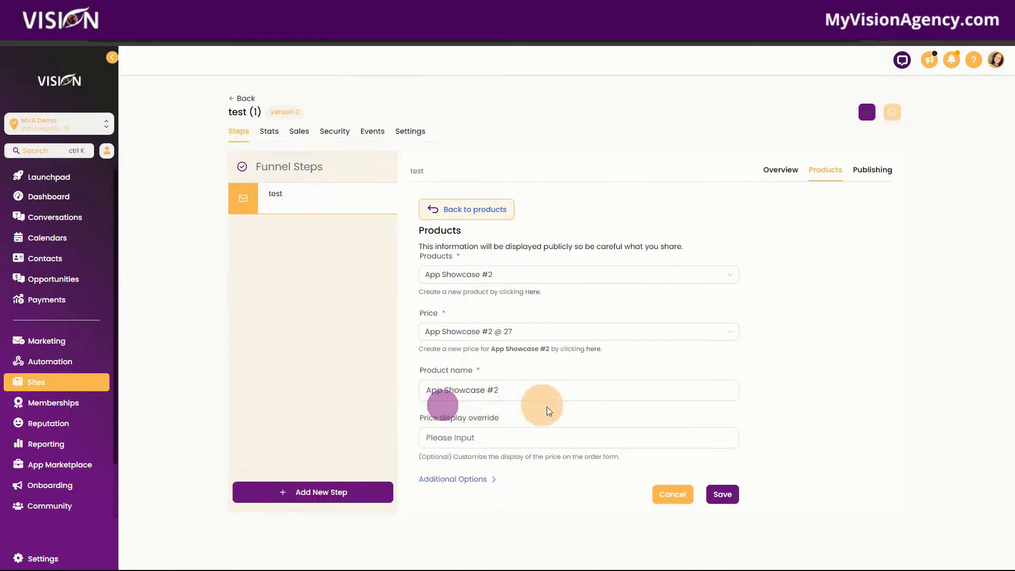
left_click(731, 496)
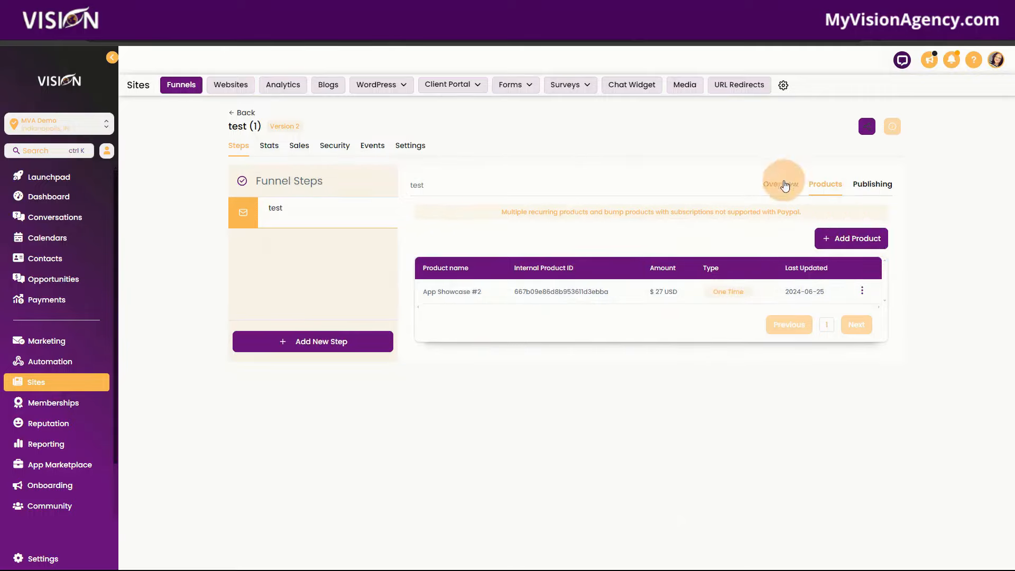
Open the test page in the page editor and add a 1 Column row to its empty section
left_click(783, 184)
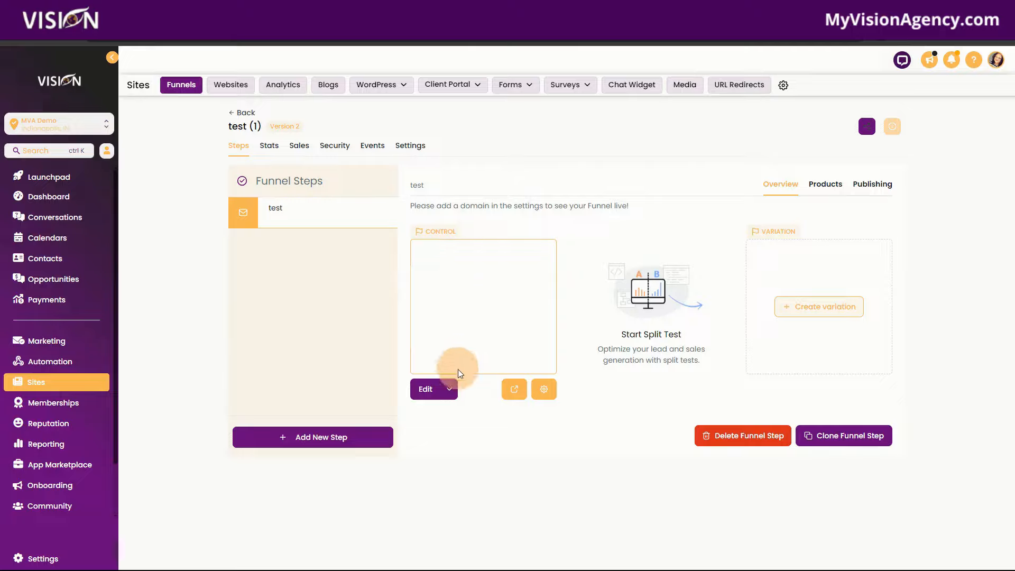
left_click(450, 391)
left_click(447, 361)
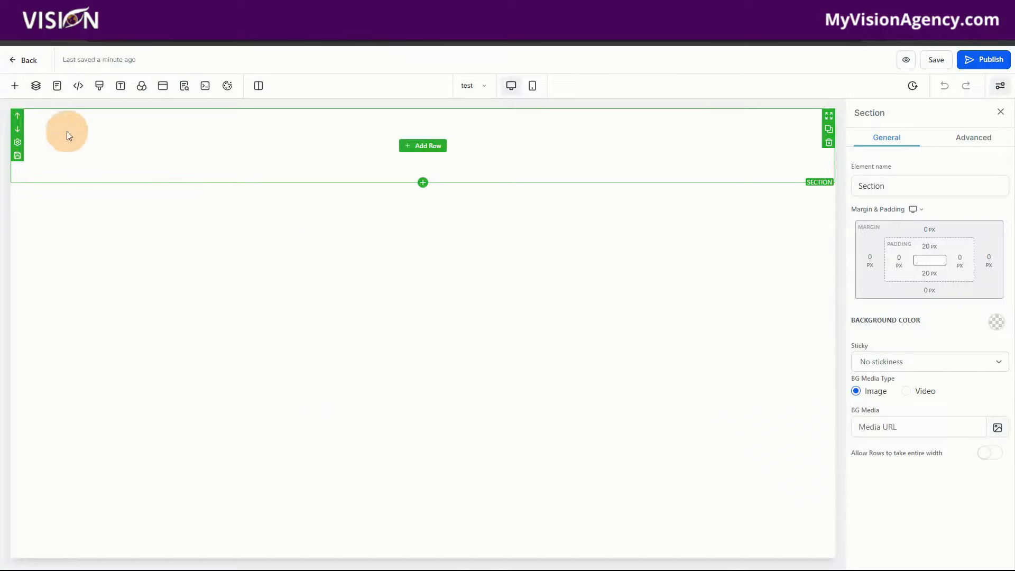
left_click(13, 85)
left_click(462, 166)
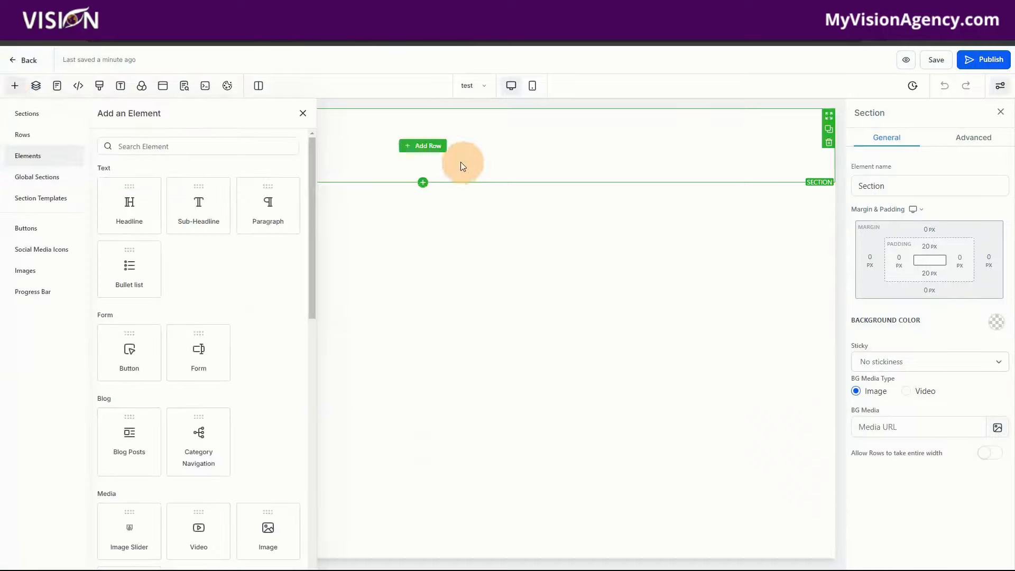
left_click(436, 152)
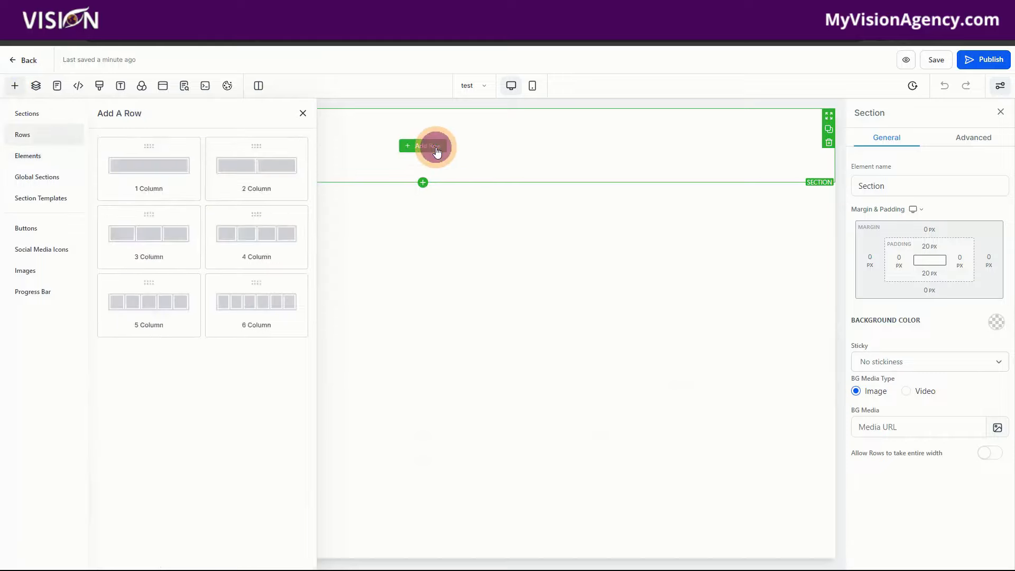
left_click_drag(140, 162, 523, 146)
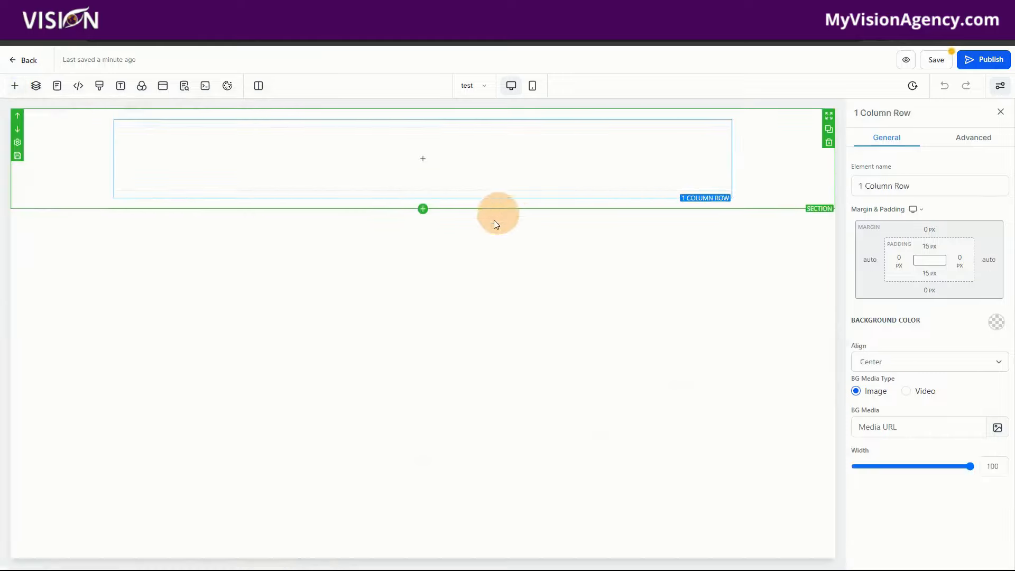
Add a 1 Step Order element to the row's empty column and look through the order form
left_click(423, 159)
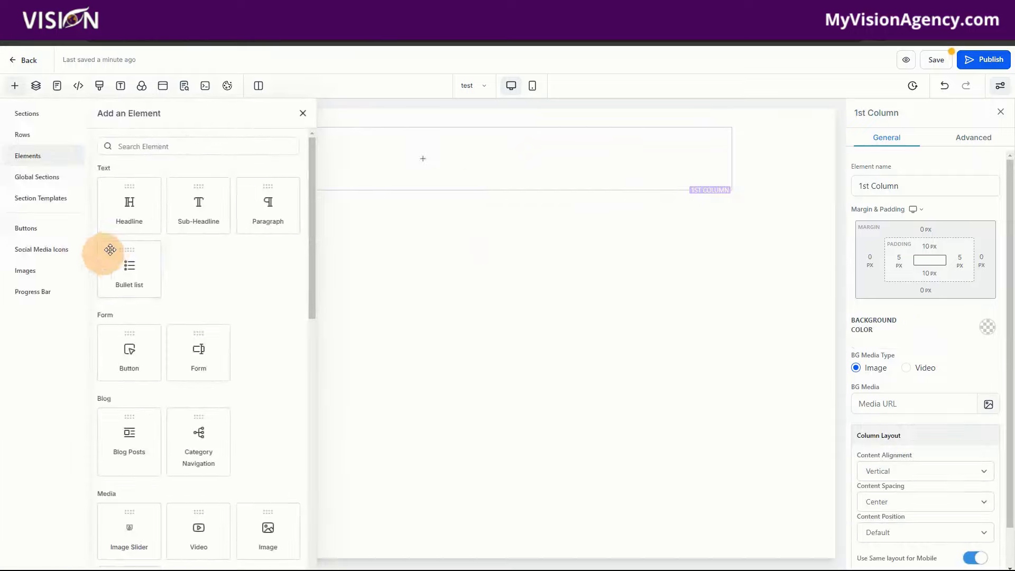
scroll(270, 391, "down", 5)
scroll(270, 390, "down", 7)
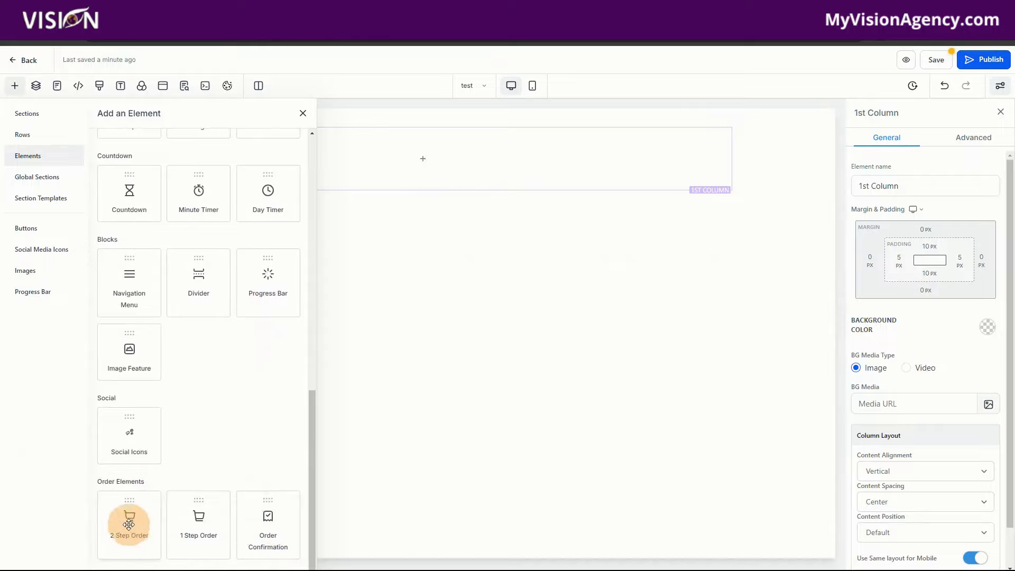
left_click_drag(192, 529, 459, 165)
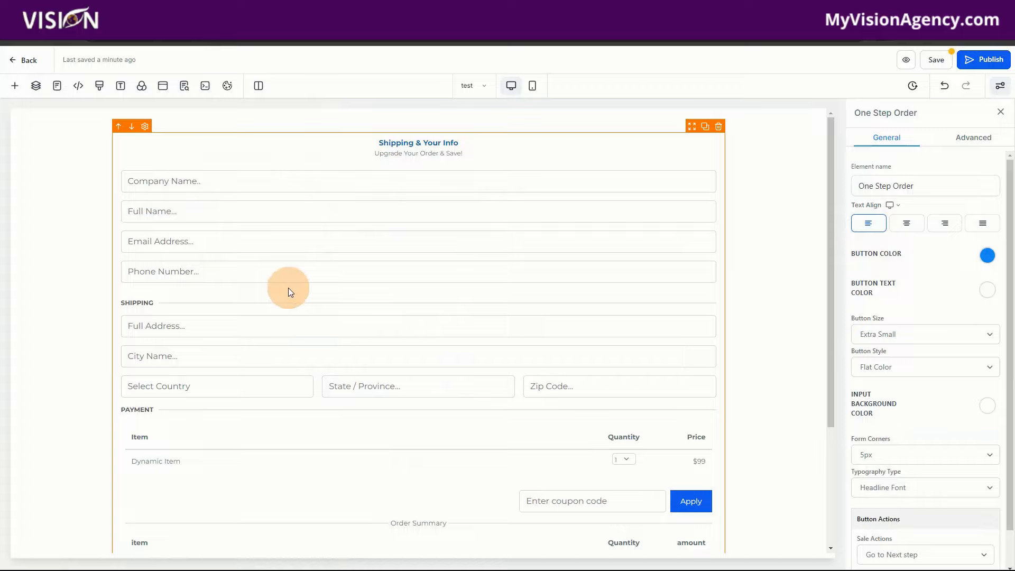
scroll(426, 428, "down", 3)
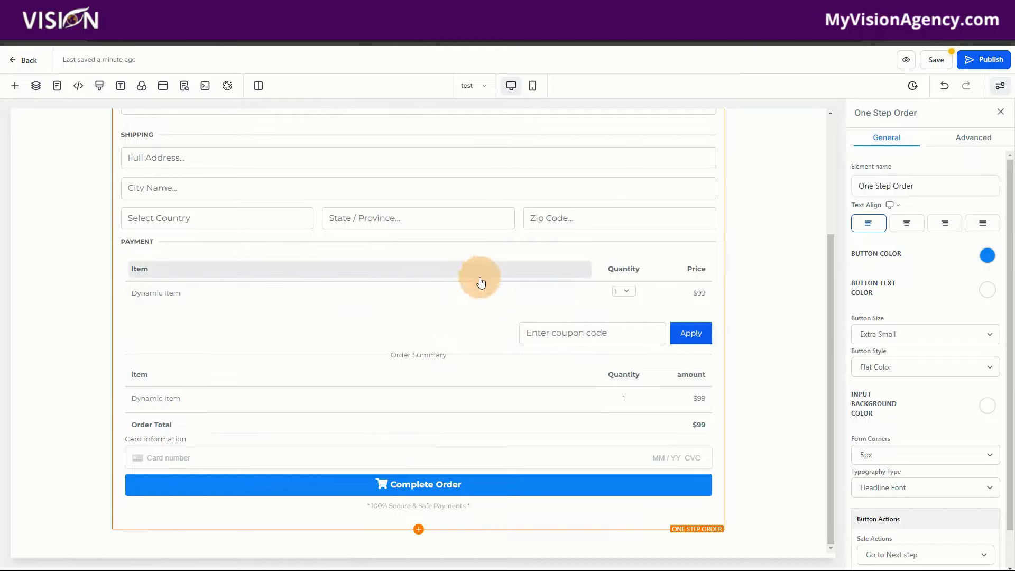
scroll(418, 318, "up", 3)
Set the button color of the one-step order form to black and check the Complete Order button
left_click(396, 159)
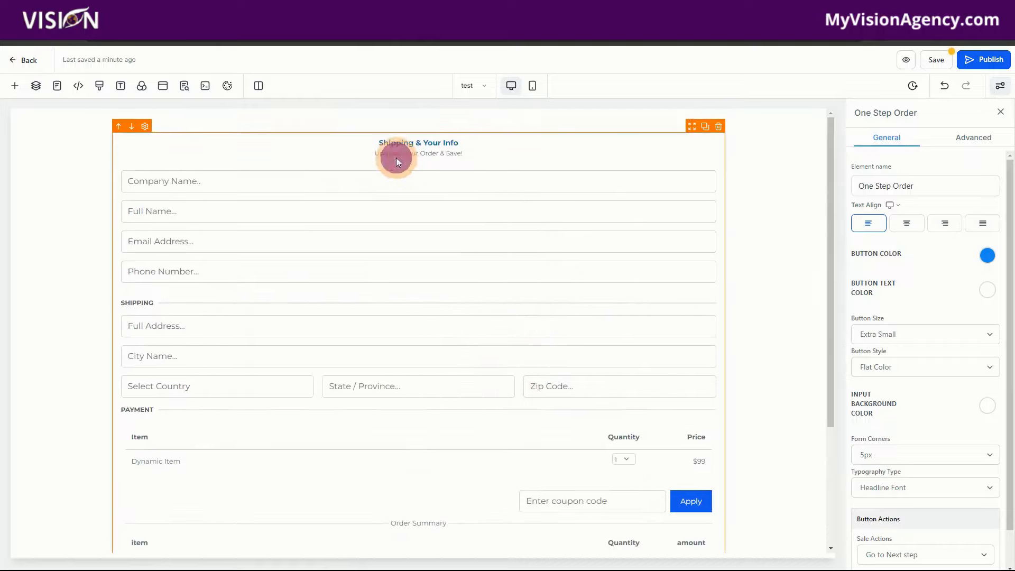
left_click(991, 261)
left_click(941, 279)
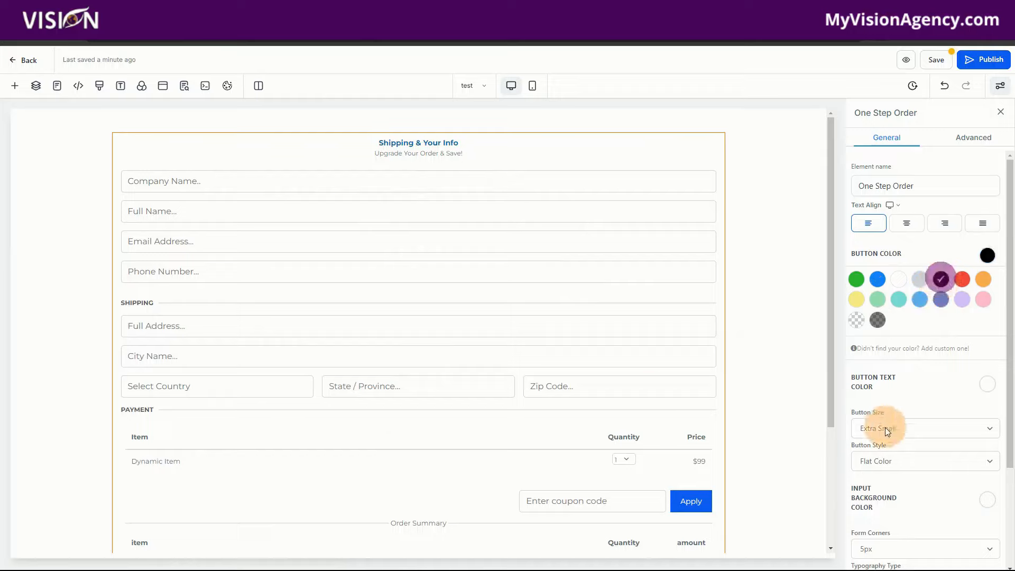
scroll(623, 408, "down", 3)
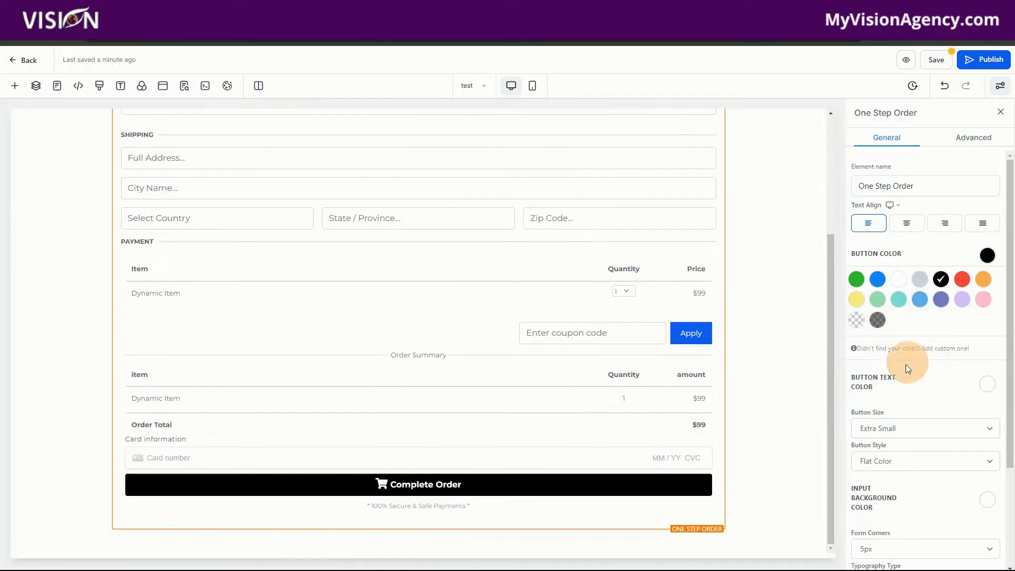
Review the sale action choices for the order button, keeping Go to Next step
scroll(927, 415, "down", 1)
scroll(927, 415, "down", 3)
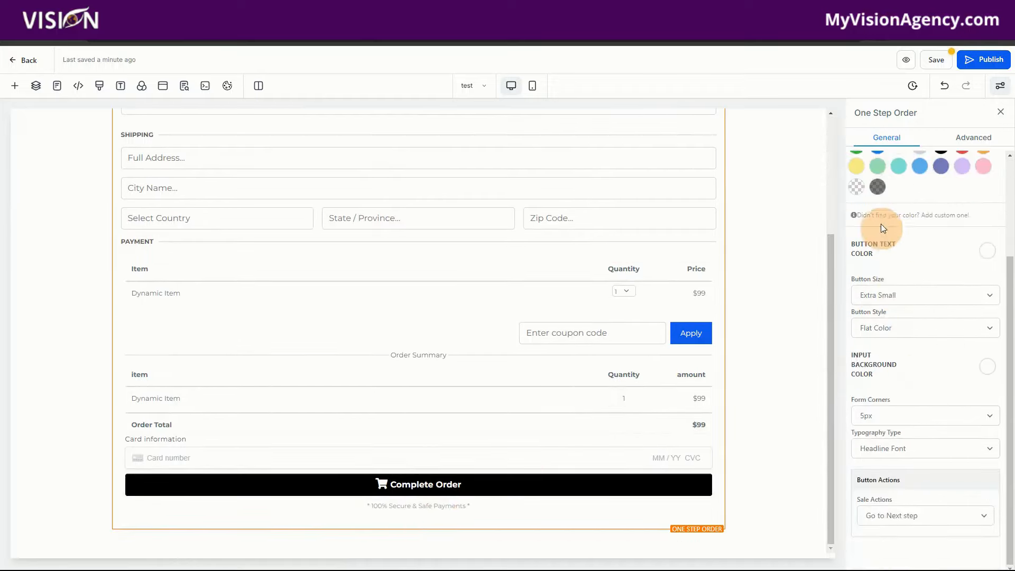
left_click(896, 516)
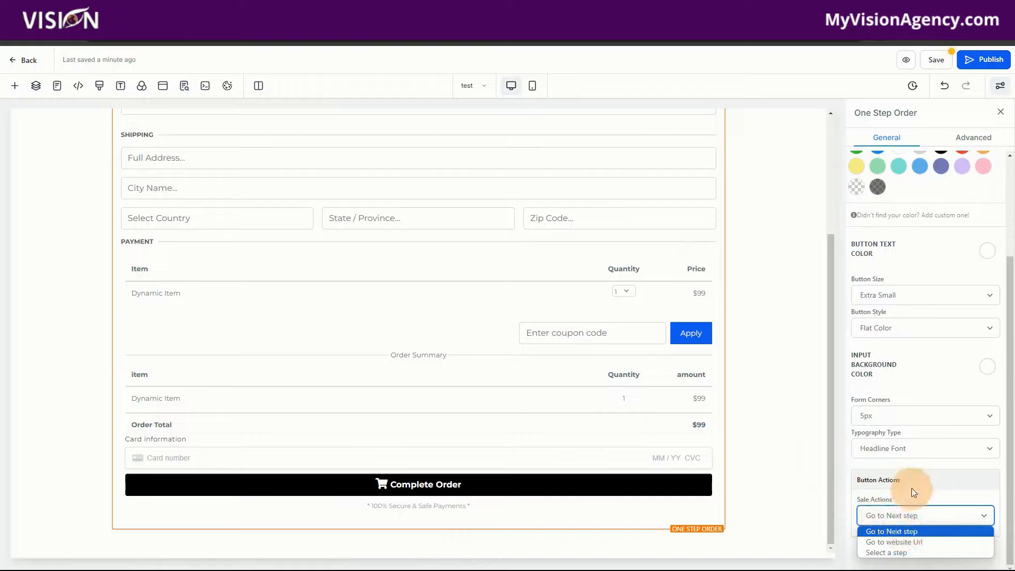
left_click(897, 532)
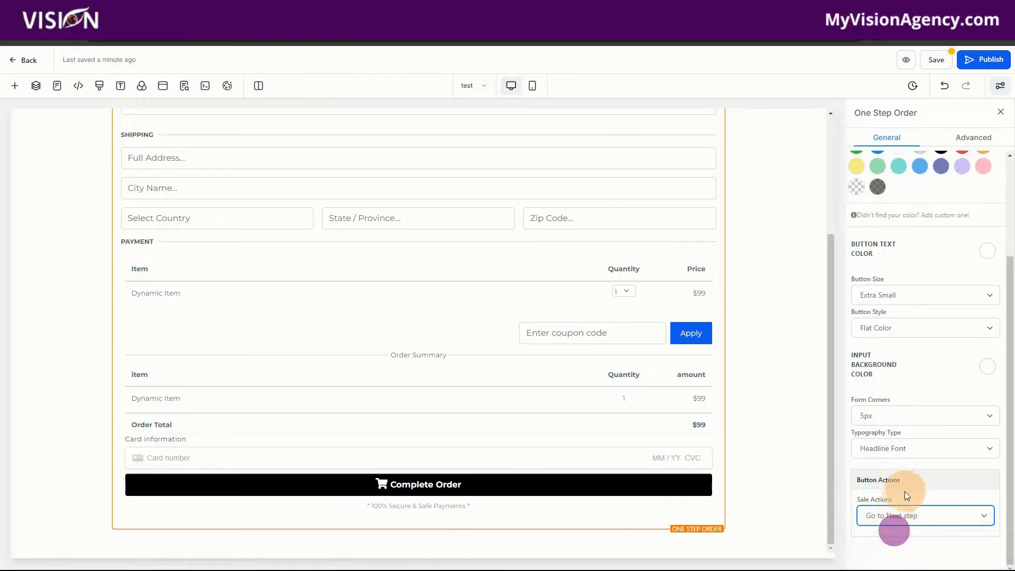
left_click(24, 60)
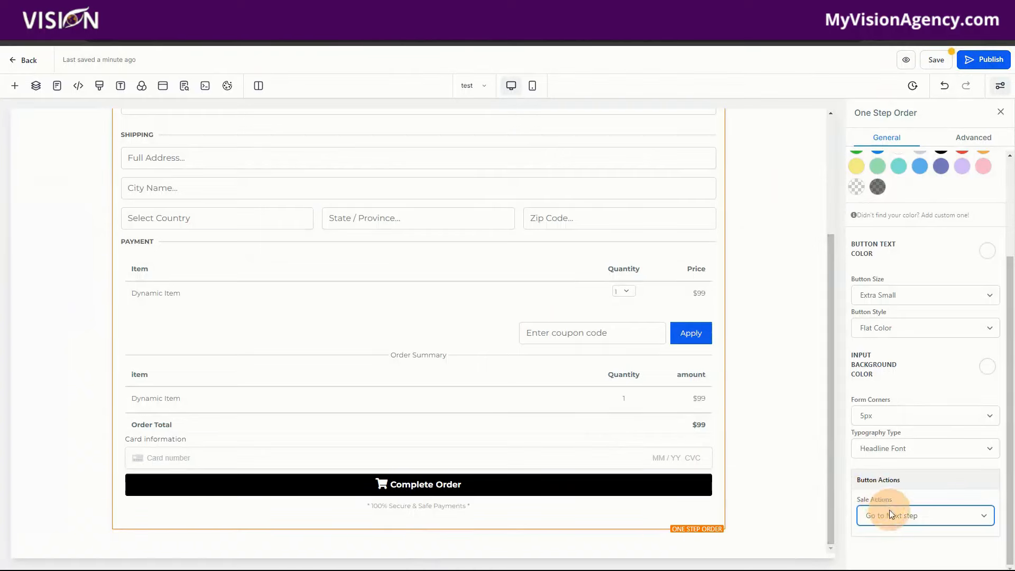
left_click(887, 511)
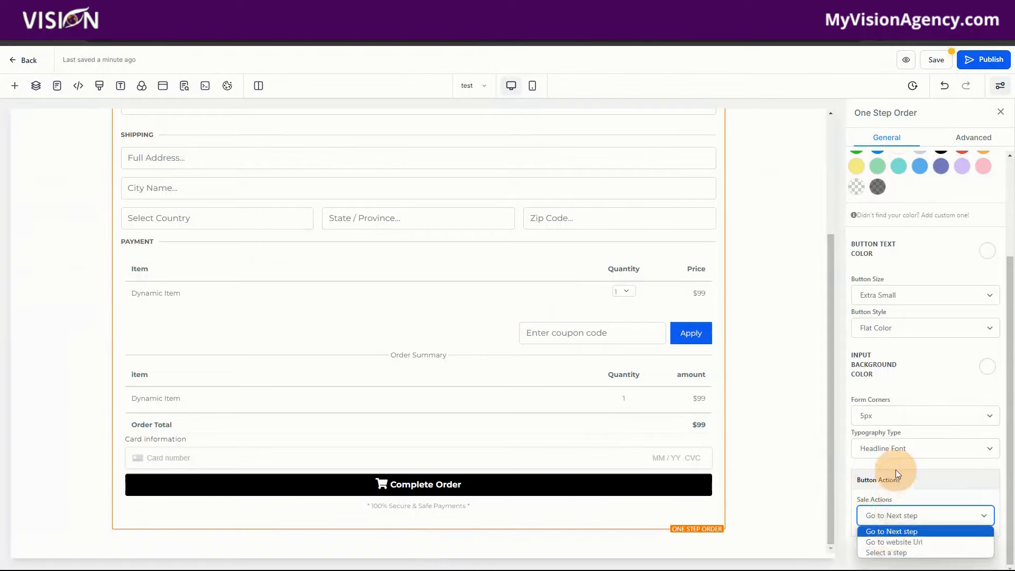
left_click(897, 493)
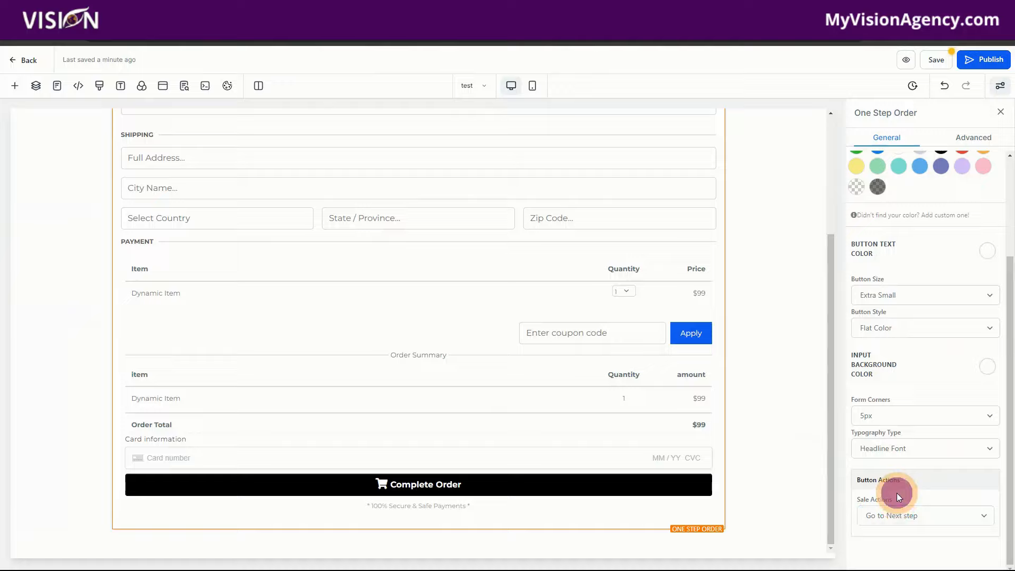
In the order form's advanced options, set the headline to Contact Info and clear the sub headline
scroll(611, 426, "up", 2)
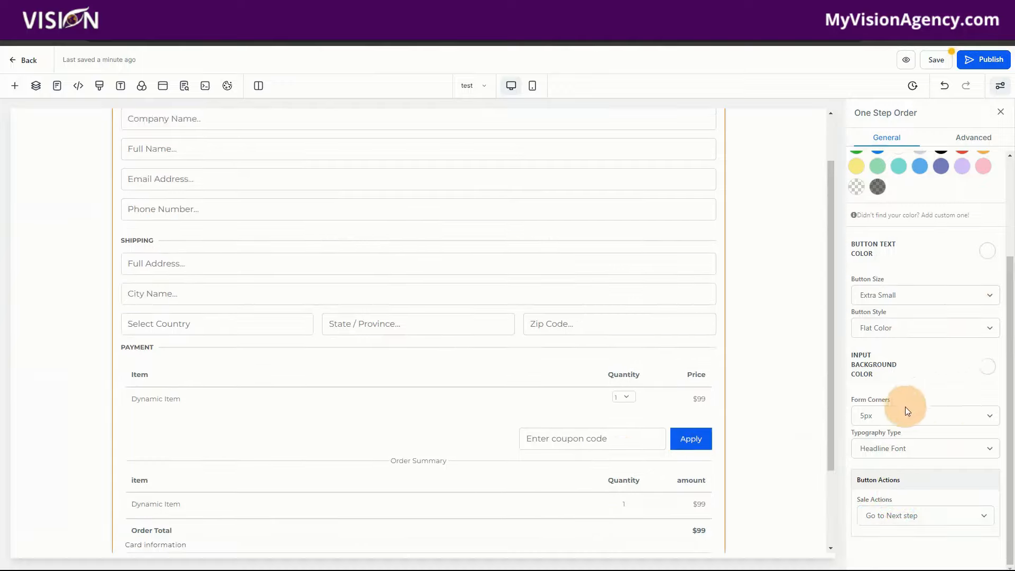
scroll(912, 386, "up", 3)
left_click(974, 137)
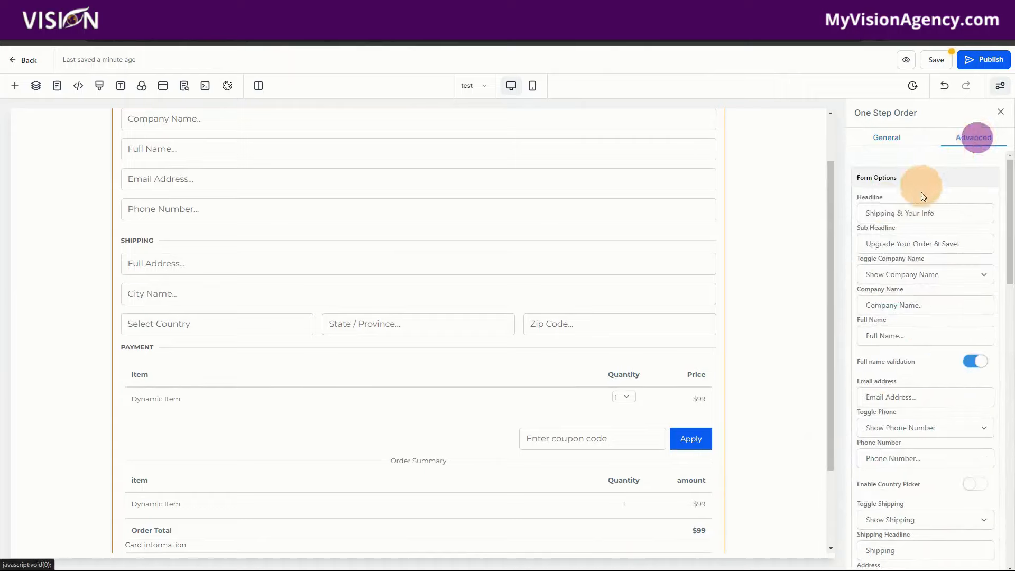
scroll(469, 280, "up", 1)
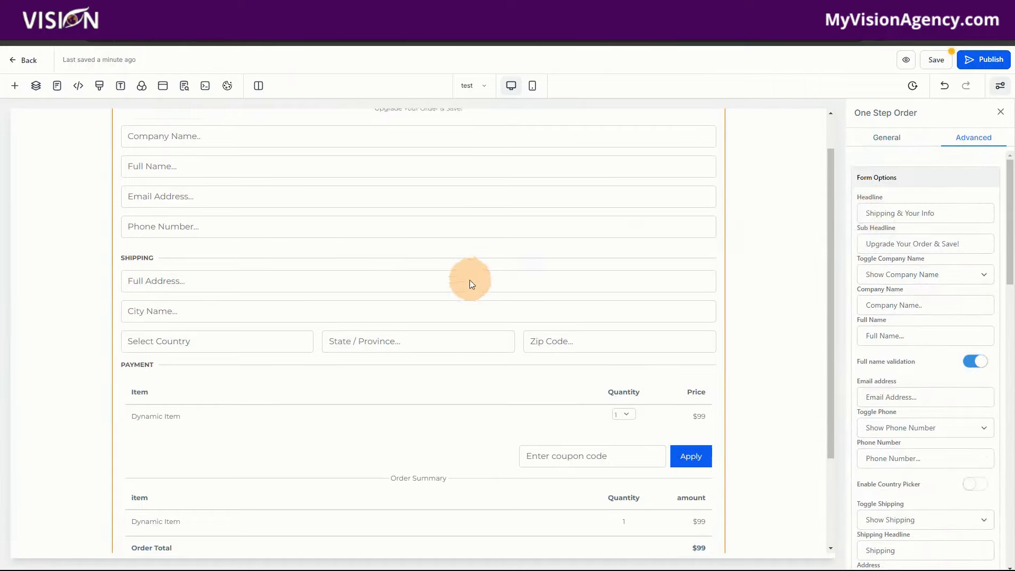
left_click_drag(959, 214, 854, 215)
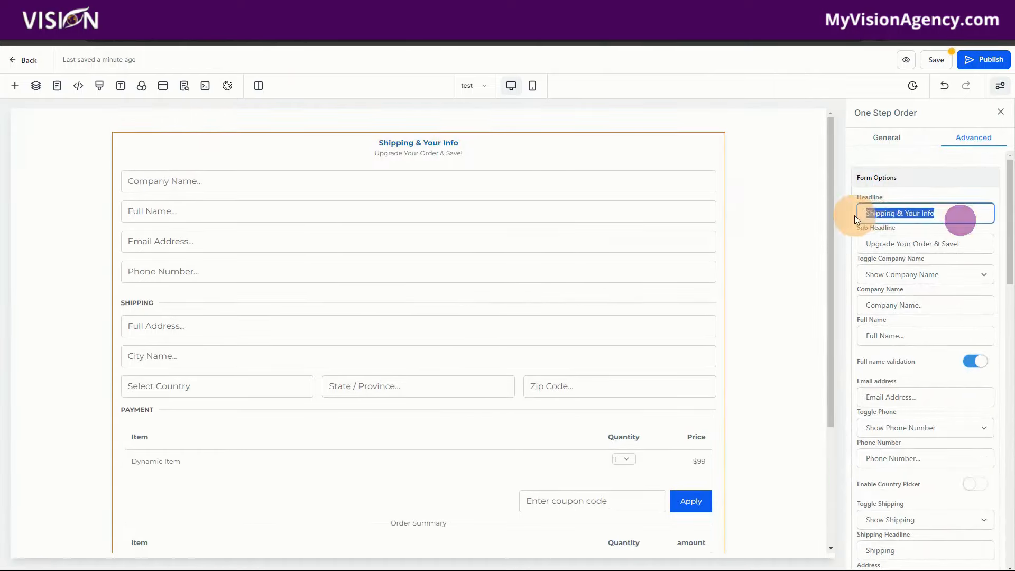
type("Contact5")
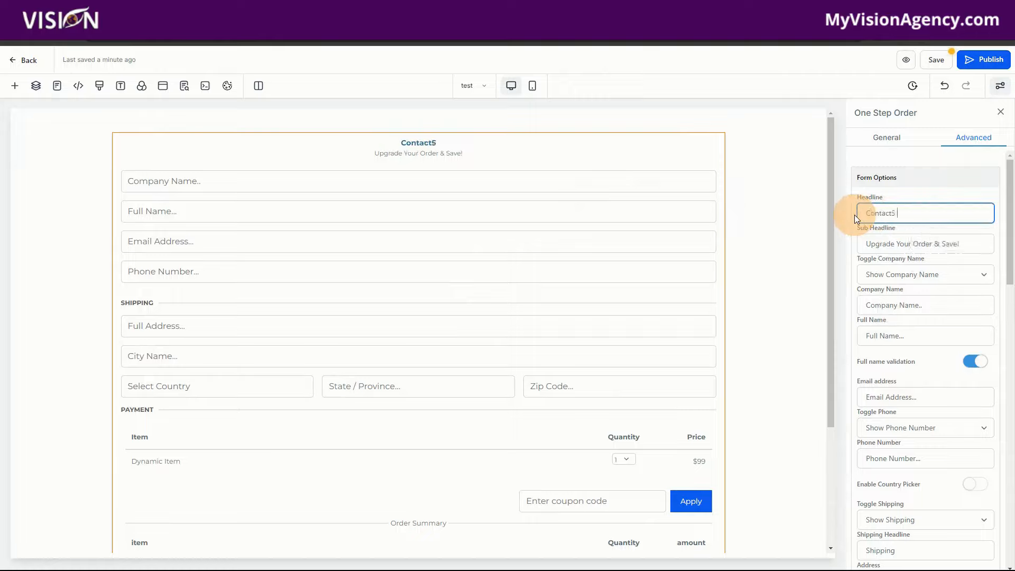
key("BackSpace")
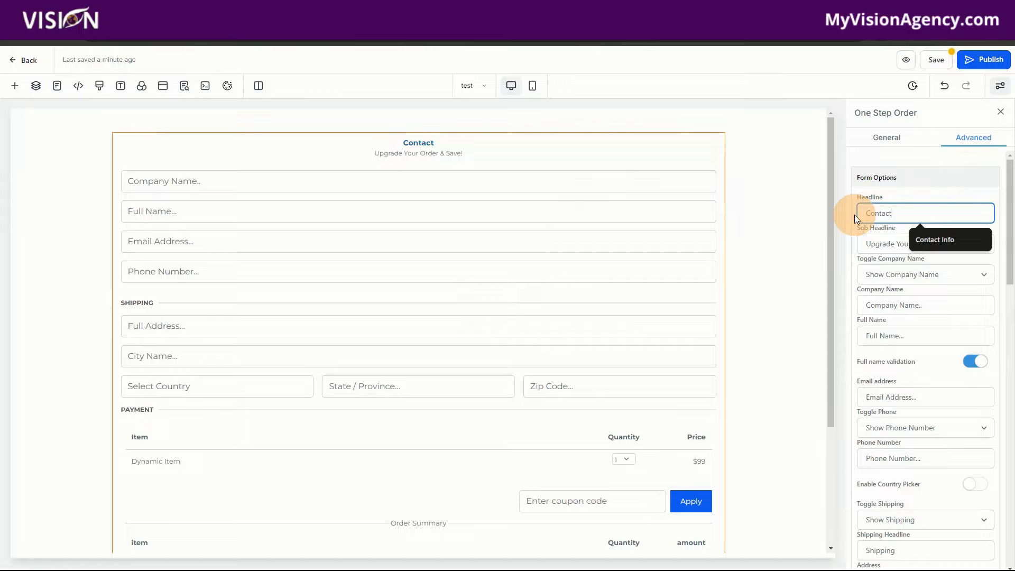
left_click(949, 244)
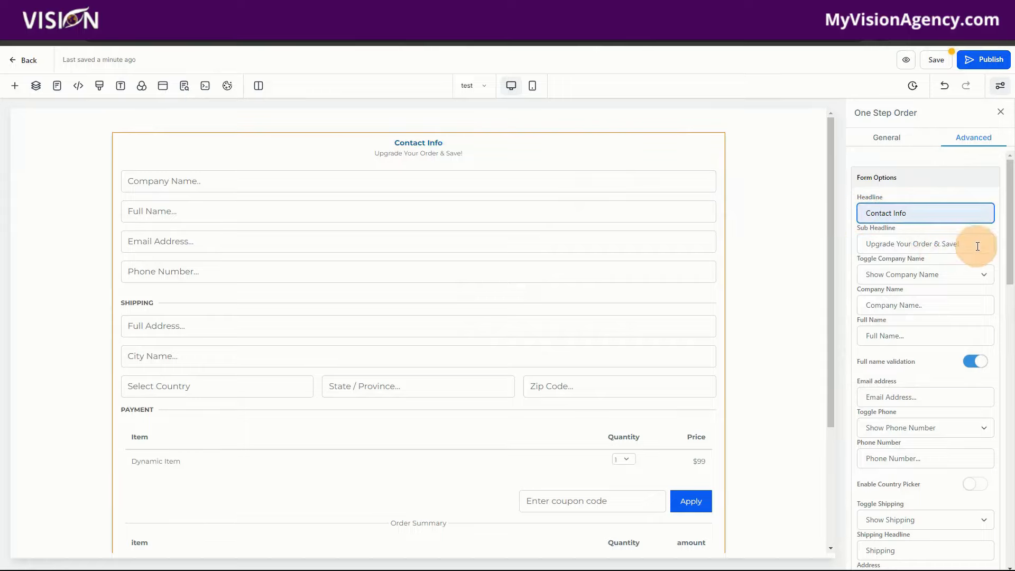
left_click_drag(978, 246, 851, 243)
key("BackSpace")
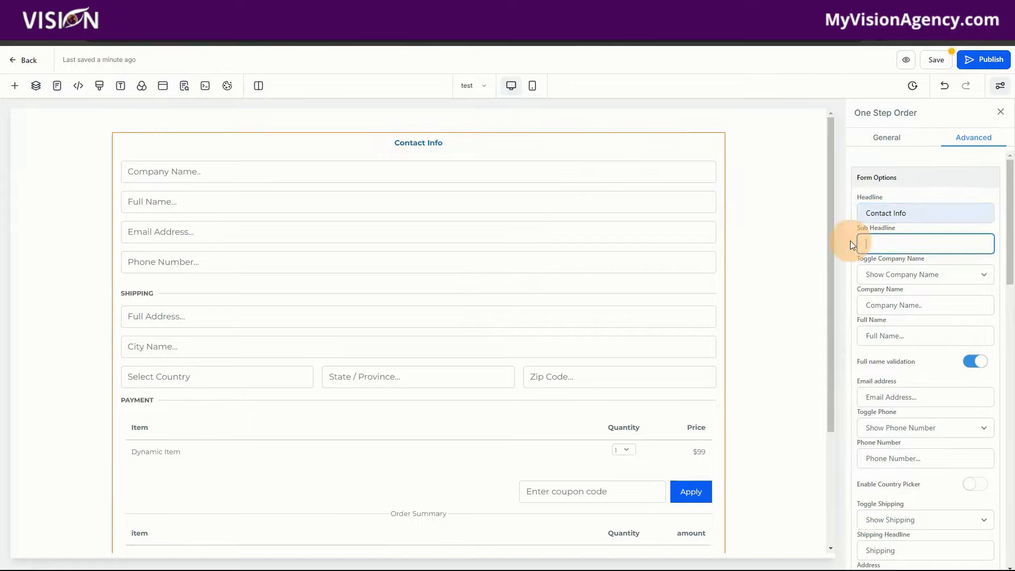
Clear the order form's headline and hide the company name field
left_click_drag(915, 212, 813, 211)
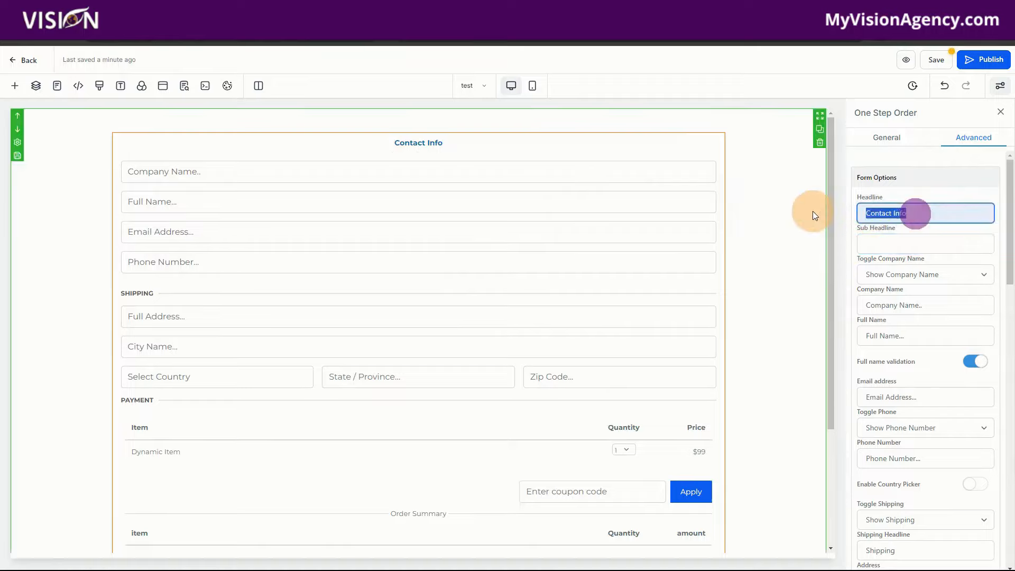
key("BackSpace")
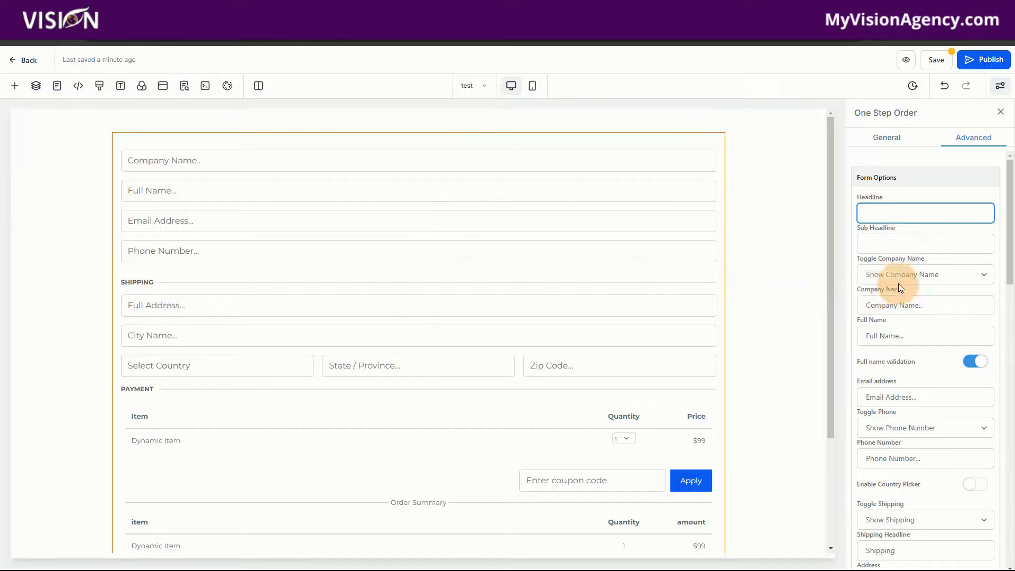
left_click(937, 283)
left_click(923, 298)
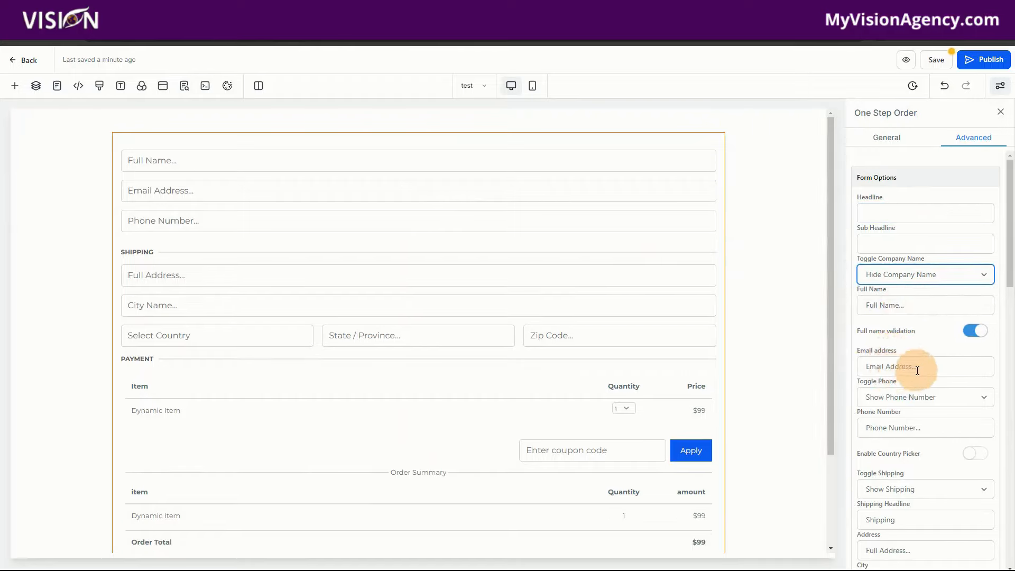
Hide the phone number field and the shipping section of the order form
left_click(911, 395)
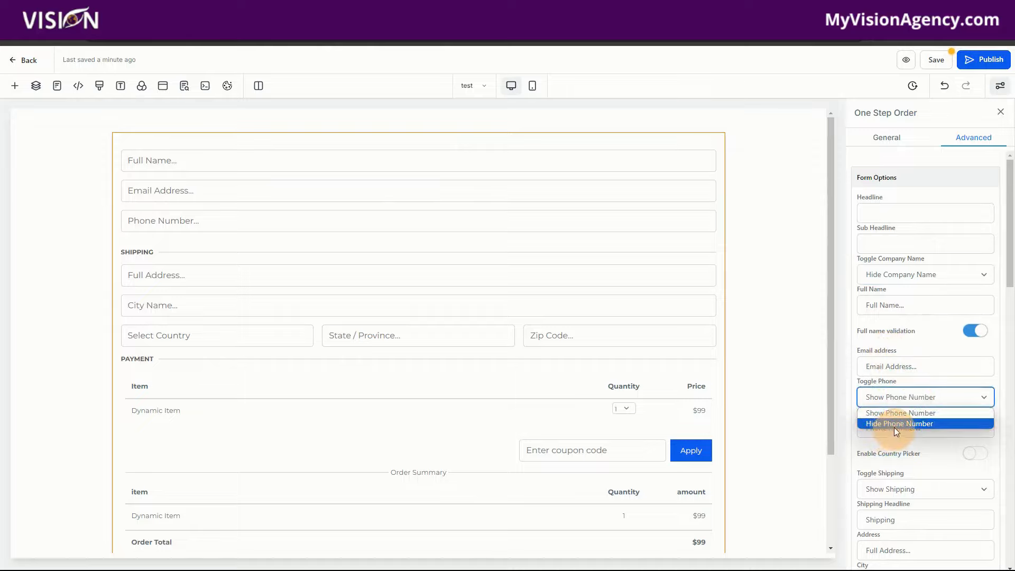
left_click(892, 424)
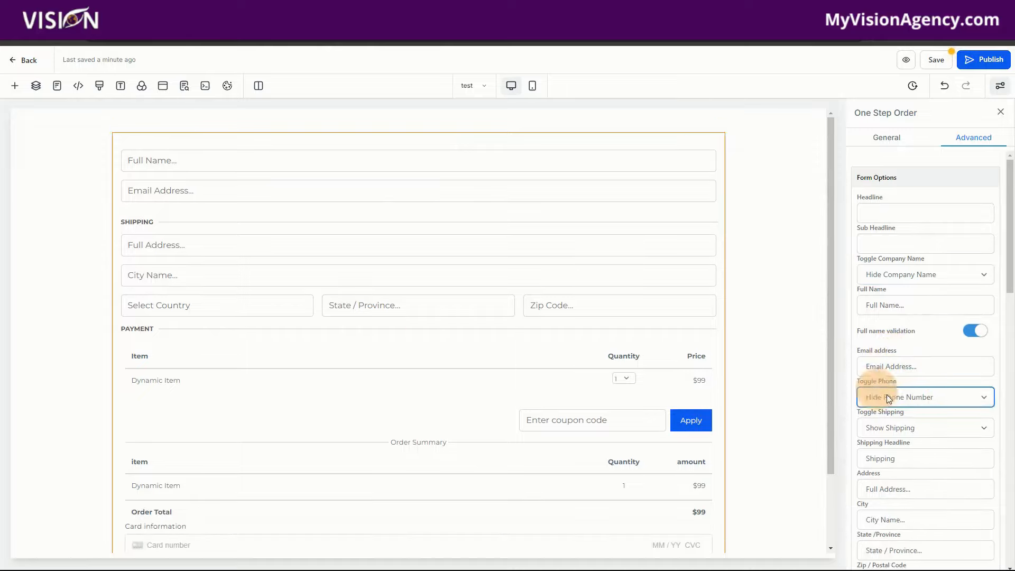
scroll(920, 370, "down", 2)
left_click(902, 322)
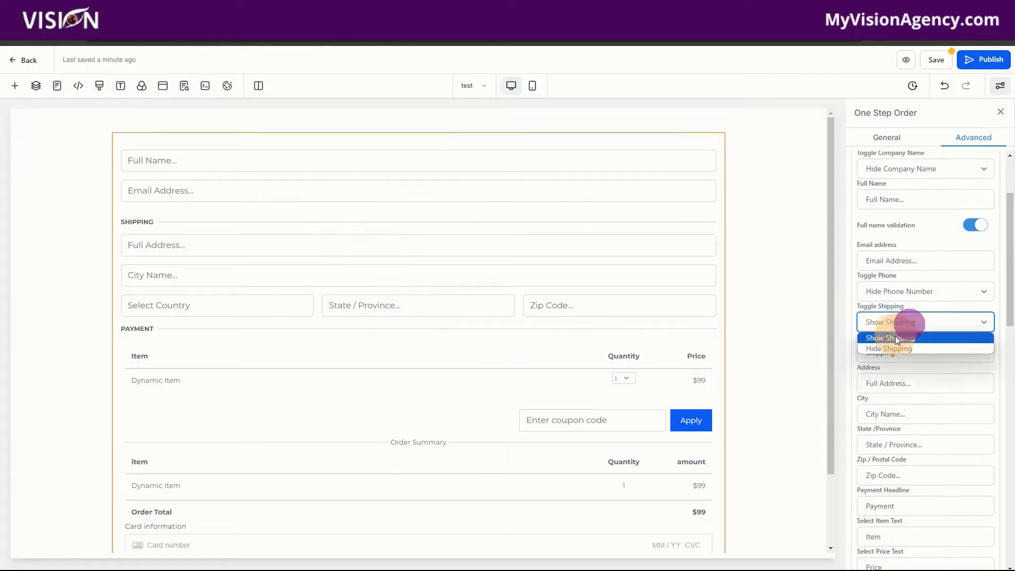
left_click(889, 349)
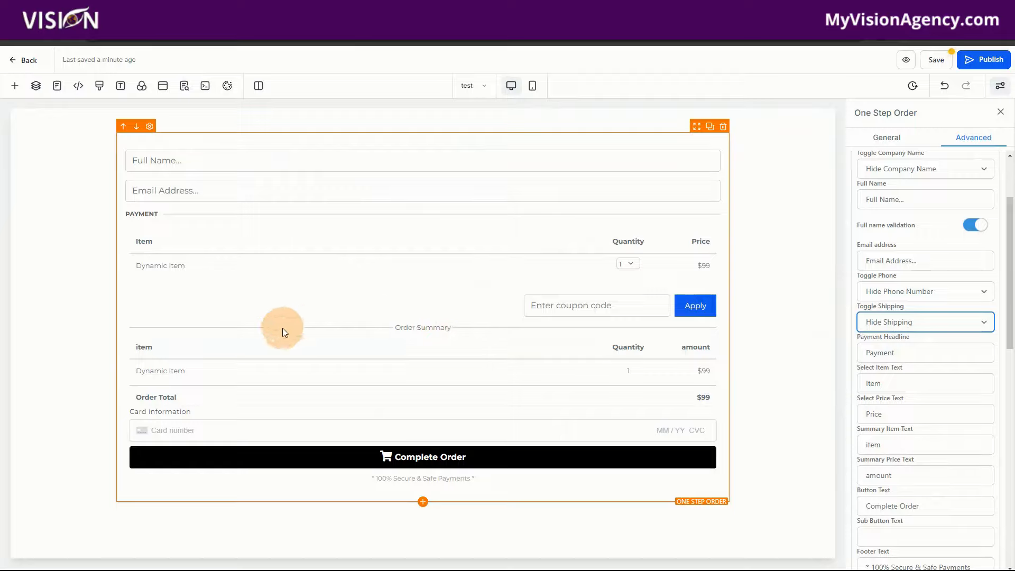
left_click(573, 310)
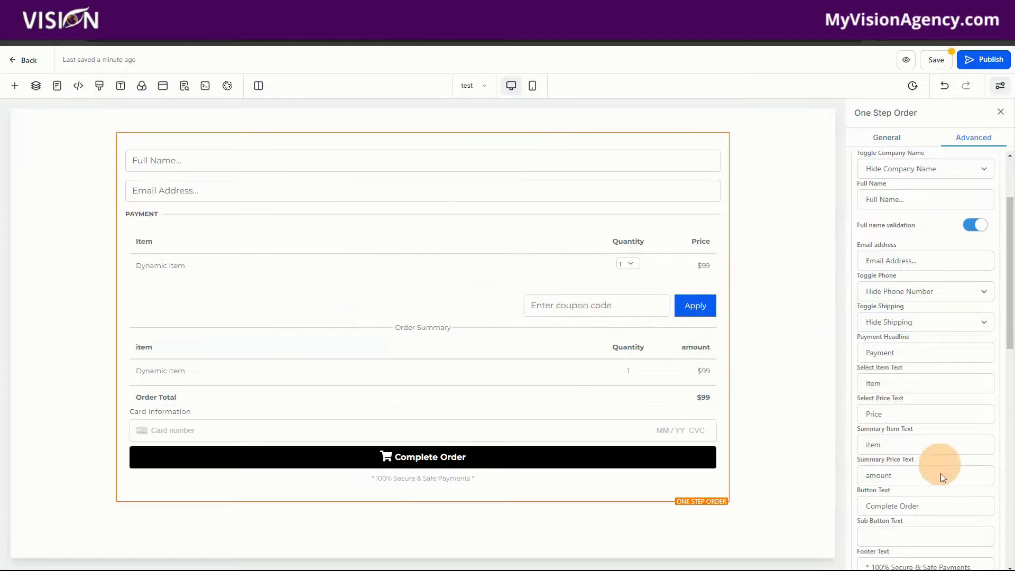
Disable coupon codes in the order form's coupon options and enable them again to compare the layout
scroll(940, 474, "down", 6)
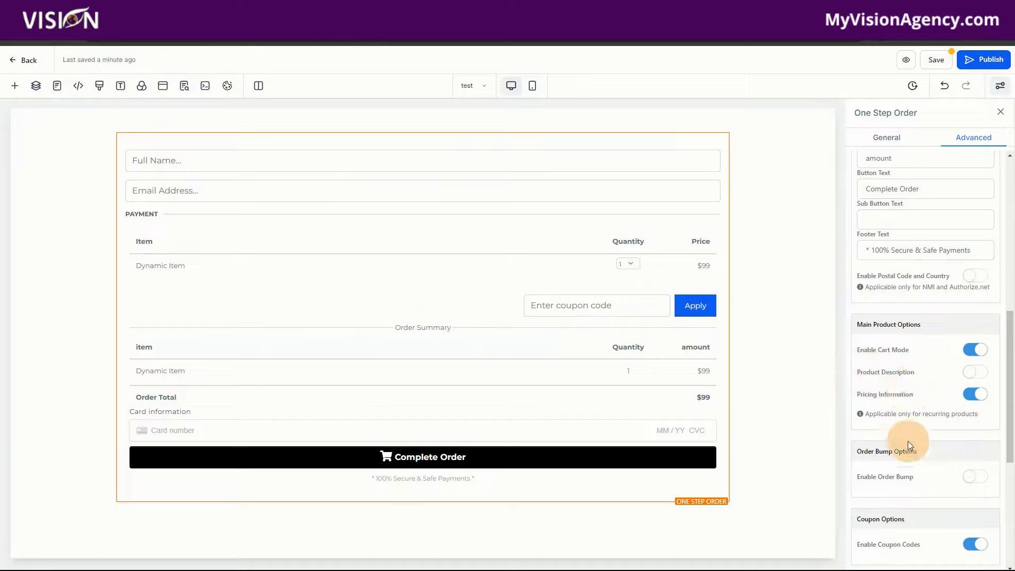
scroll(915, 475, "down", 3)
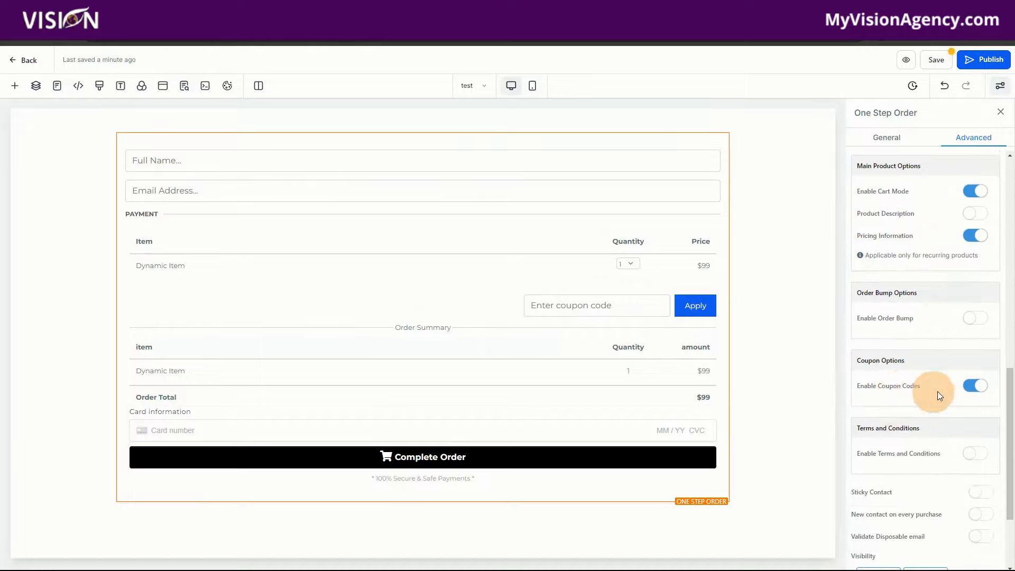
left_click(973, 385)
left_click(975, 385)
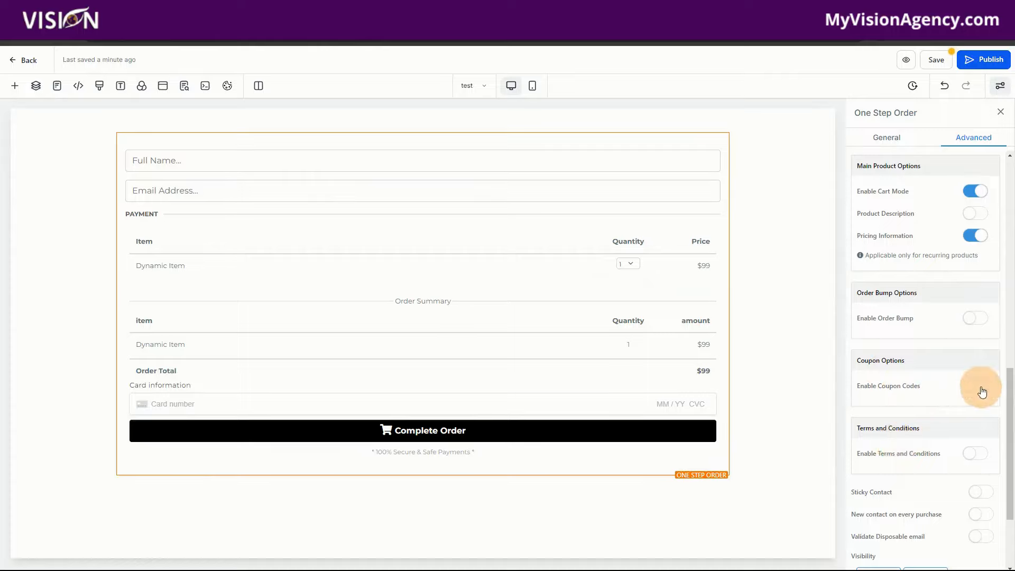
scroll(897, 367, "up", 2)
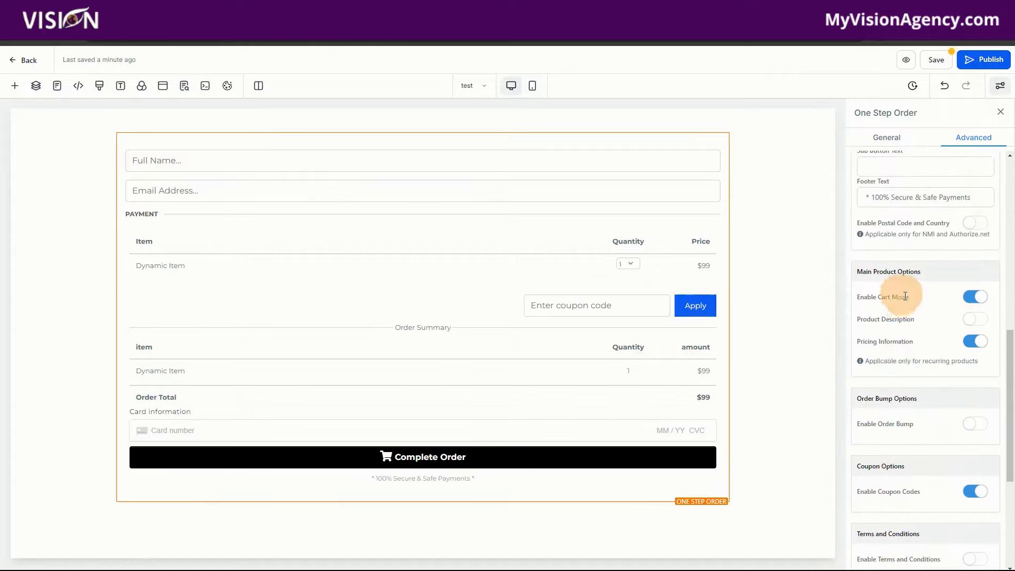
Disable cart mode in the order form's main product options and save the page
left_click(961, 295)
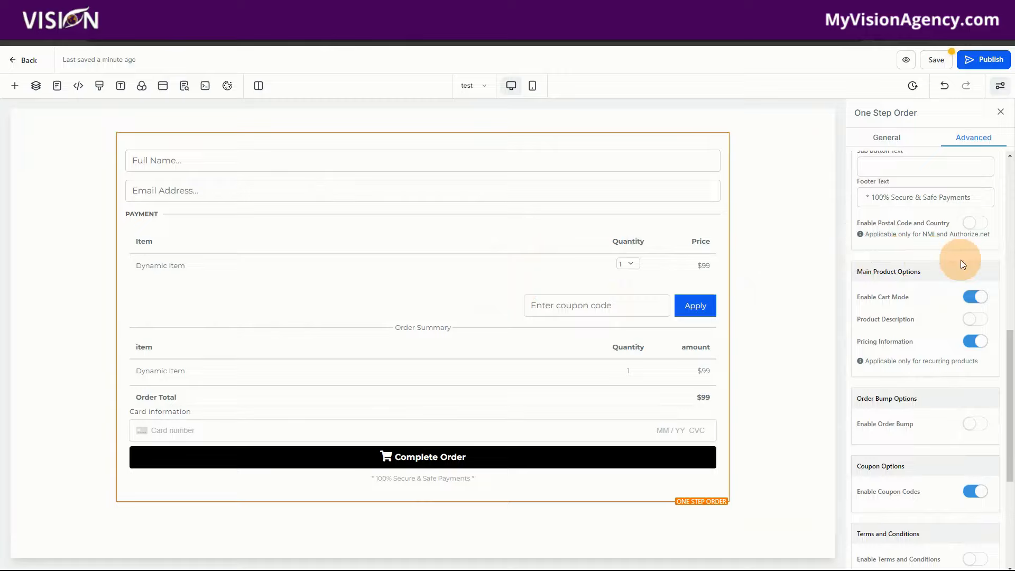
left_click(973, 300)
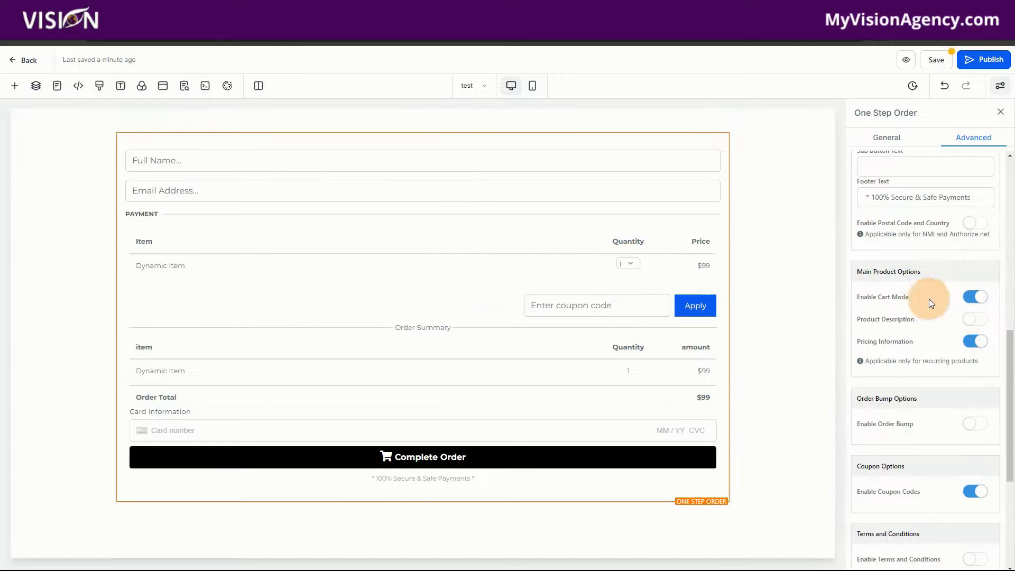
left_click(978, 298)
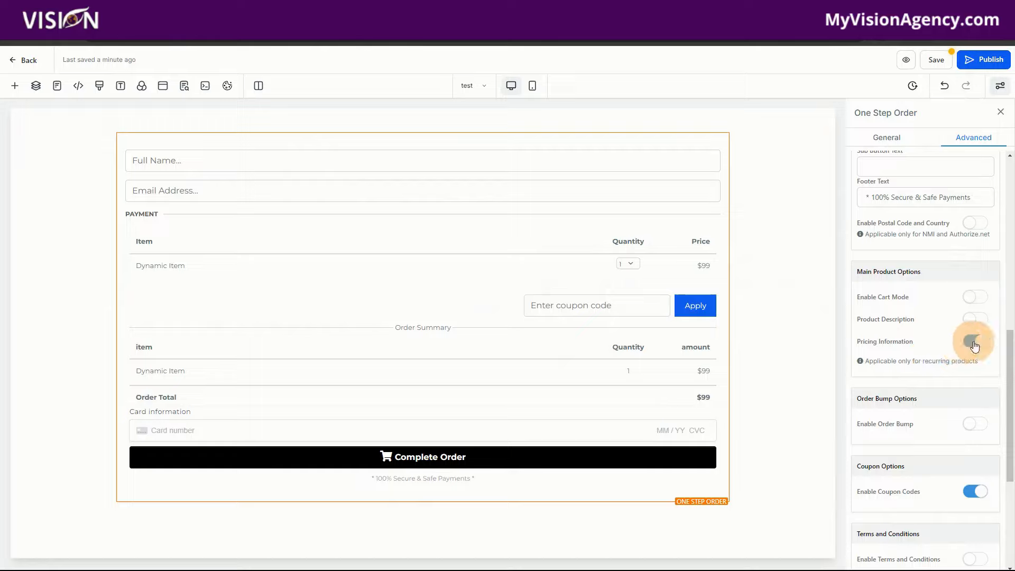
left_click(936, 60)
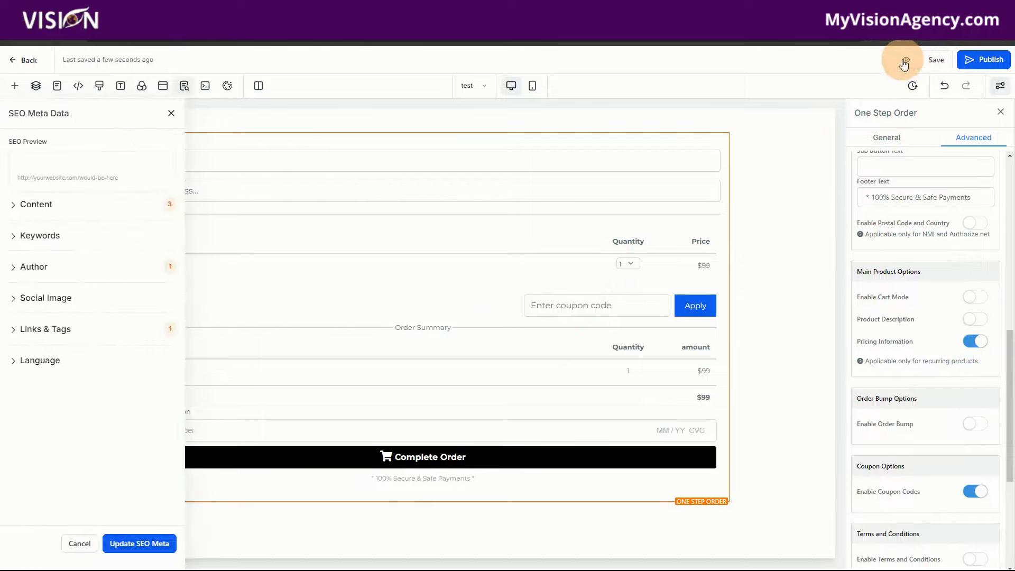
Preview the page and check the App Showcase #2 item, its quantity and the coupon field
left_click(904, 60)
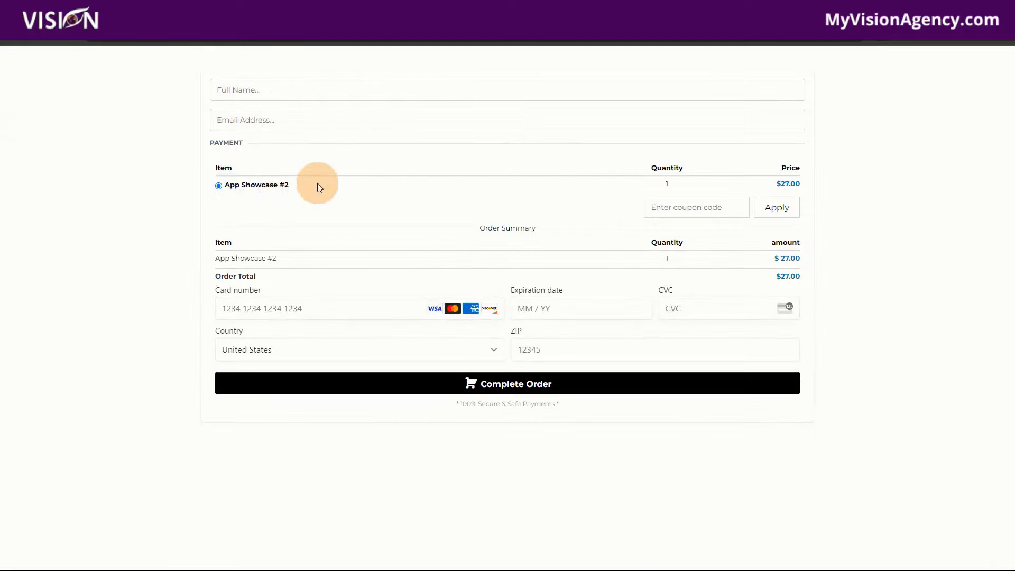
left_click_drag(318, 186, 226, 186)
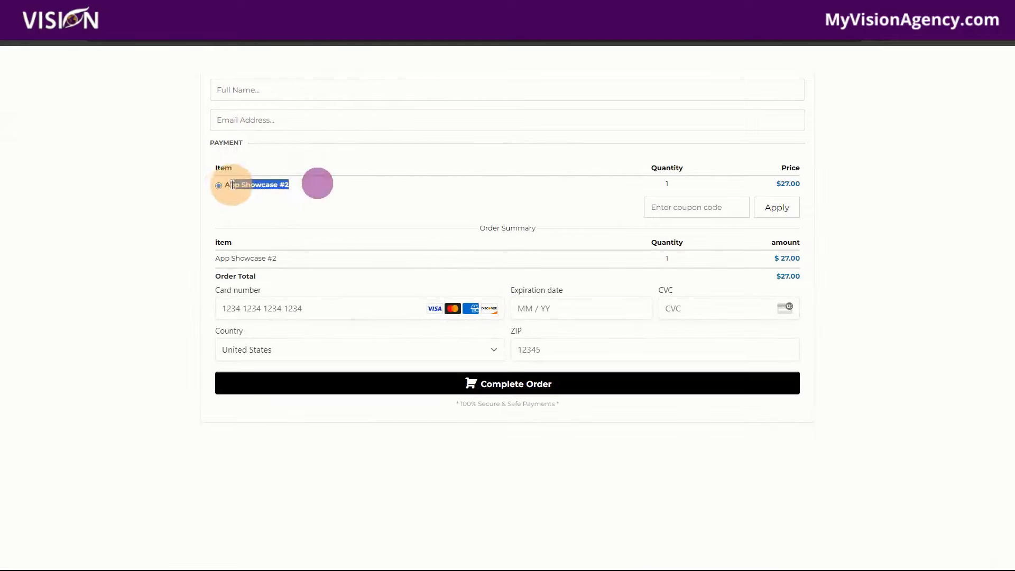
left_click(672, 210)
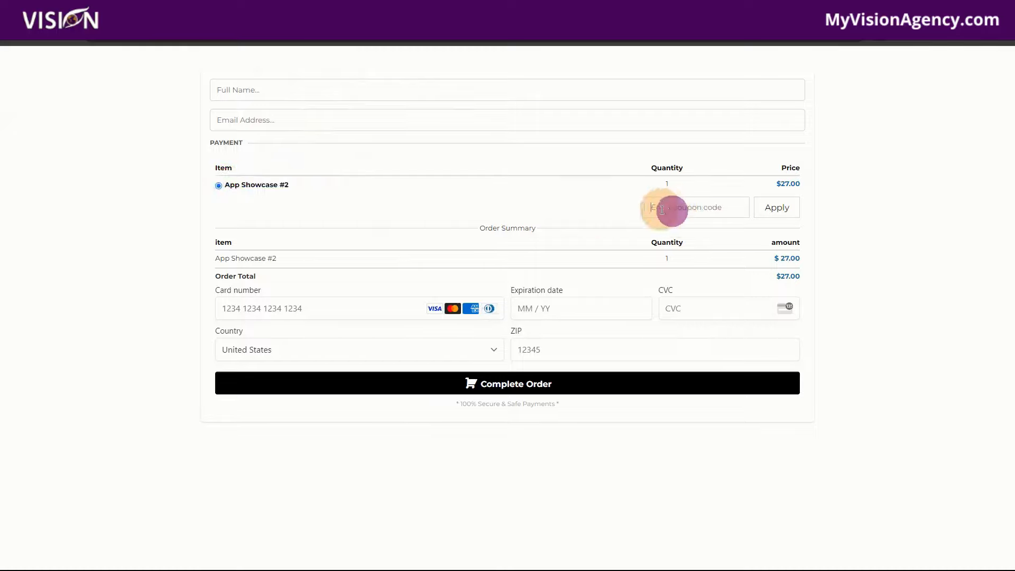
left_click(661, 178)
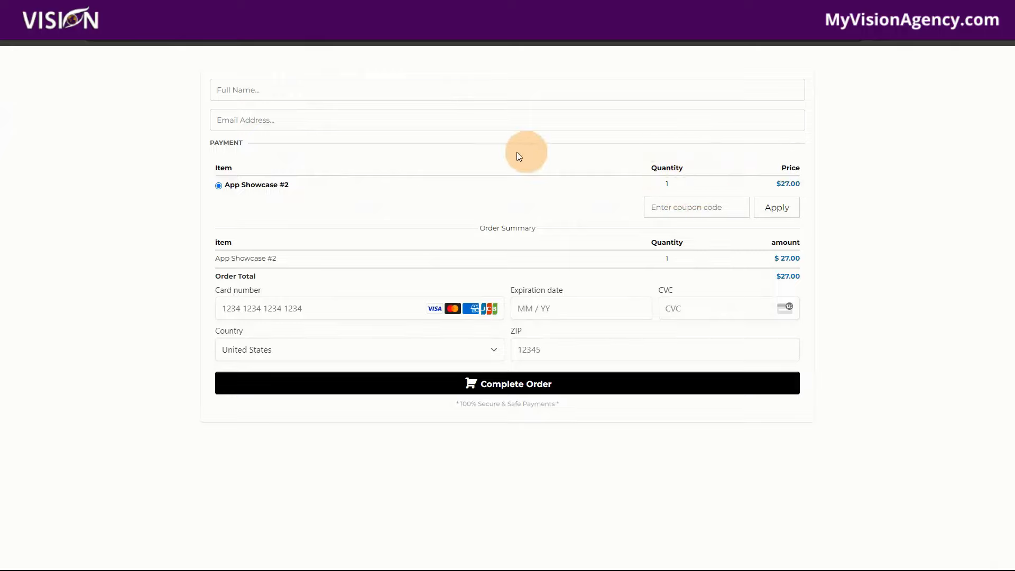
Return to the page editor, enable cart mode, save the page and reload the preview
left_click(217, 11)
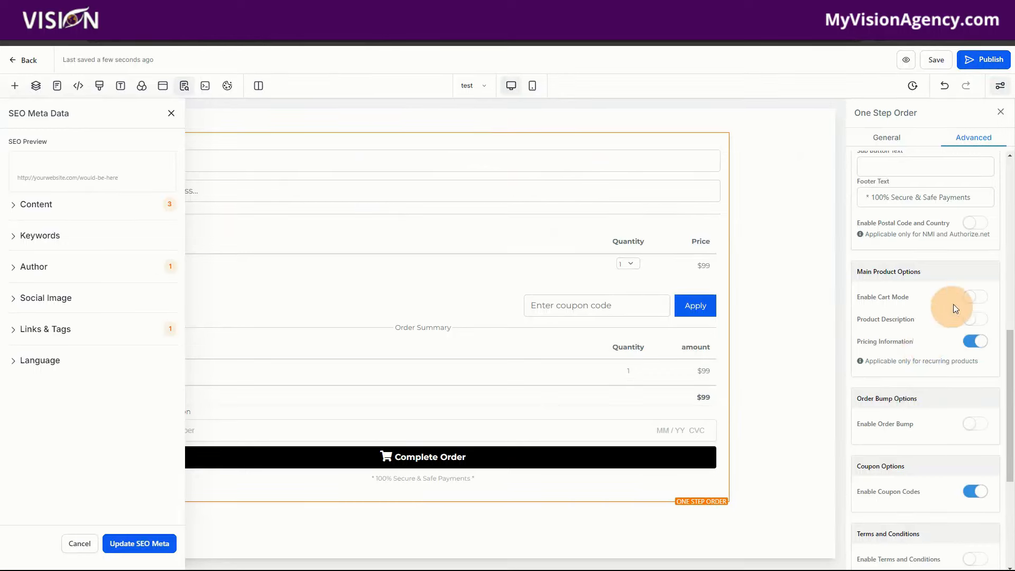
left_click(975, 296)
left_click(936, 62)
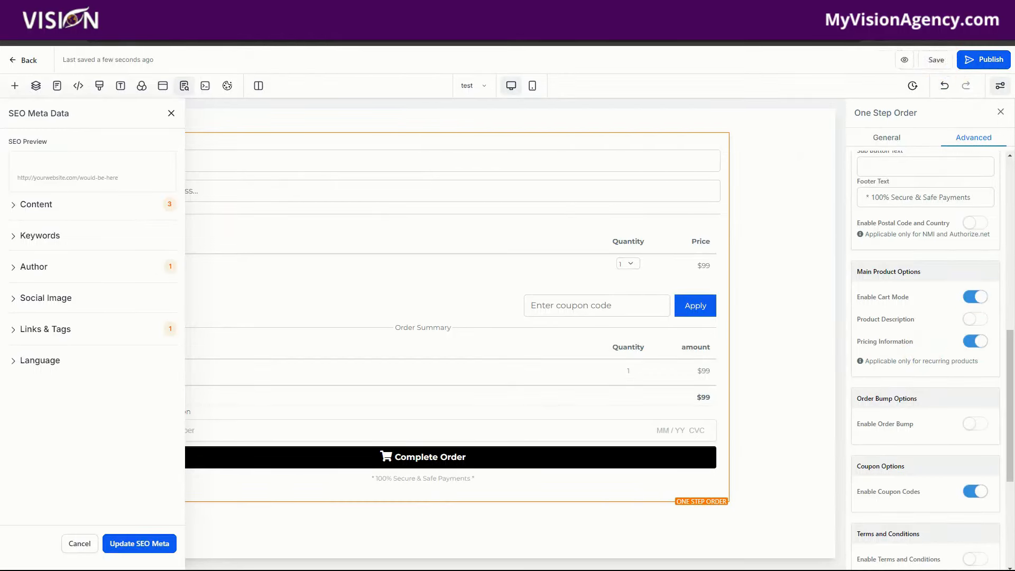
left_click(280, 12)
left_click(50, 28)
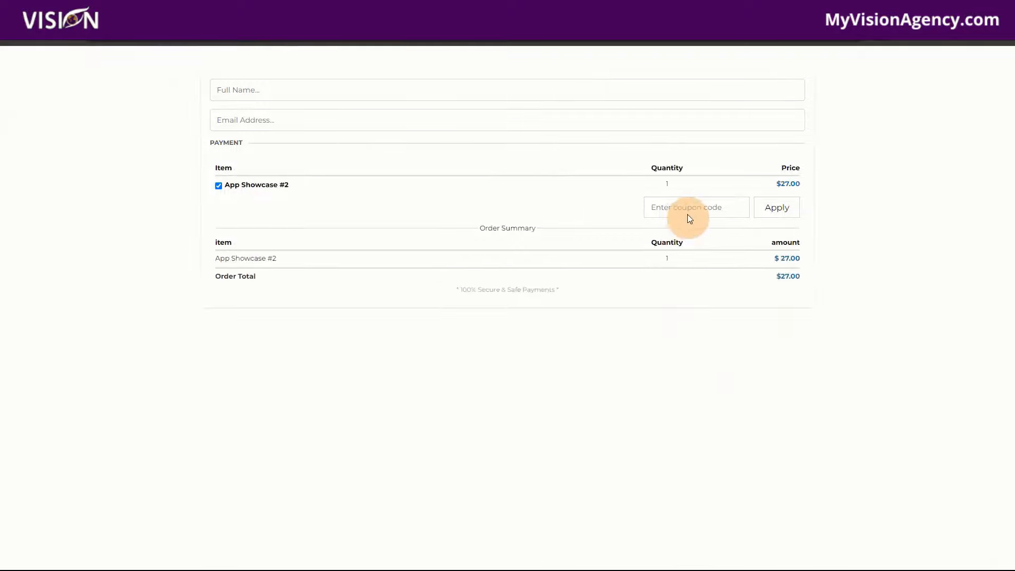
Select and deselect App Showcase #2 in the preview to check how the order summary responds
left_click(218, 186)
left_click(218, 187)
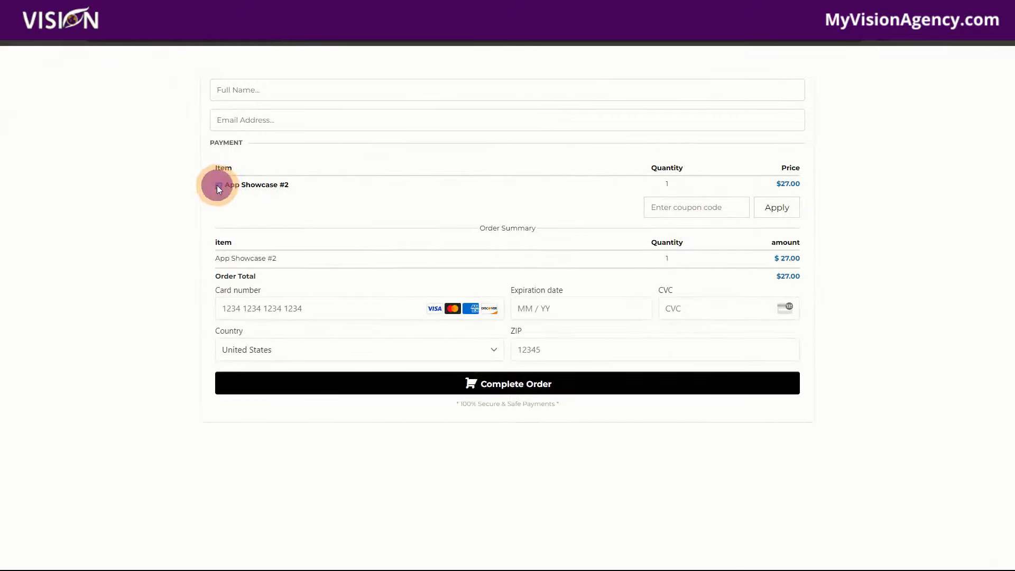
left_click(218, 186)
left_click(221, 186)
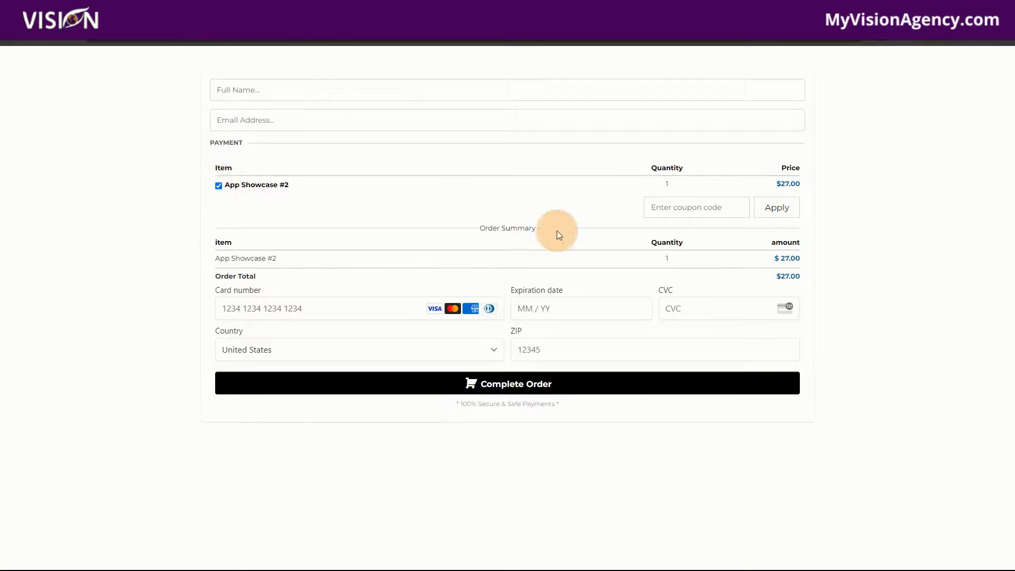
left_click(662, 184)
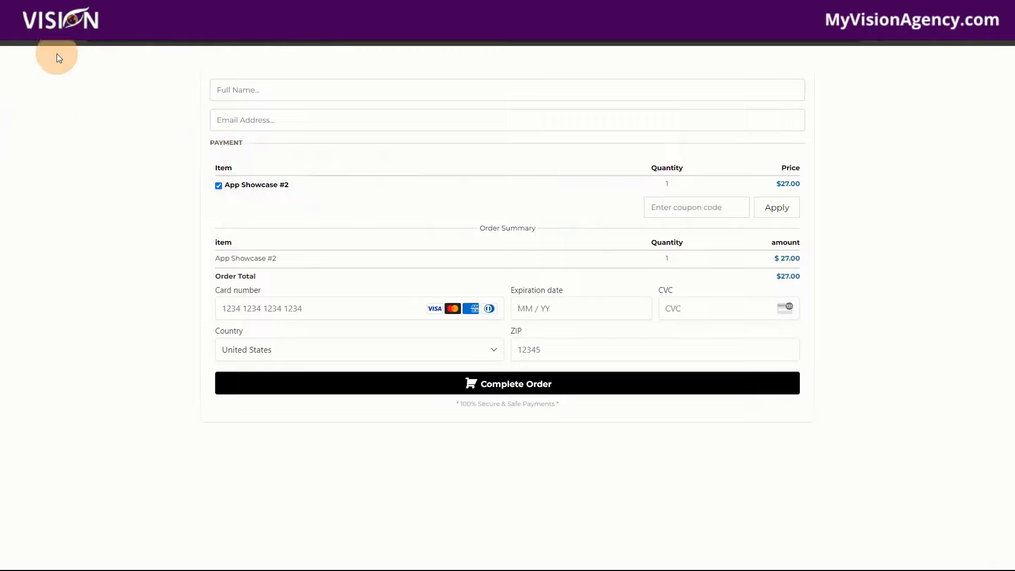
left_click(218, 186)
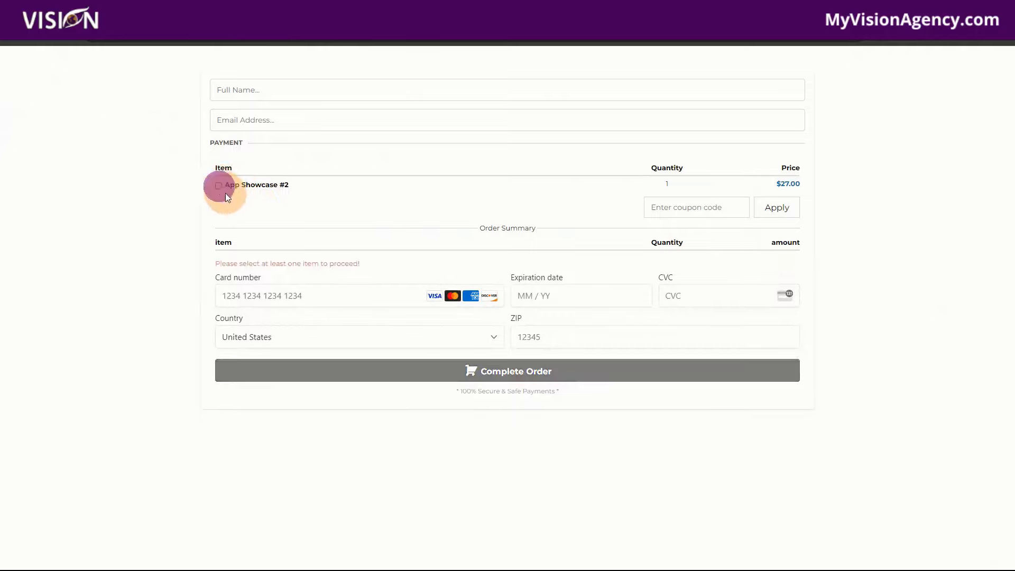
left_click(218, 185)
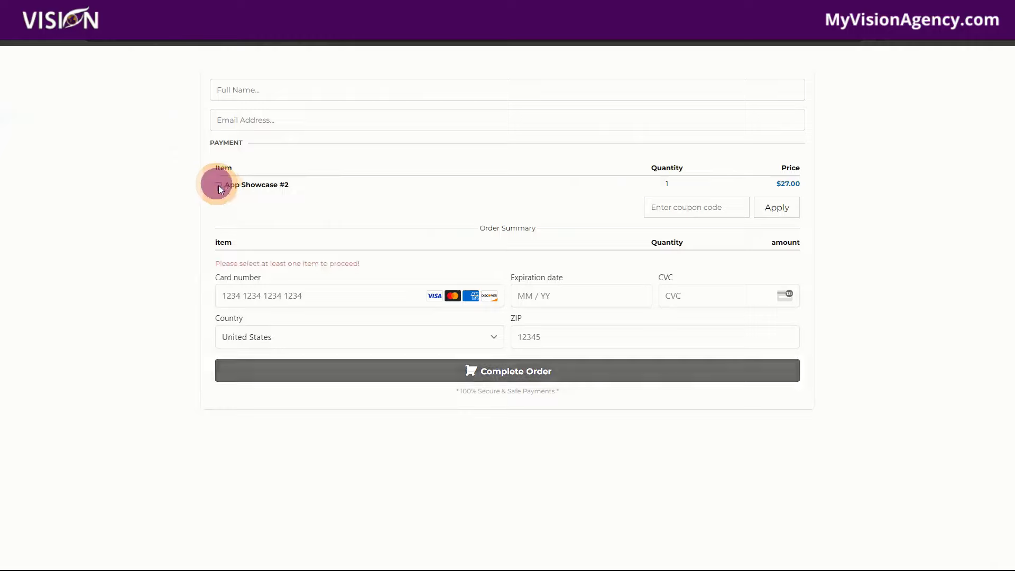
left_click(218, 186)
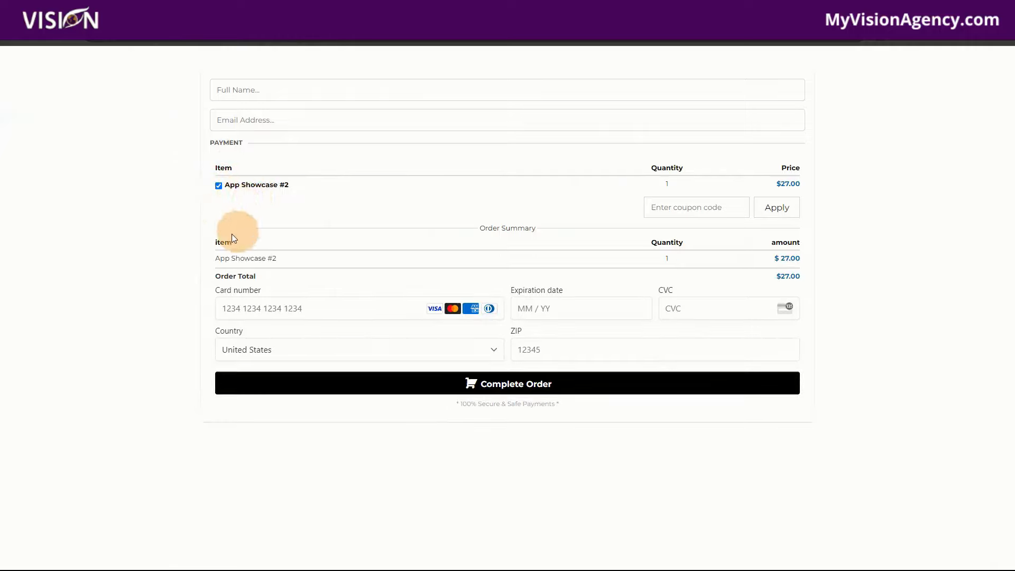
left_click(218, 186)
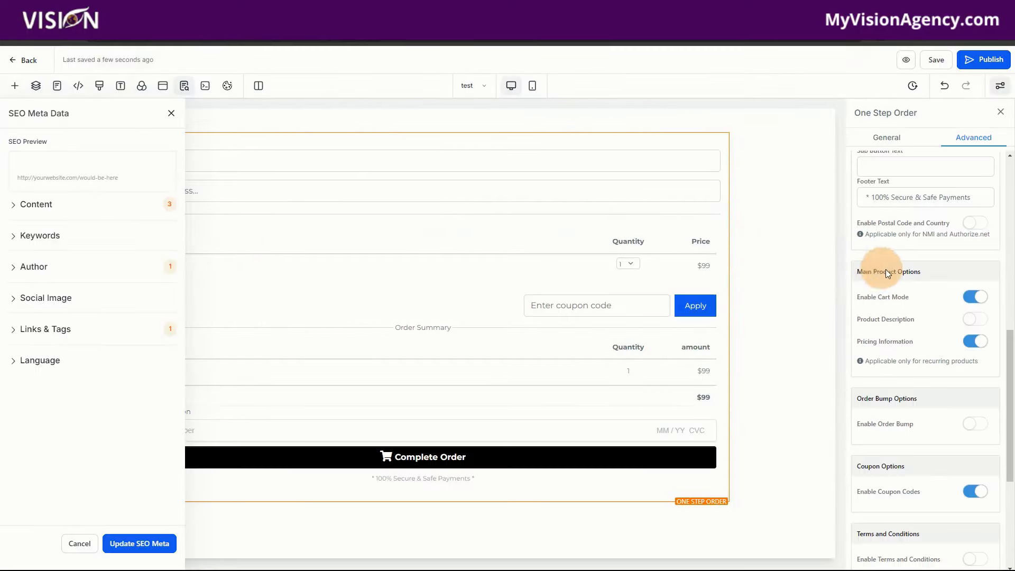
In the editor, turn cart mode back off, save the page and recheck the item in the reloaded preview
left_click(969, 300)
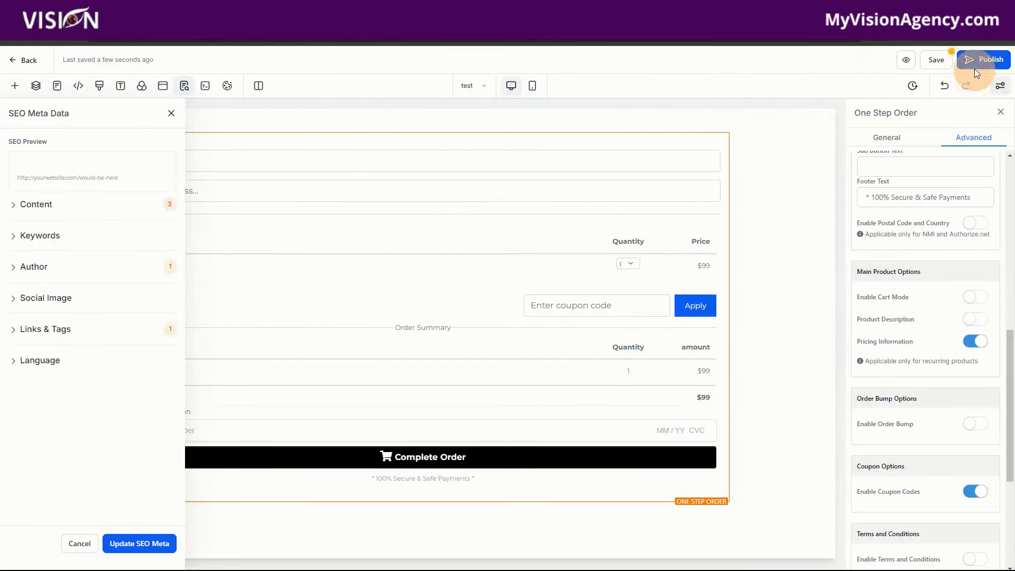
left_click(936, 60)
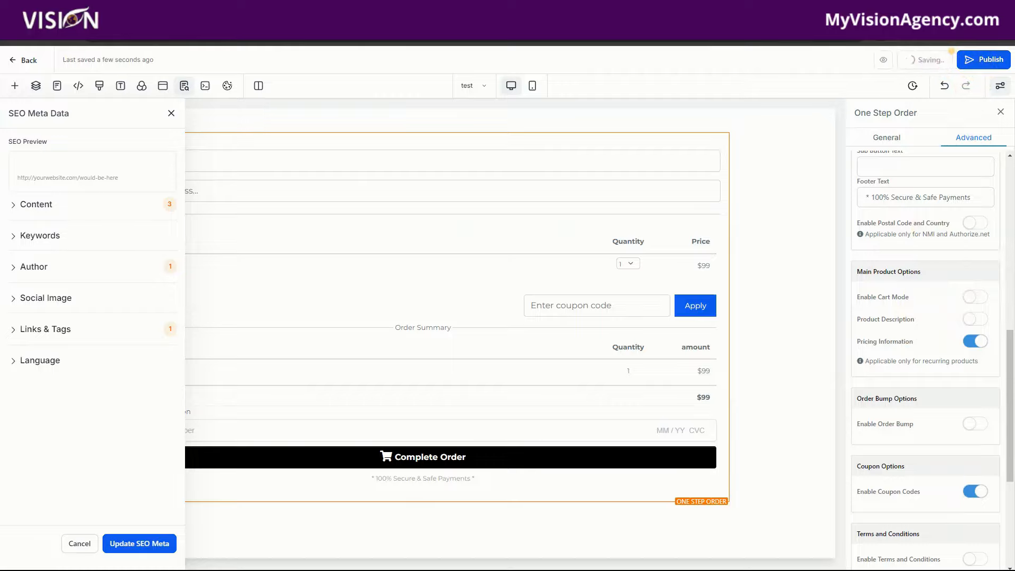
left_click(317, 10)
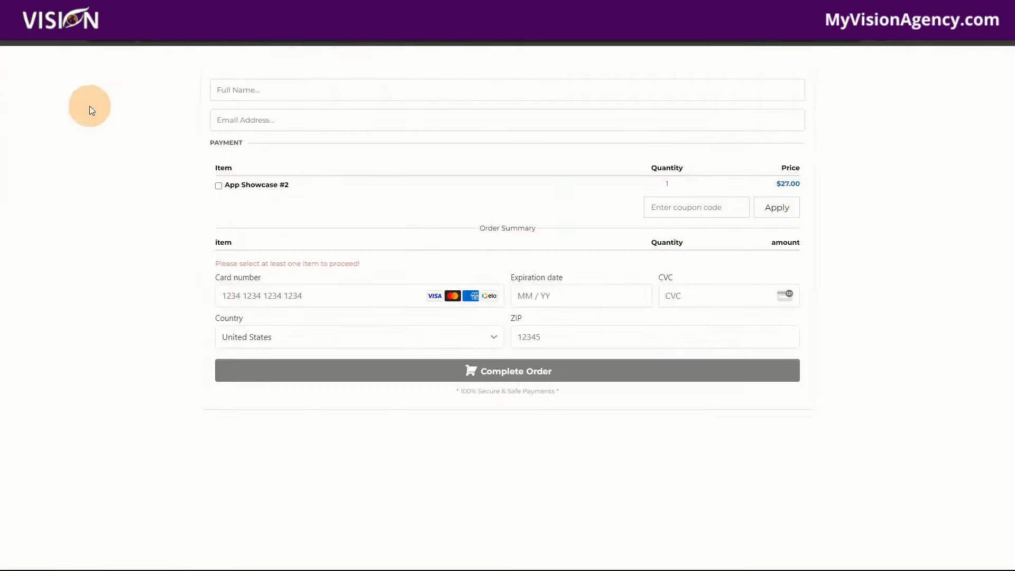
left_click(56, 35)
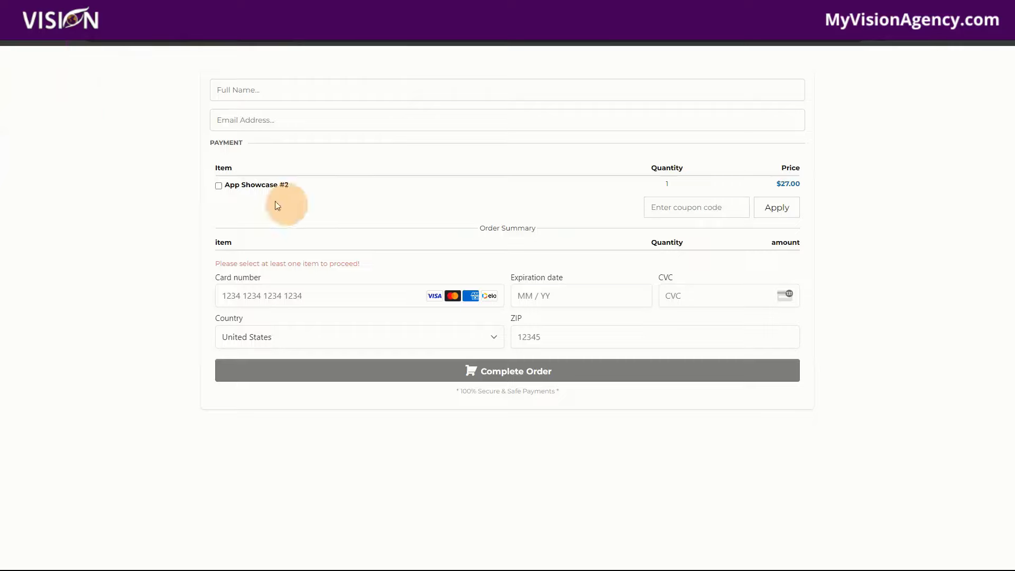
left_click(251, 188)
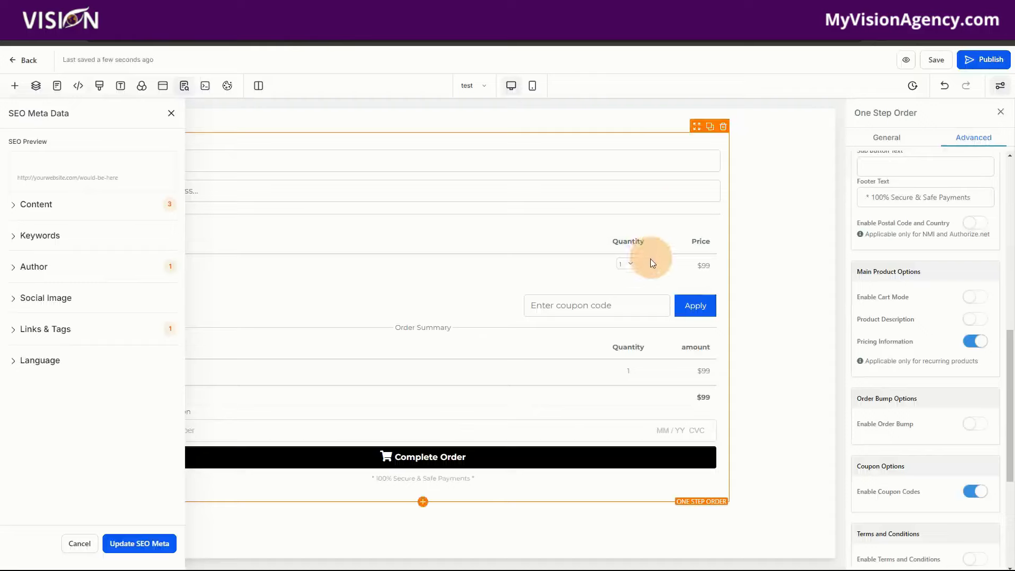
Enable terms and conditions on the one-step order form, close the SEO Meta Data panel and save the page
scroll(922, 454, "down", 5)
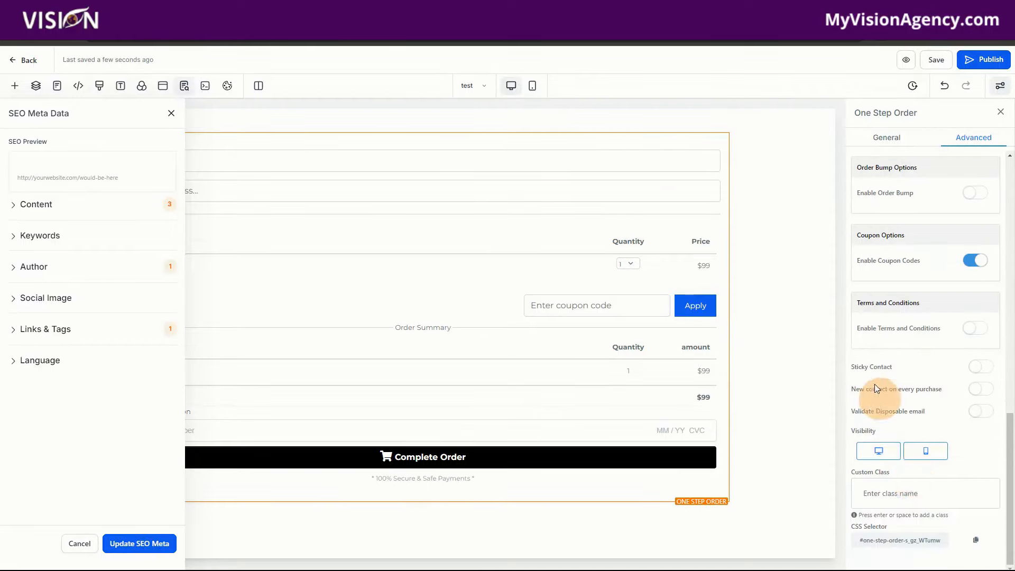
left_click(976, 334)
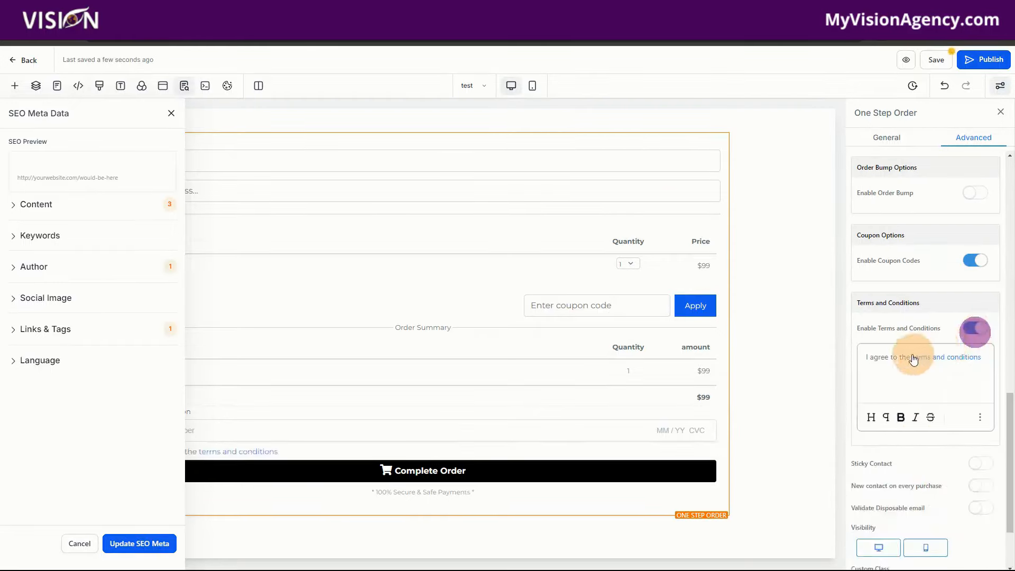
left_click(171, 113)
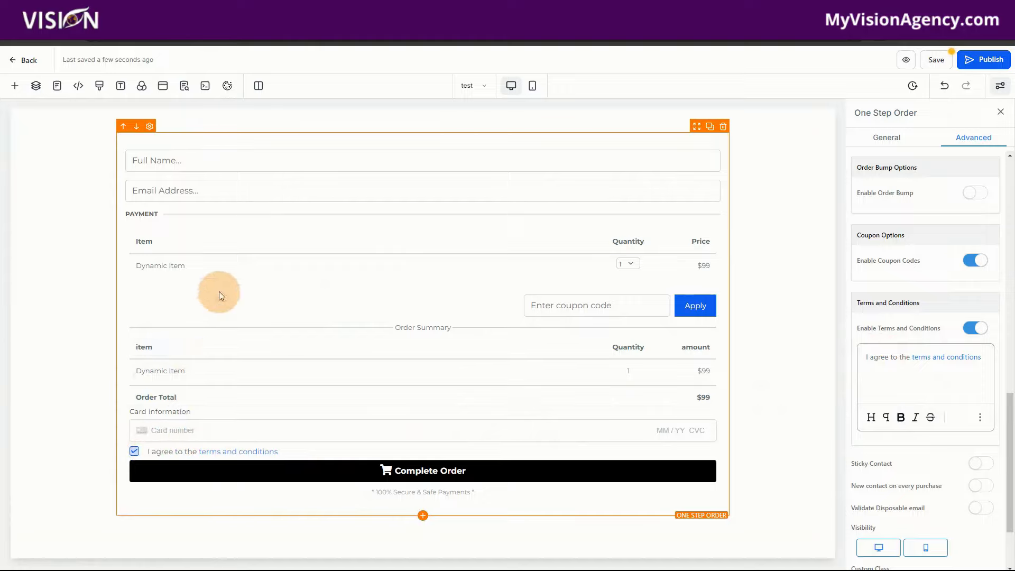
left_click(935, 59)
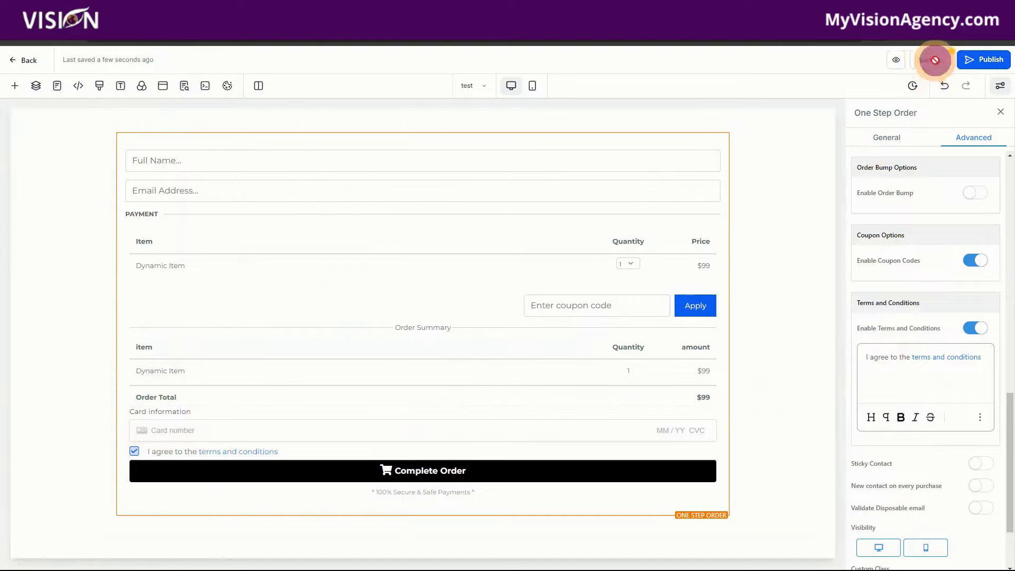
Delete the one-step order form and add a 2 Step Order element in its place
left_click(8, 88)
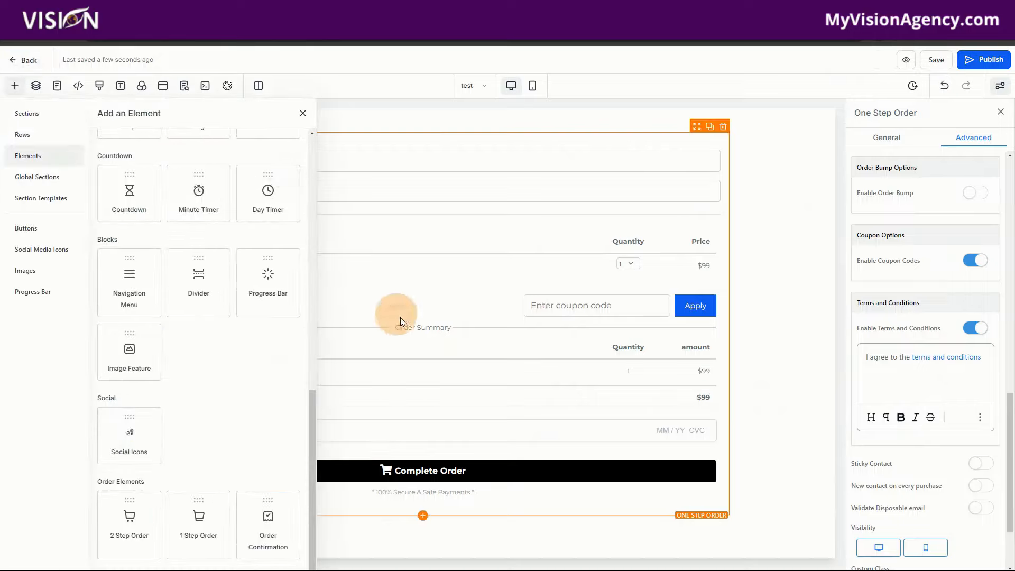
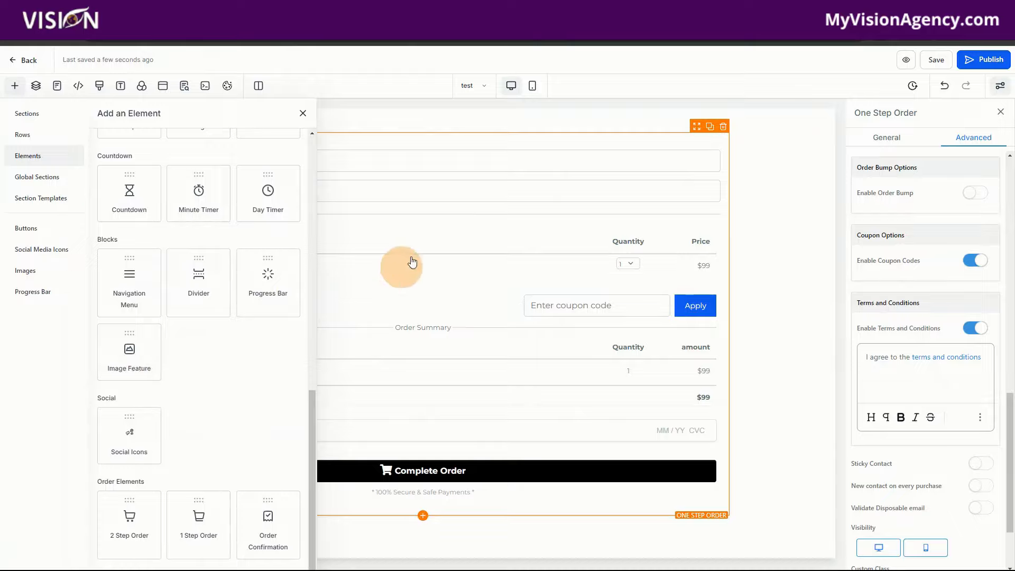
left_click(723, 130)
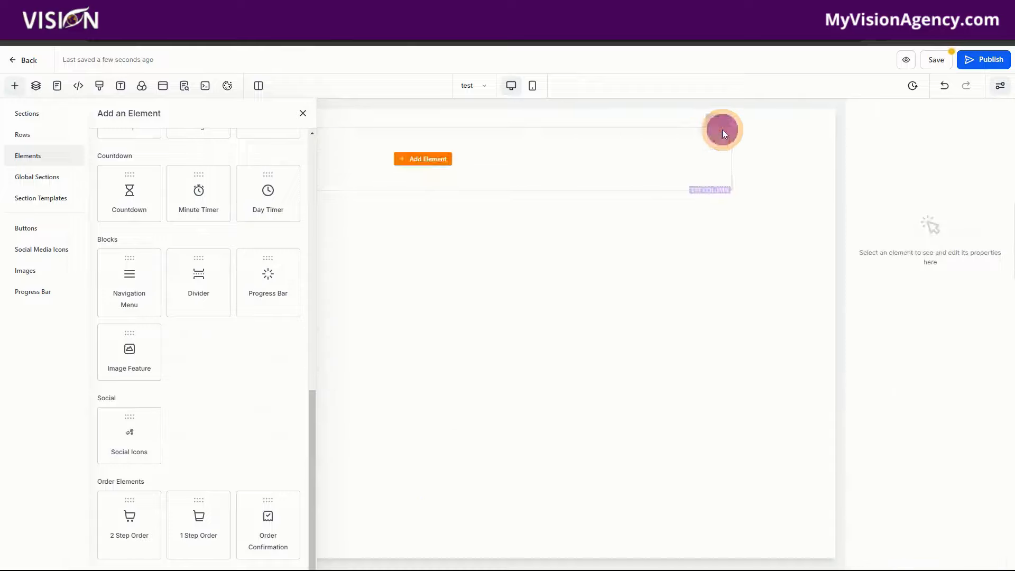
left_click(405, 164)
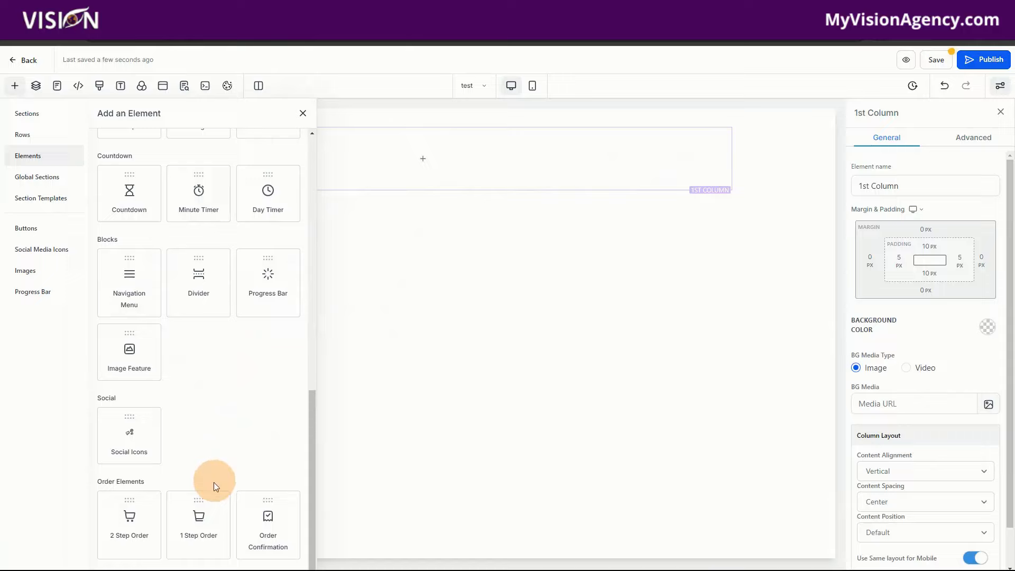
left_click_drag(133, 525, 459, 147)
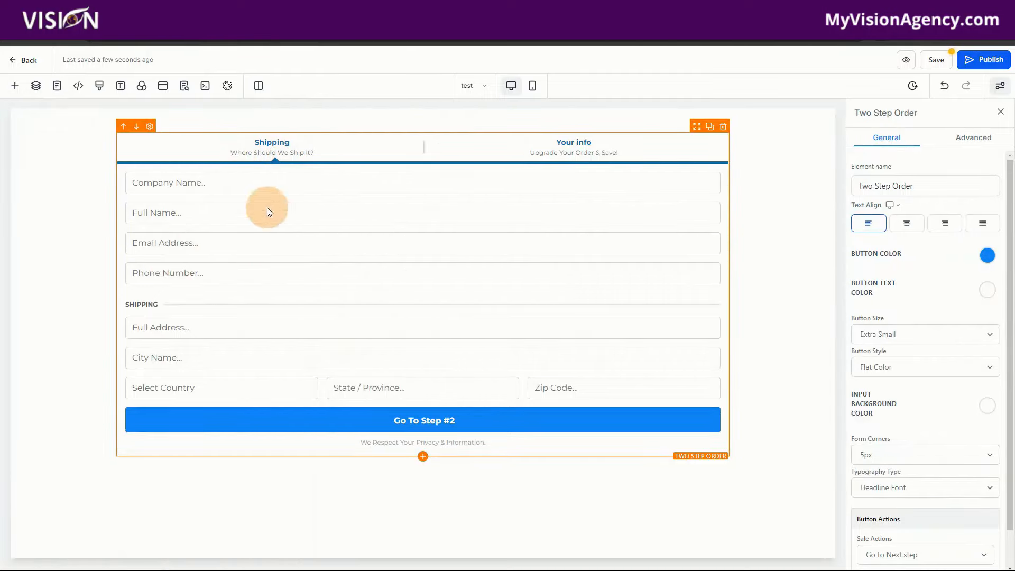
Set the button color of the two-step order form to black and look over its general settings
left_click(581, 151)
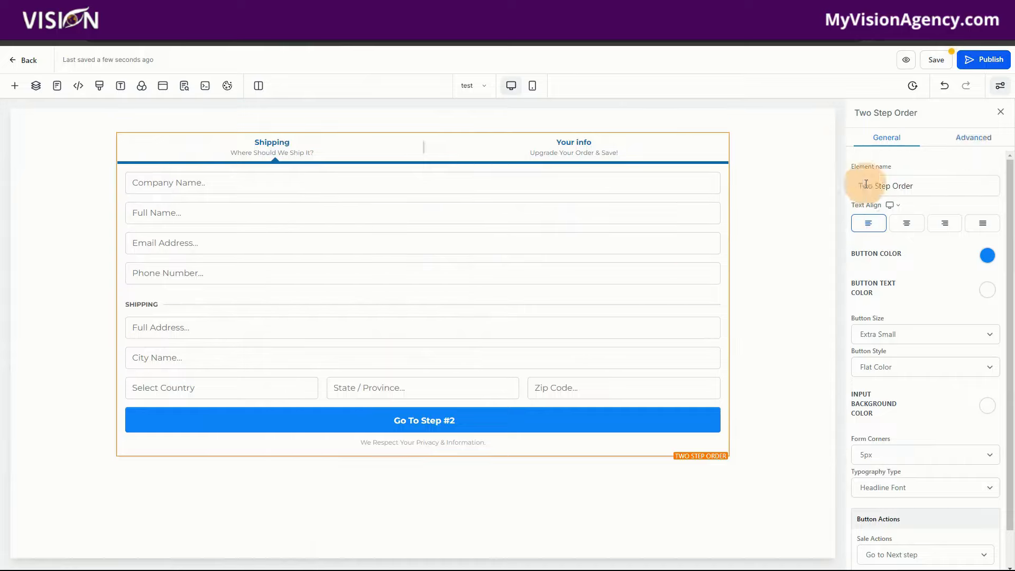
left_click(987, 255)
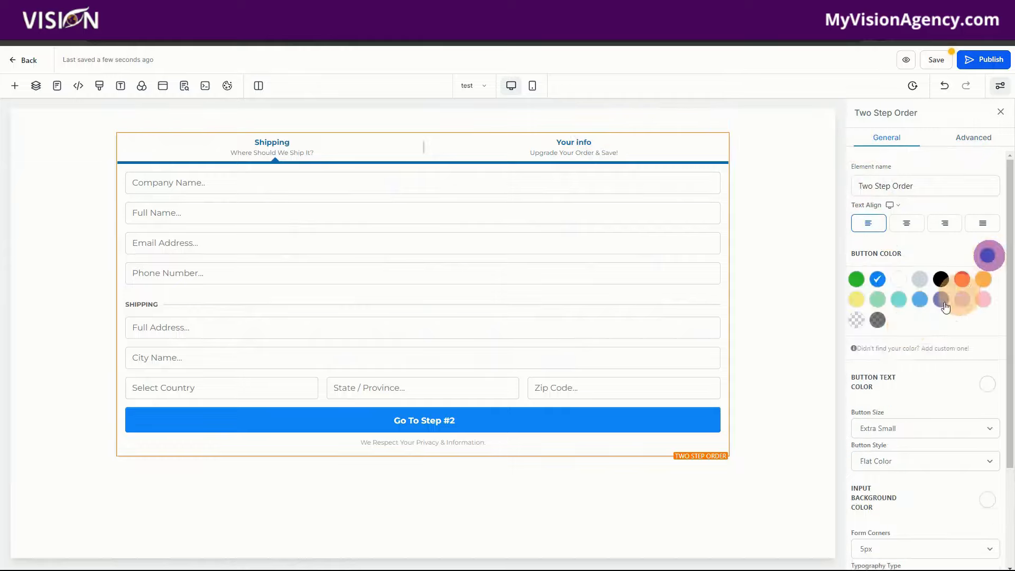
left_click(941, 279)
scroll(902, 430, "down", 3)
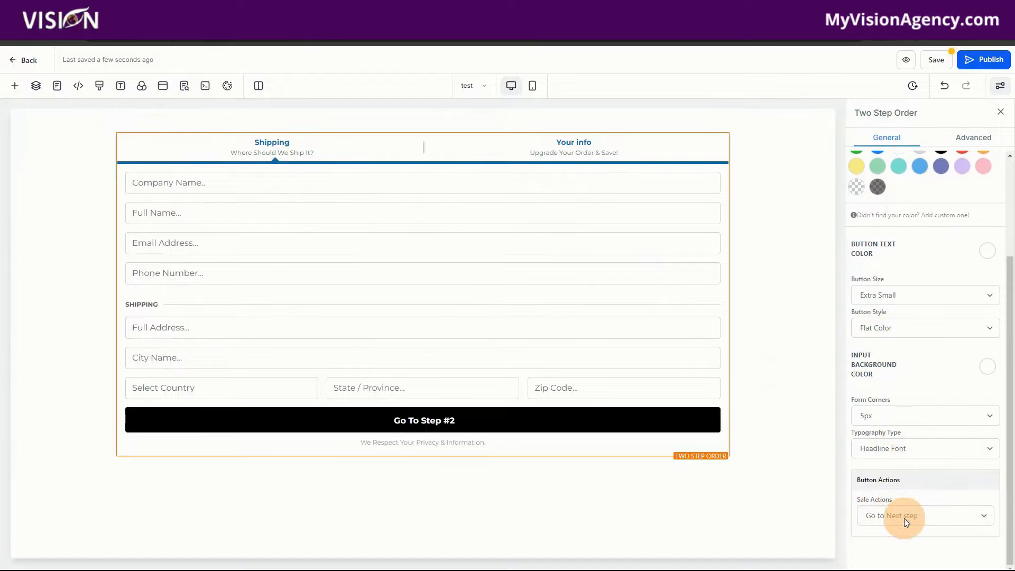
scroll(907, 476, "up", 3)
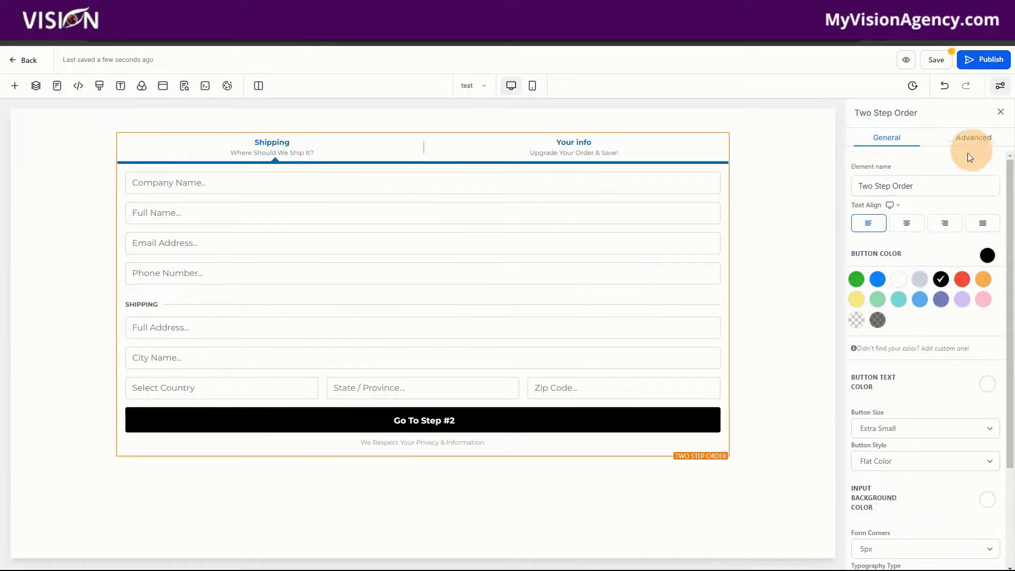
Compare the Step #1 and Step #2 views in the two-step order form's advanced options
left_click(974, 138)
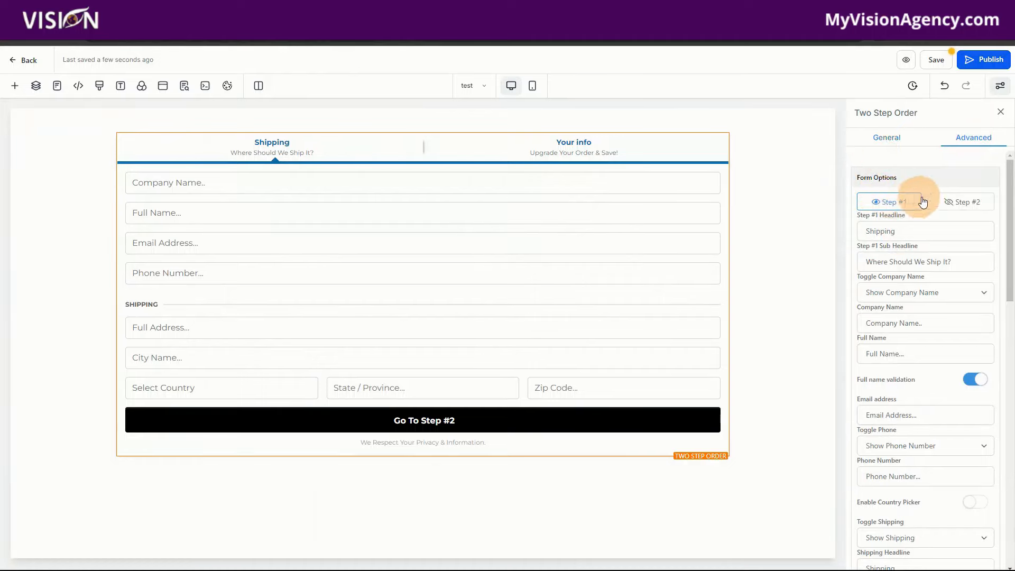
left_click(964, 206)
left_click(894, 204)
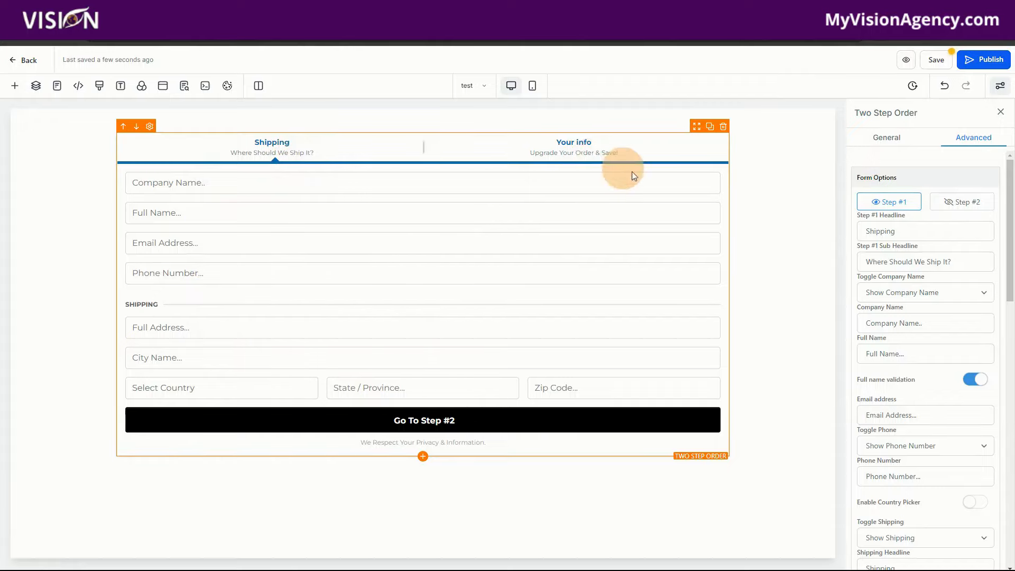
left_click(976, 206)
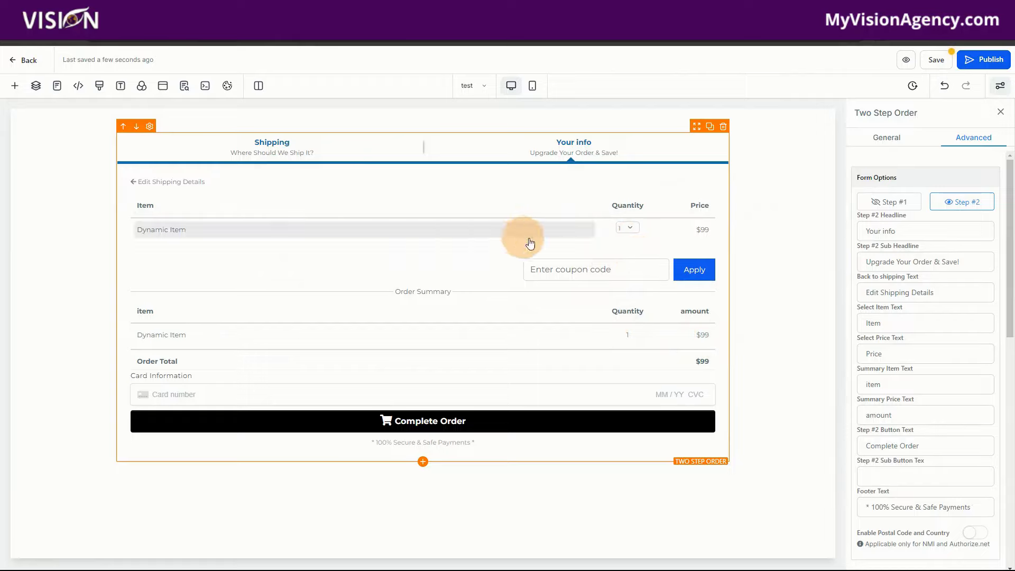
For Step #1, set the sub headline to "Enter Your Contact Info" and the headline to "Get Started Today!"
left_click(890, 201)
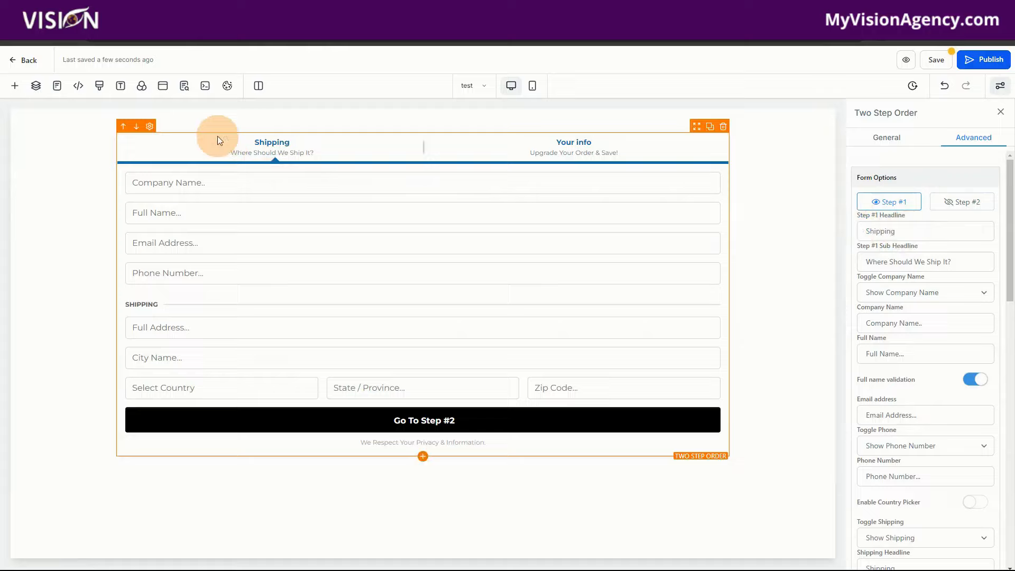
left_click(891, 232)
left_click_drag(891, 233, 853, 238)
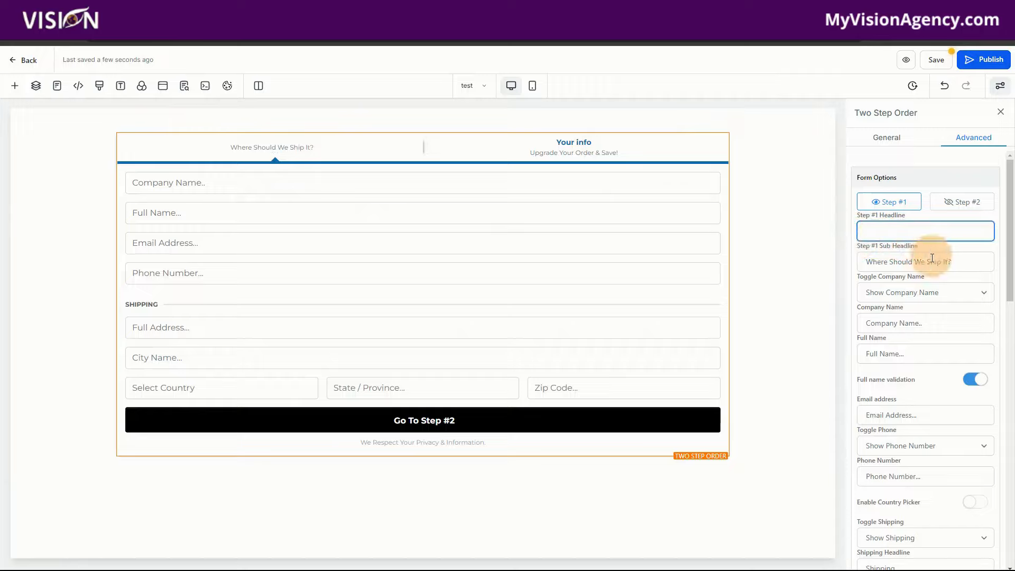
left_click_drag(955, 262, 867, 262)
key("BackSpace")
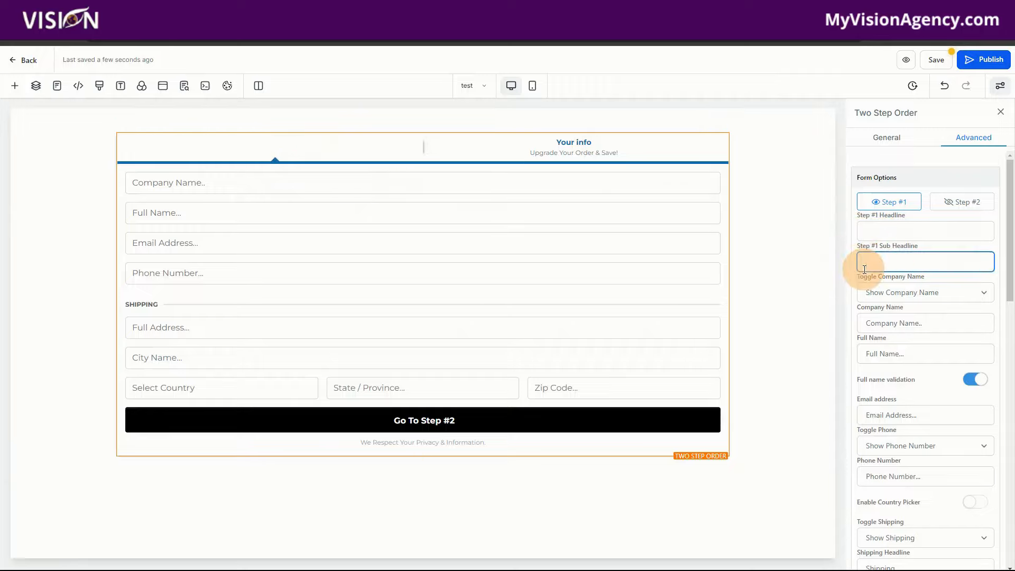
type("En")
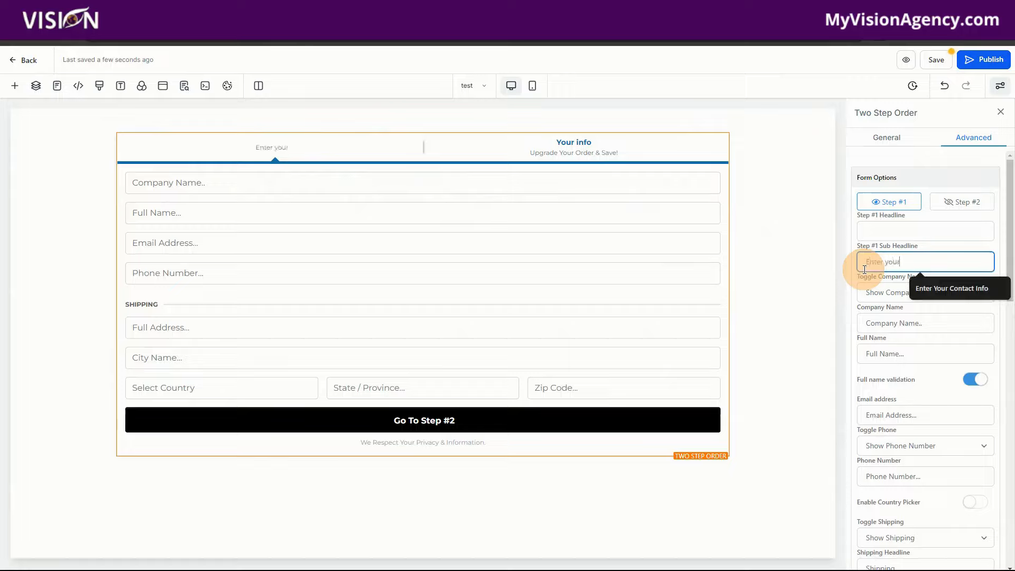
type("ter your")
left_click(924, 284)
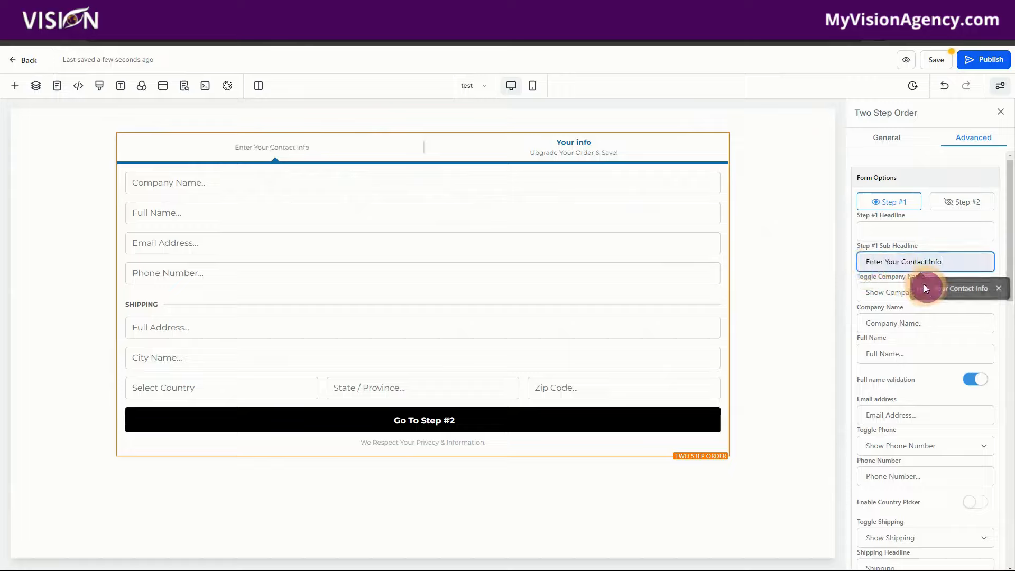
left_click(883, 231)
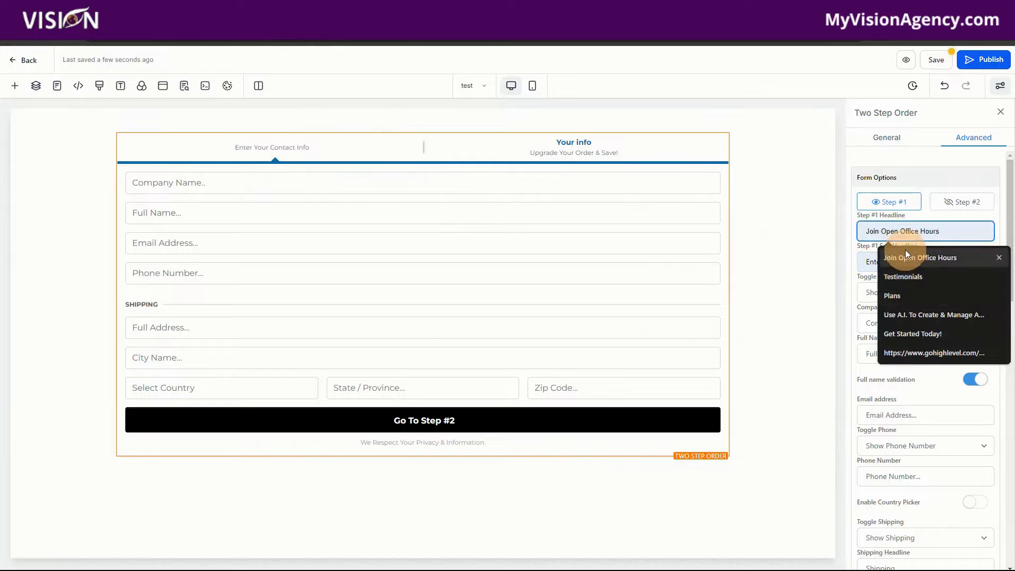
left_click(895, 332)
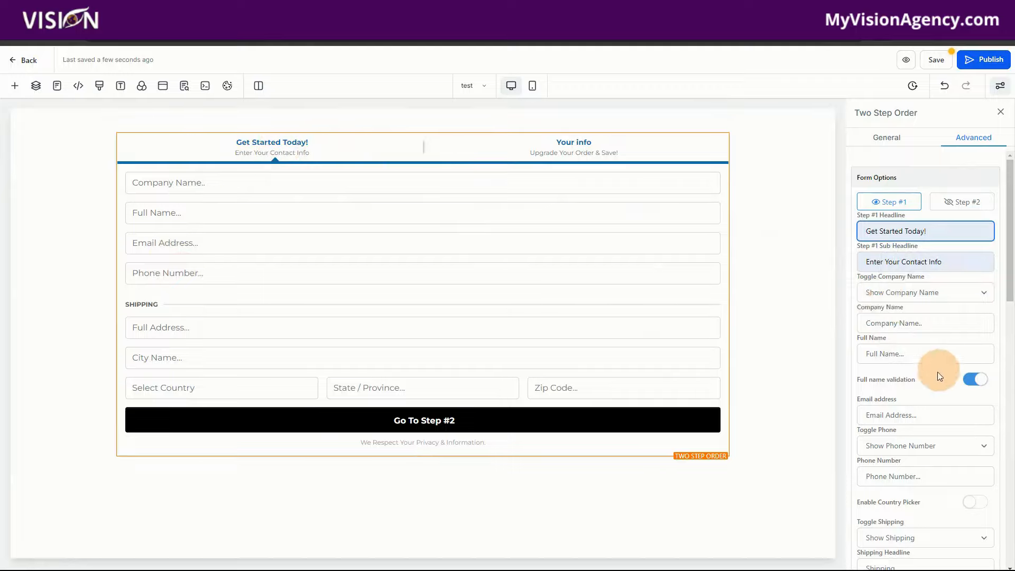
Hide the phone number and shipping fields in Step #1 of the order form
scroll(927, 396, "down", 1)
scroll(927, 400, "down", 3)
left_click(913, 287)
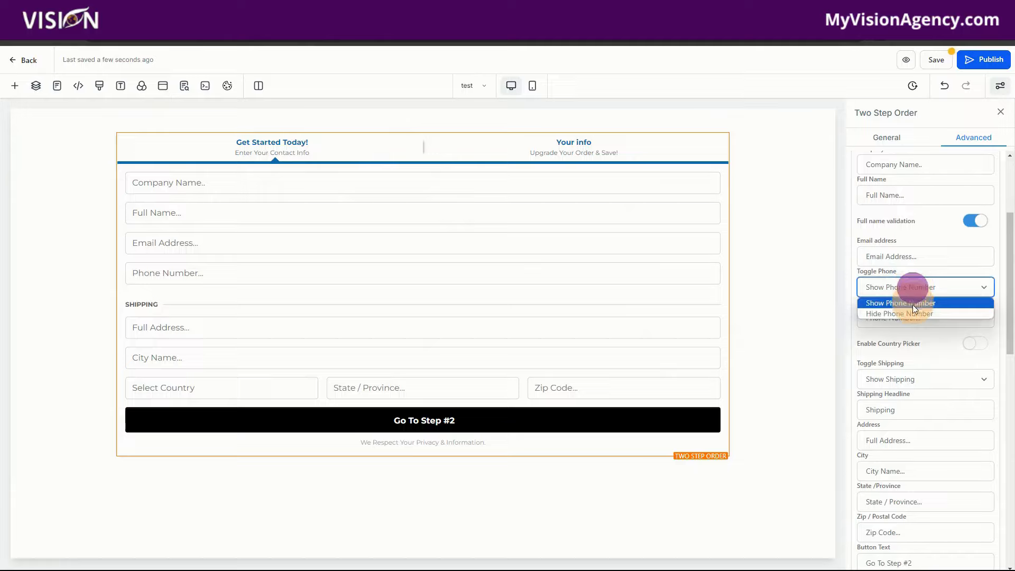
left_click(911, 312)
left_click(900, 320)
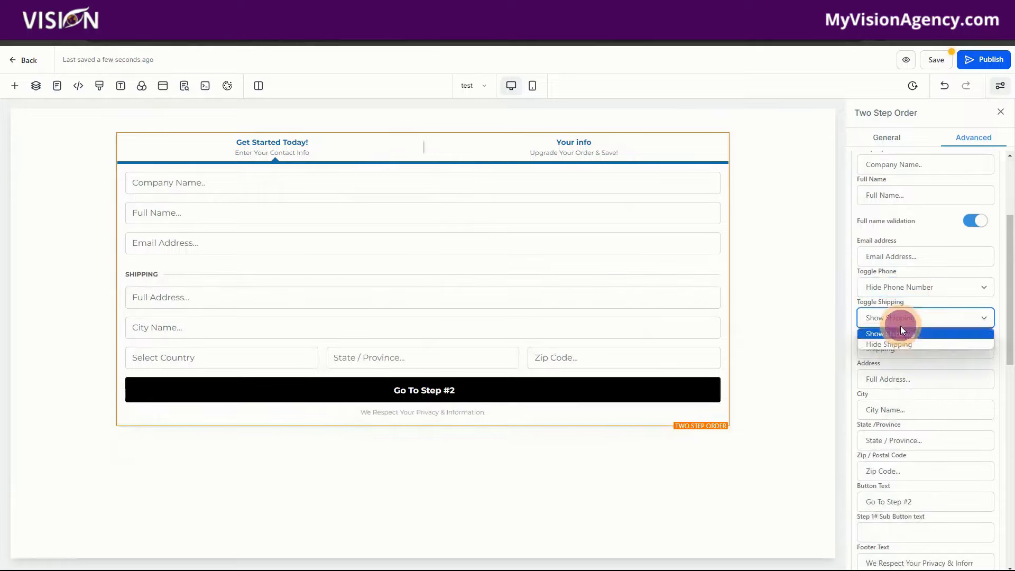
left_click(897, 344)
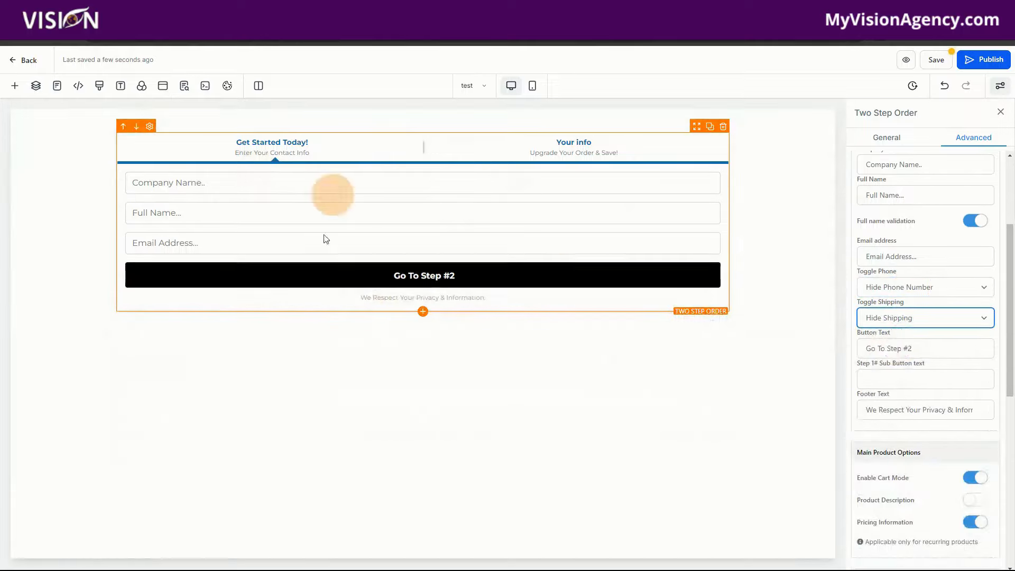
Change the Step #1 button text to "Claim This Special Offer"
left_click(384, 280)
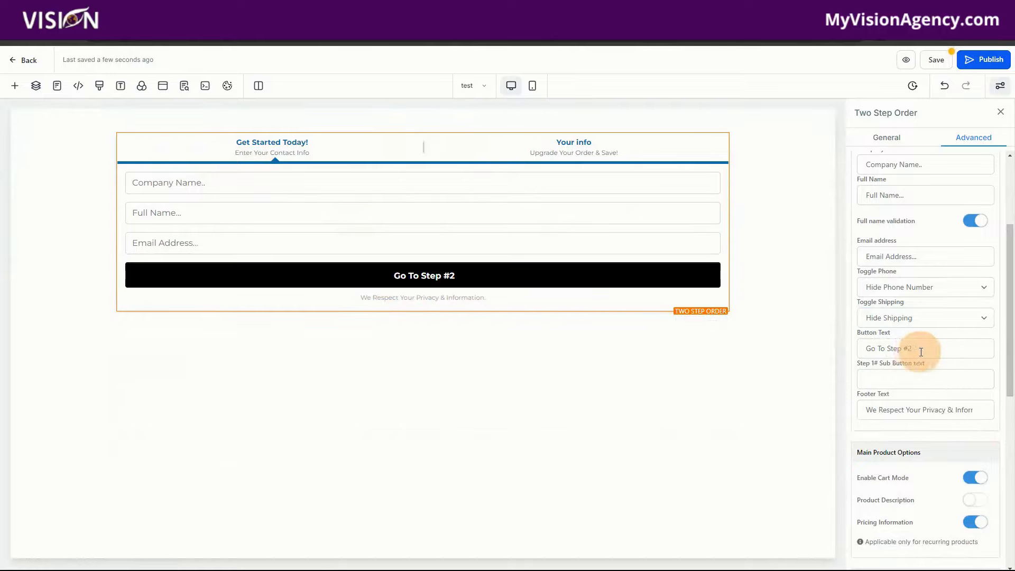
left_click_drag(919, 349, 845, 347)
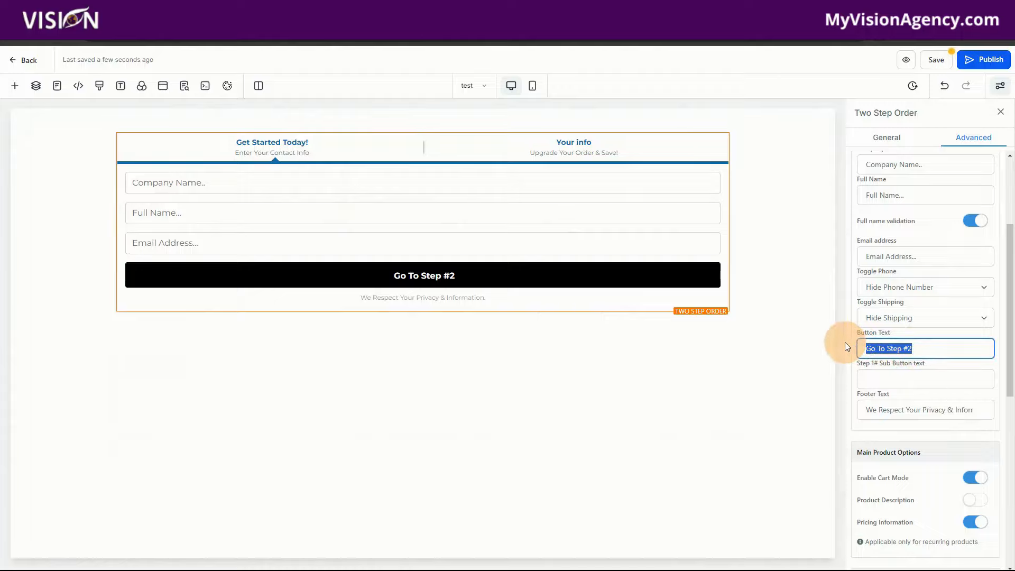
type("Claim Th")
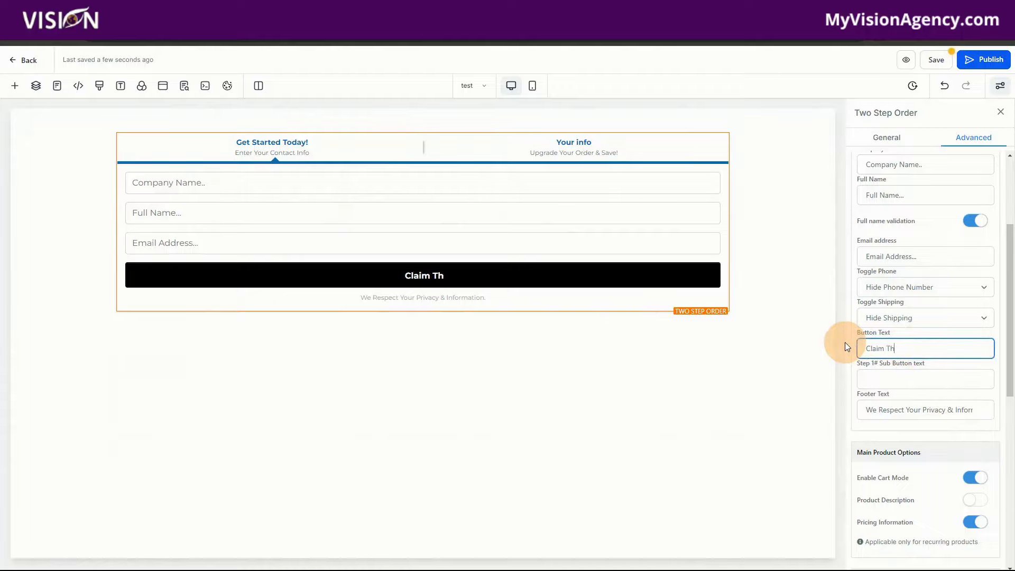
type("is Specia")
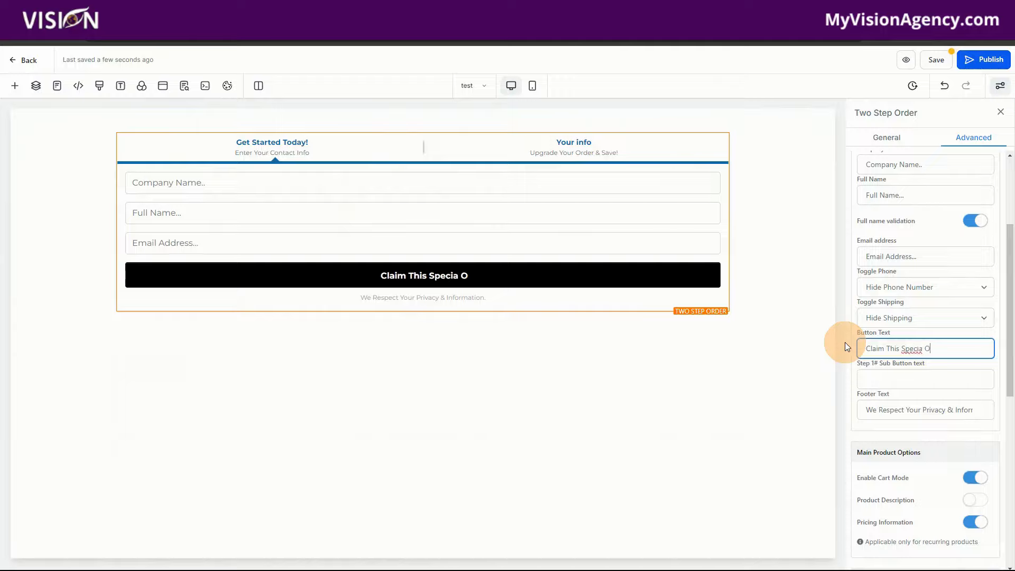
type("l Of")
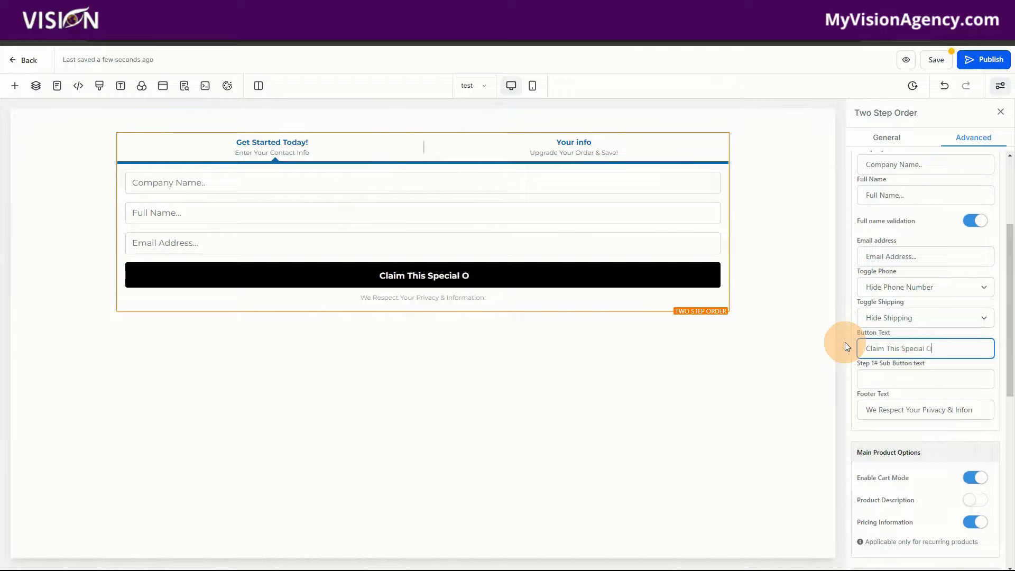
type("fer")
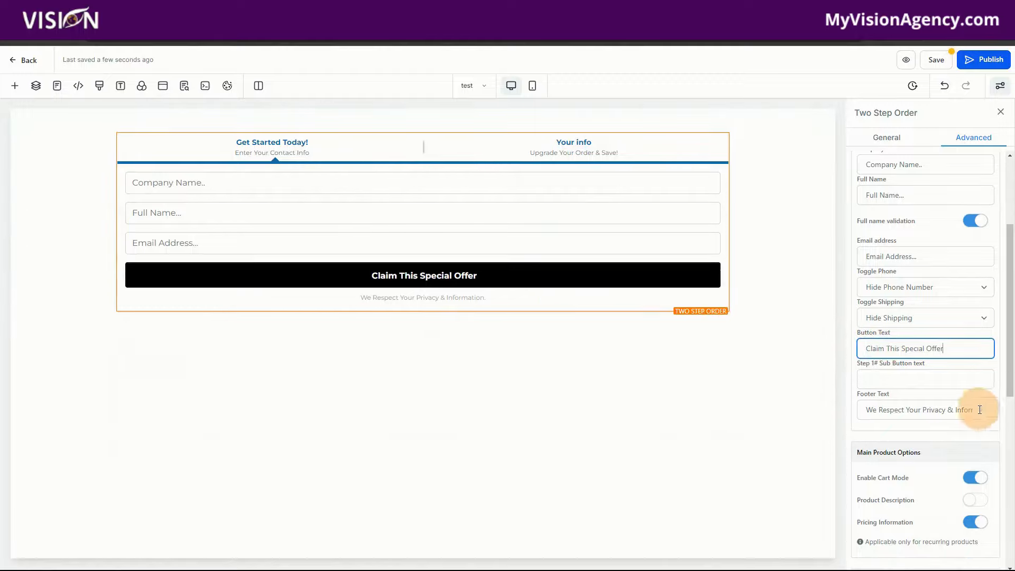
Change the back to shipping text in Step #2 to "Edit Contact Details" and look over the remaining options
scroll(926, 418, "up", 3)
left_click(961, 201)
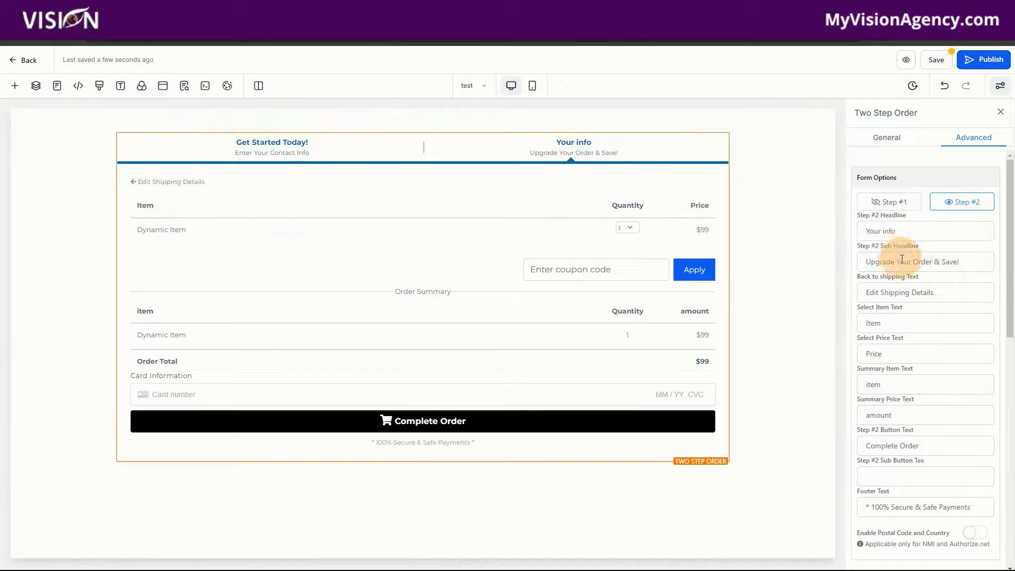
left_click_drag(881, 293, 910, 296)
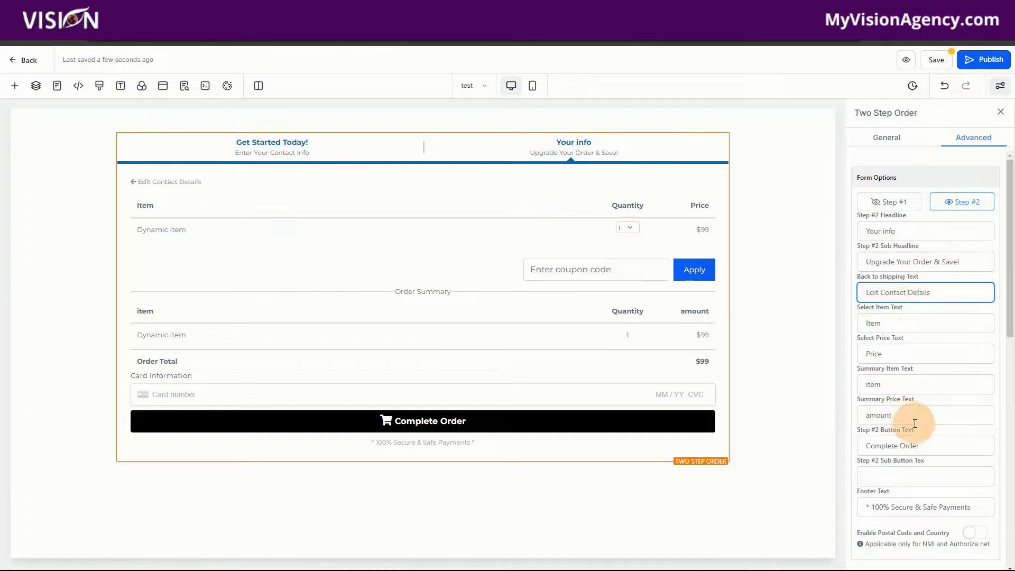
scroll(914, 431, "down", 3)
scroll(910, 403, "down", 3)
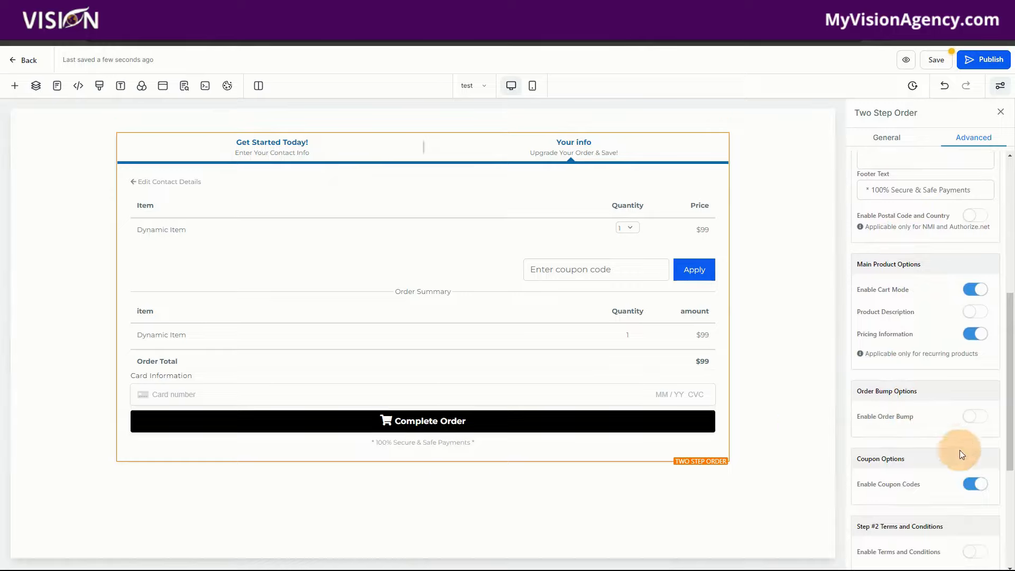
Look over the remaining two-step order form options, save the page and open its preview
scroll(913, 507, "down", 4)
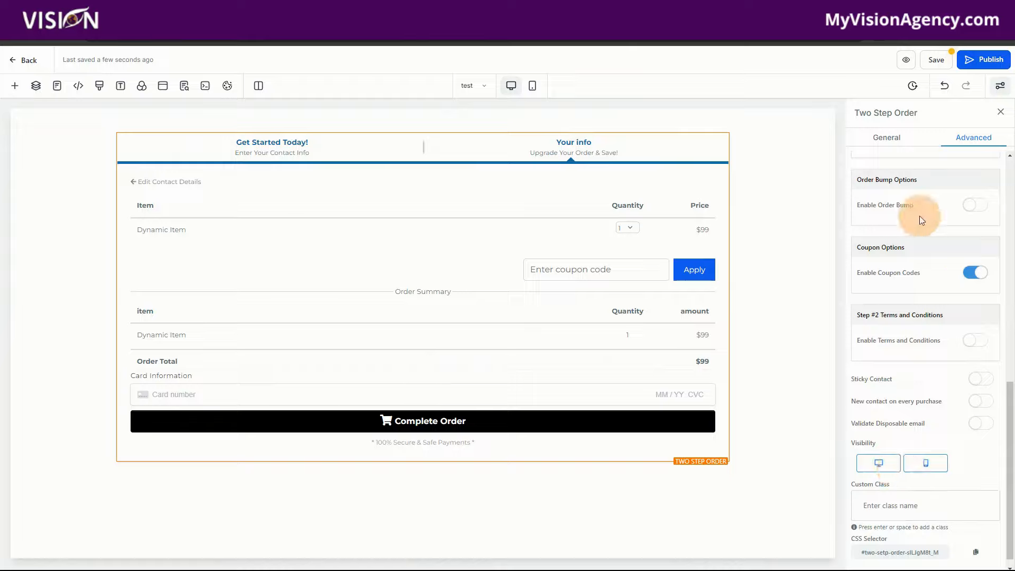
left_click(933, 64)
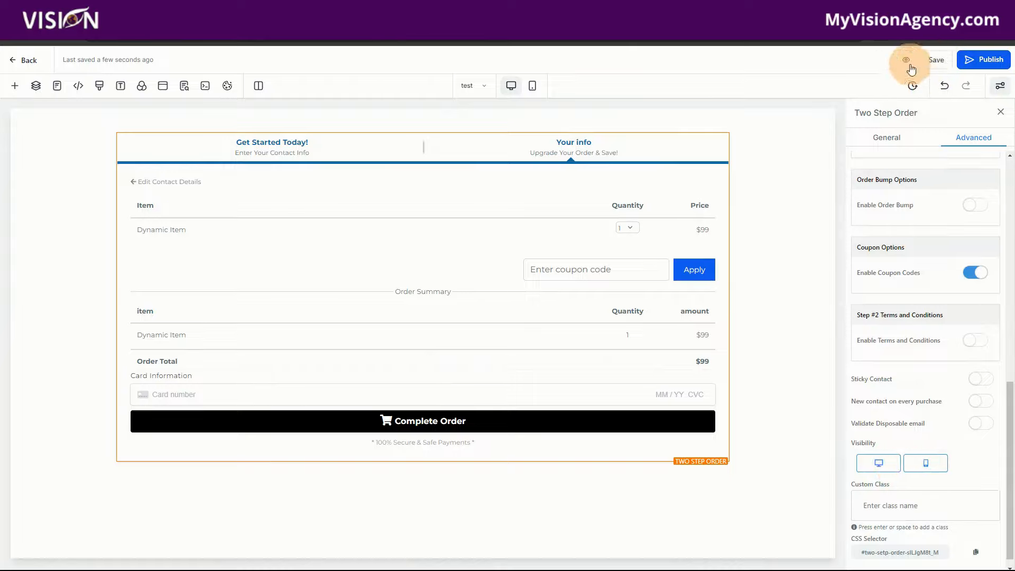
left_click(907, 64)
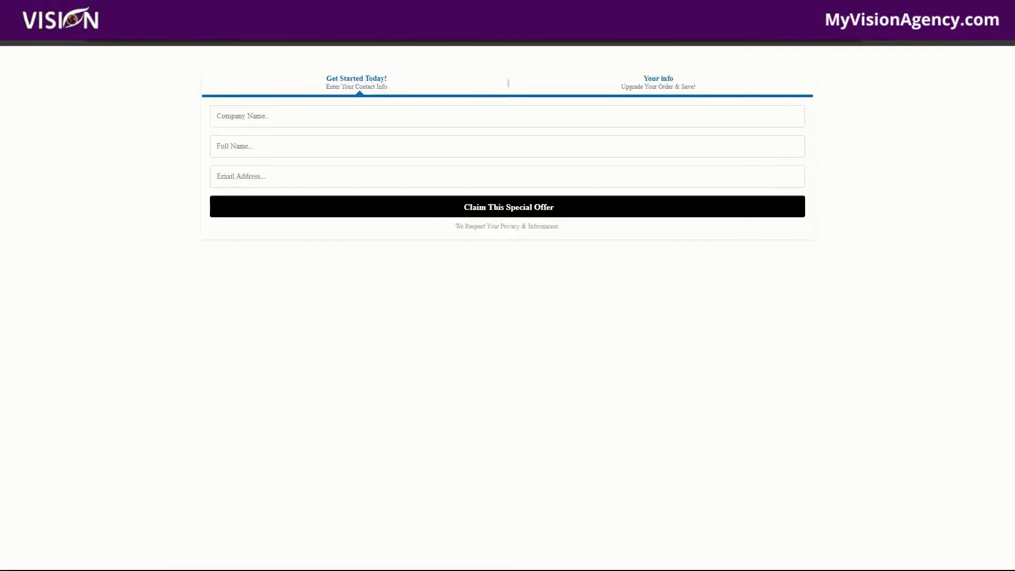
Fill in Step #1 of the previewed order form with company name "test", a full name and an e-mail address, and submit it
left_click(320, 115)
type("test")
left_click(311, 142)
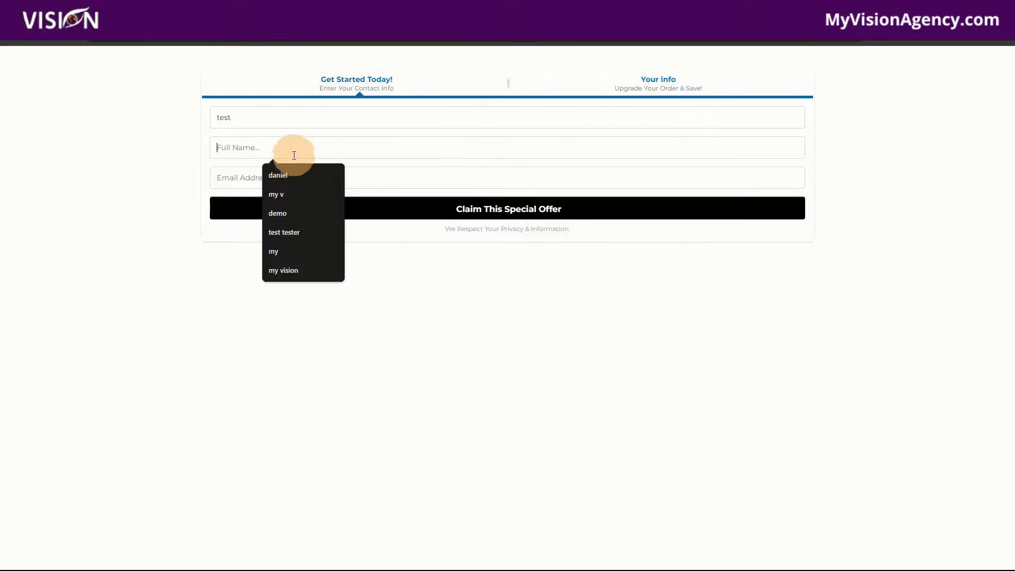
type("test")
left_click(283, 170)
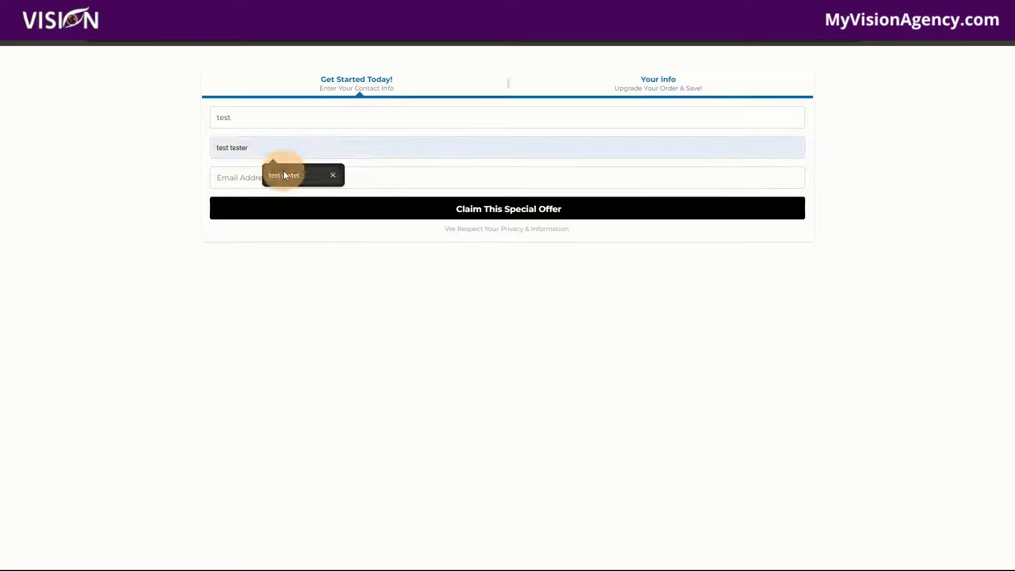
left_click(245, 184)
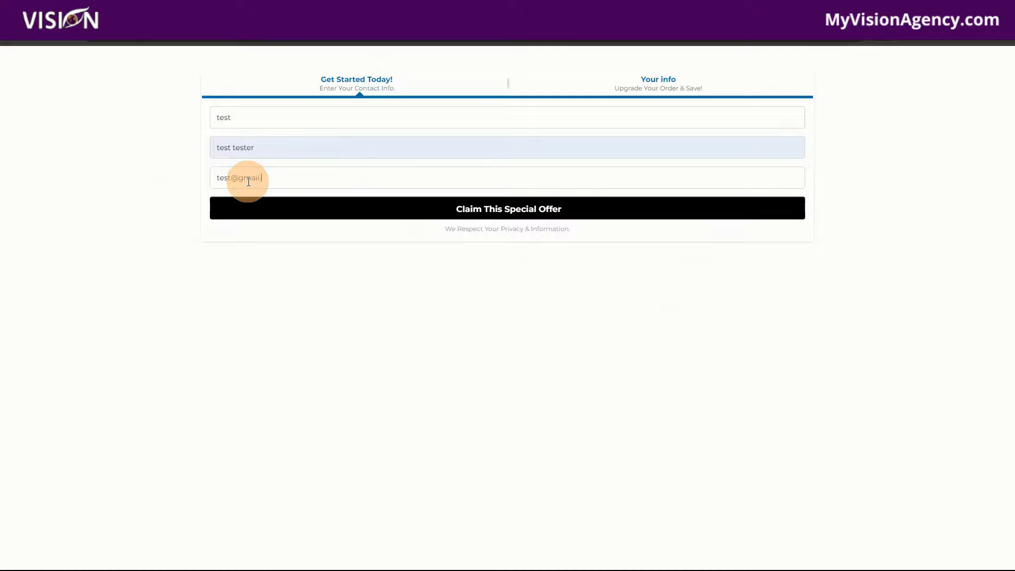
left_click(491, 211)
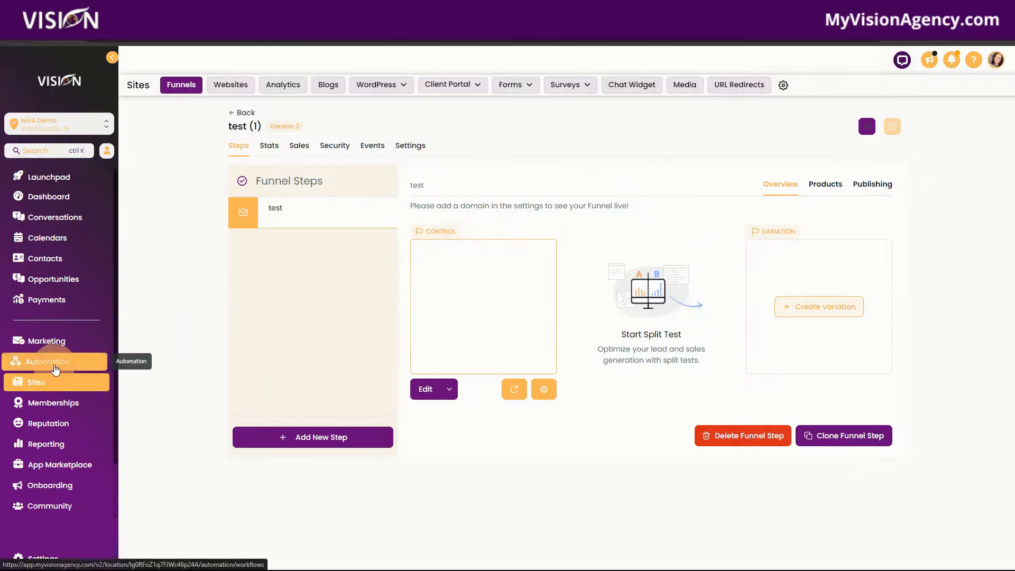
Go to the Automation workflows and create a new workflow
left_click(55, 369)
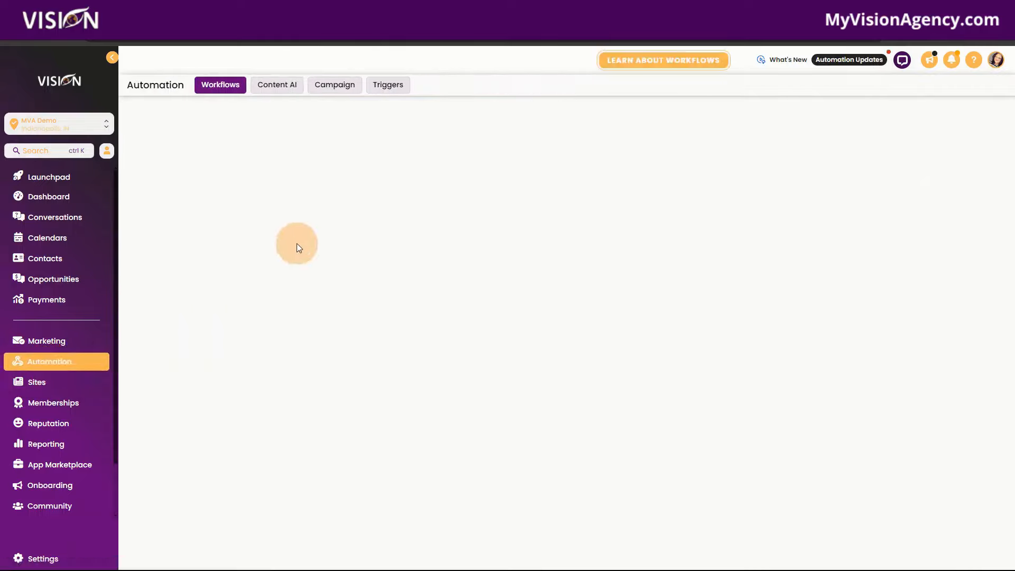
left_click(891, 127)
left_click(849, 165)
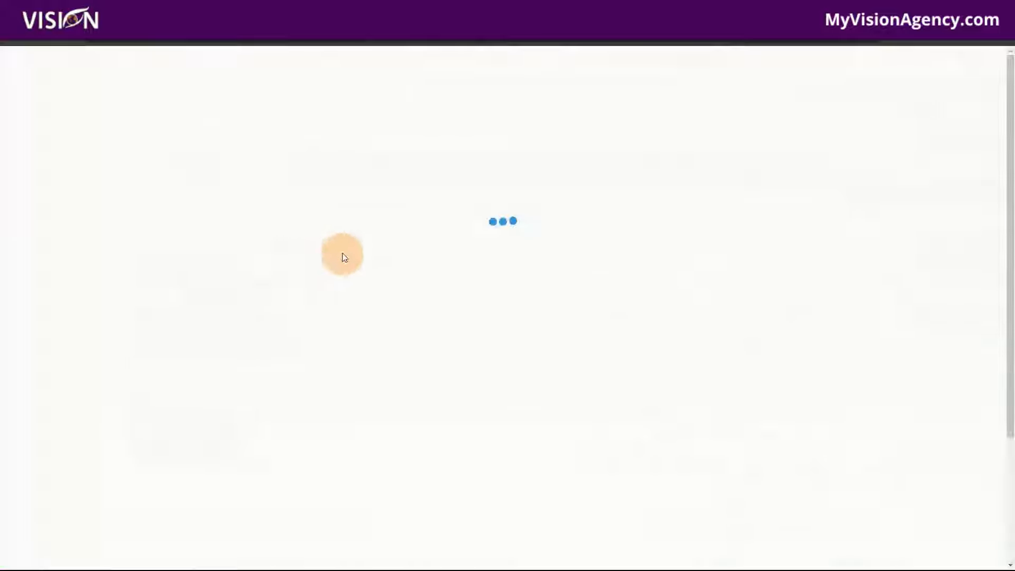